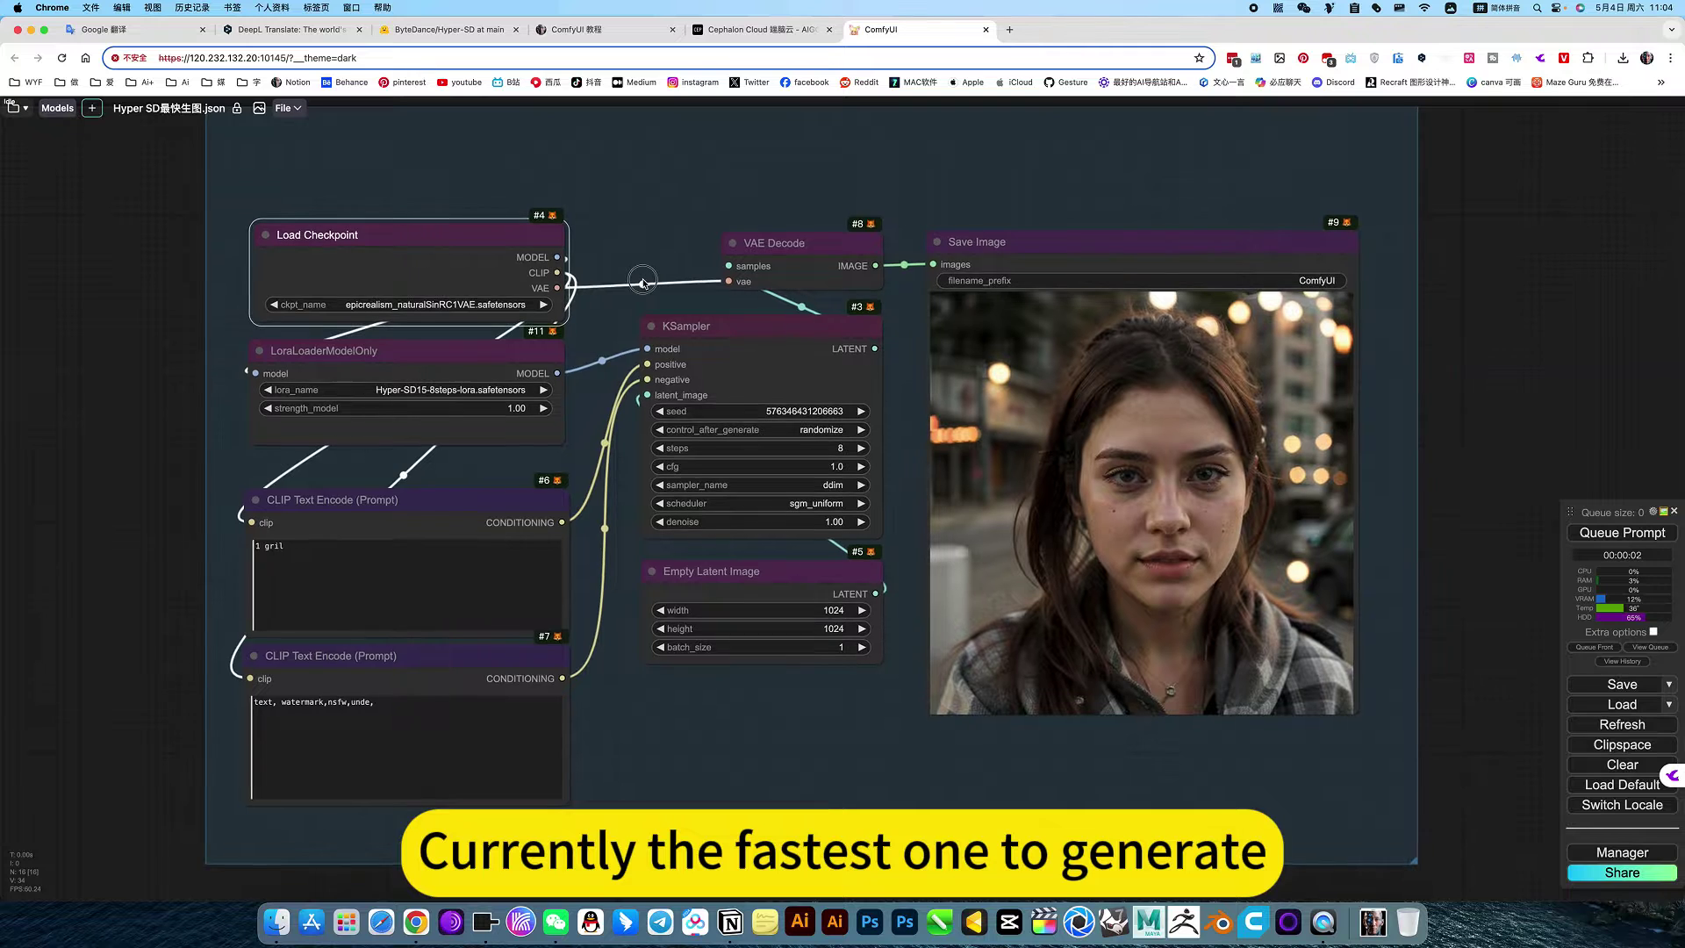
Pan the canvas up to frame the Sd XL Hyper SD group
{"action": "left_click_drag", "start_coordinate": [663, 265], "coordinate": [649, 279]}
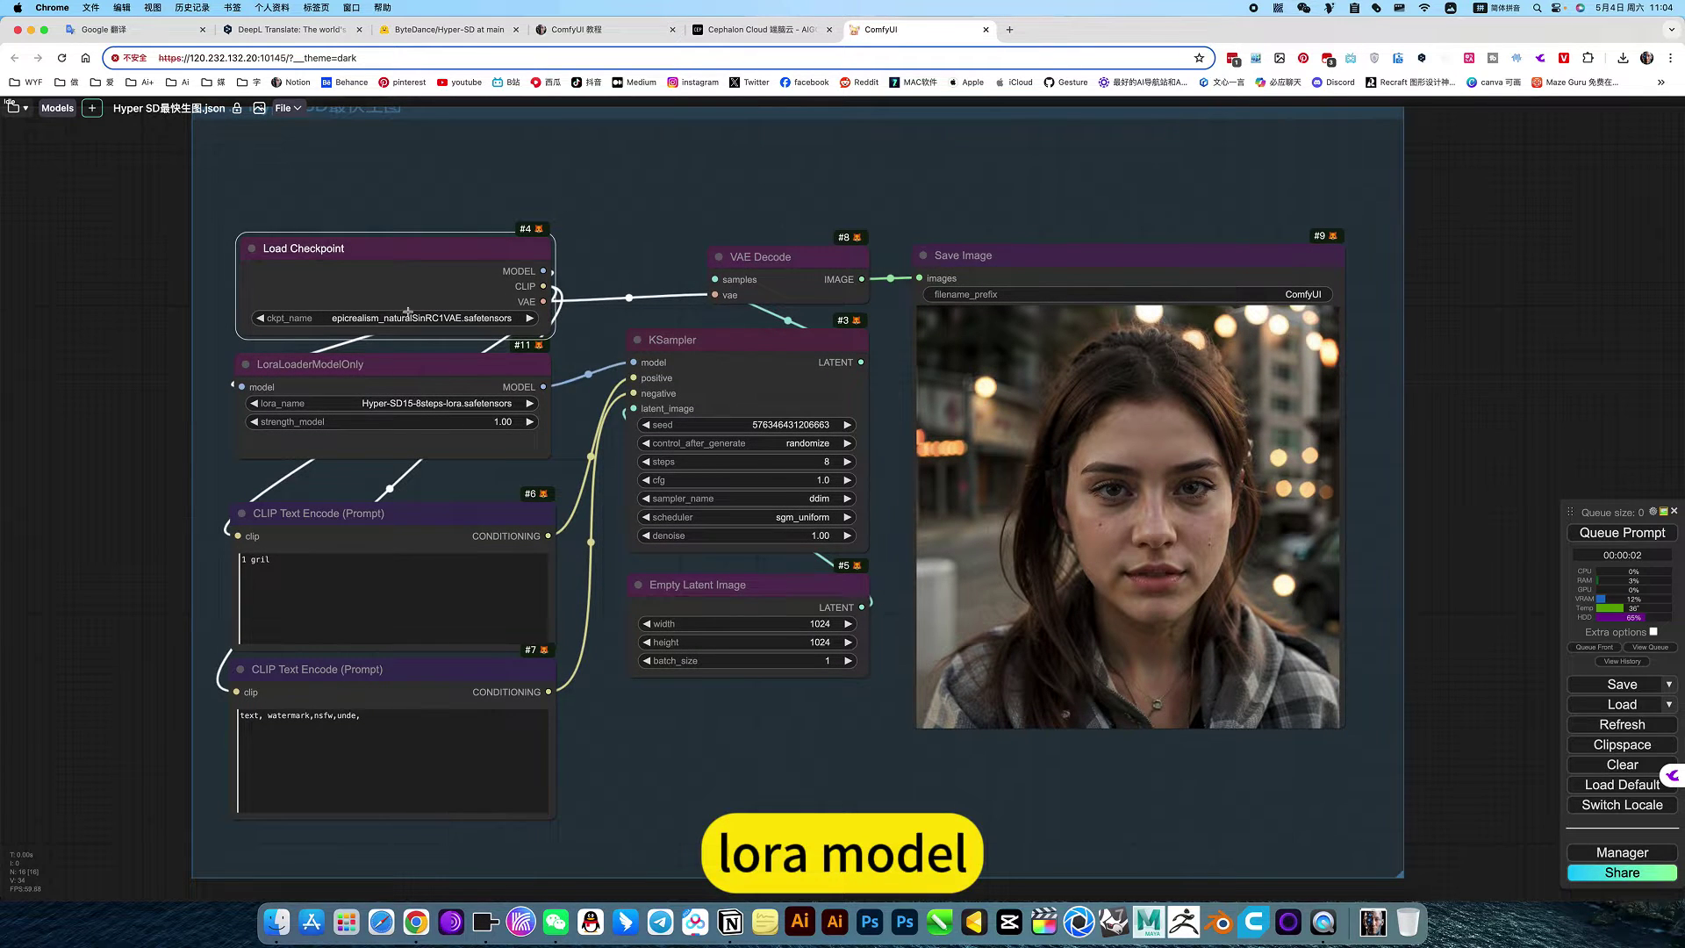
{"action": "scroll", "coordinate": [408, 311], "scroll_direction": "up", "scroll_amount": 10}
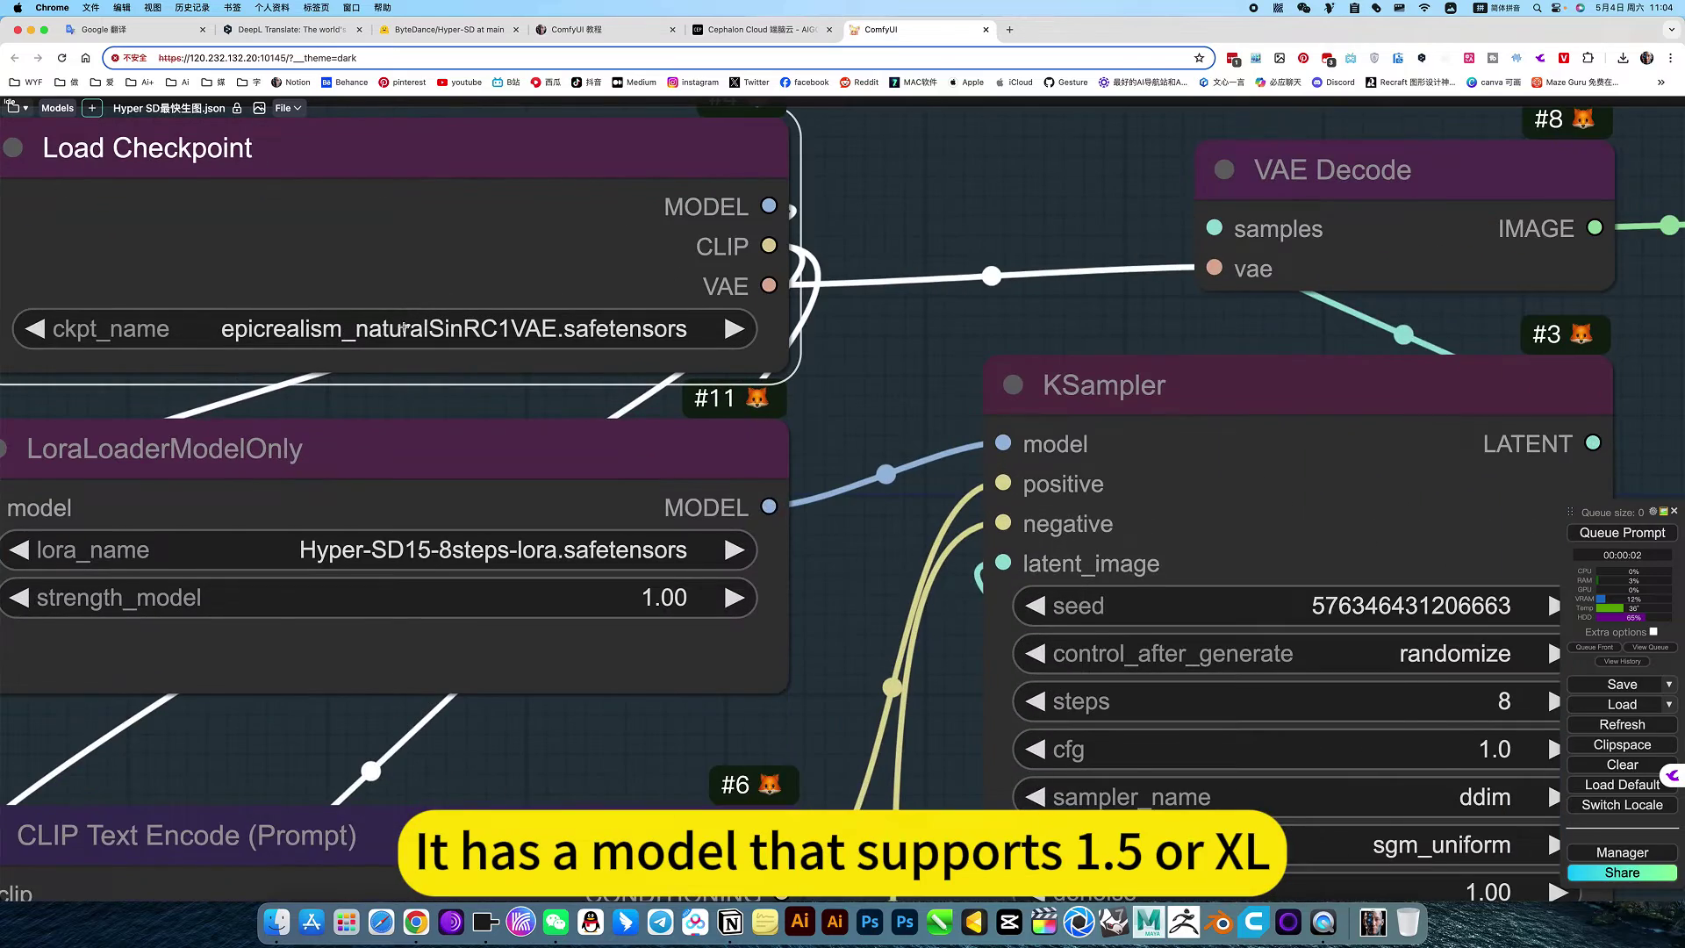
{"action": "scroll", "coordinate": [404, 328], "scroll_direction": "down", "scroll_amount": 10}
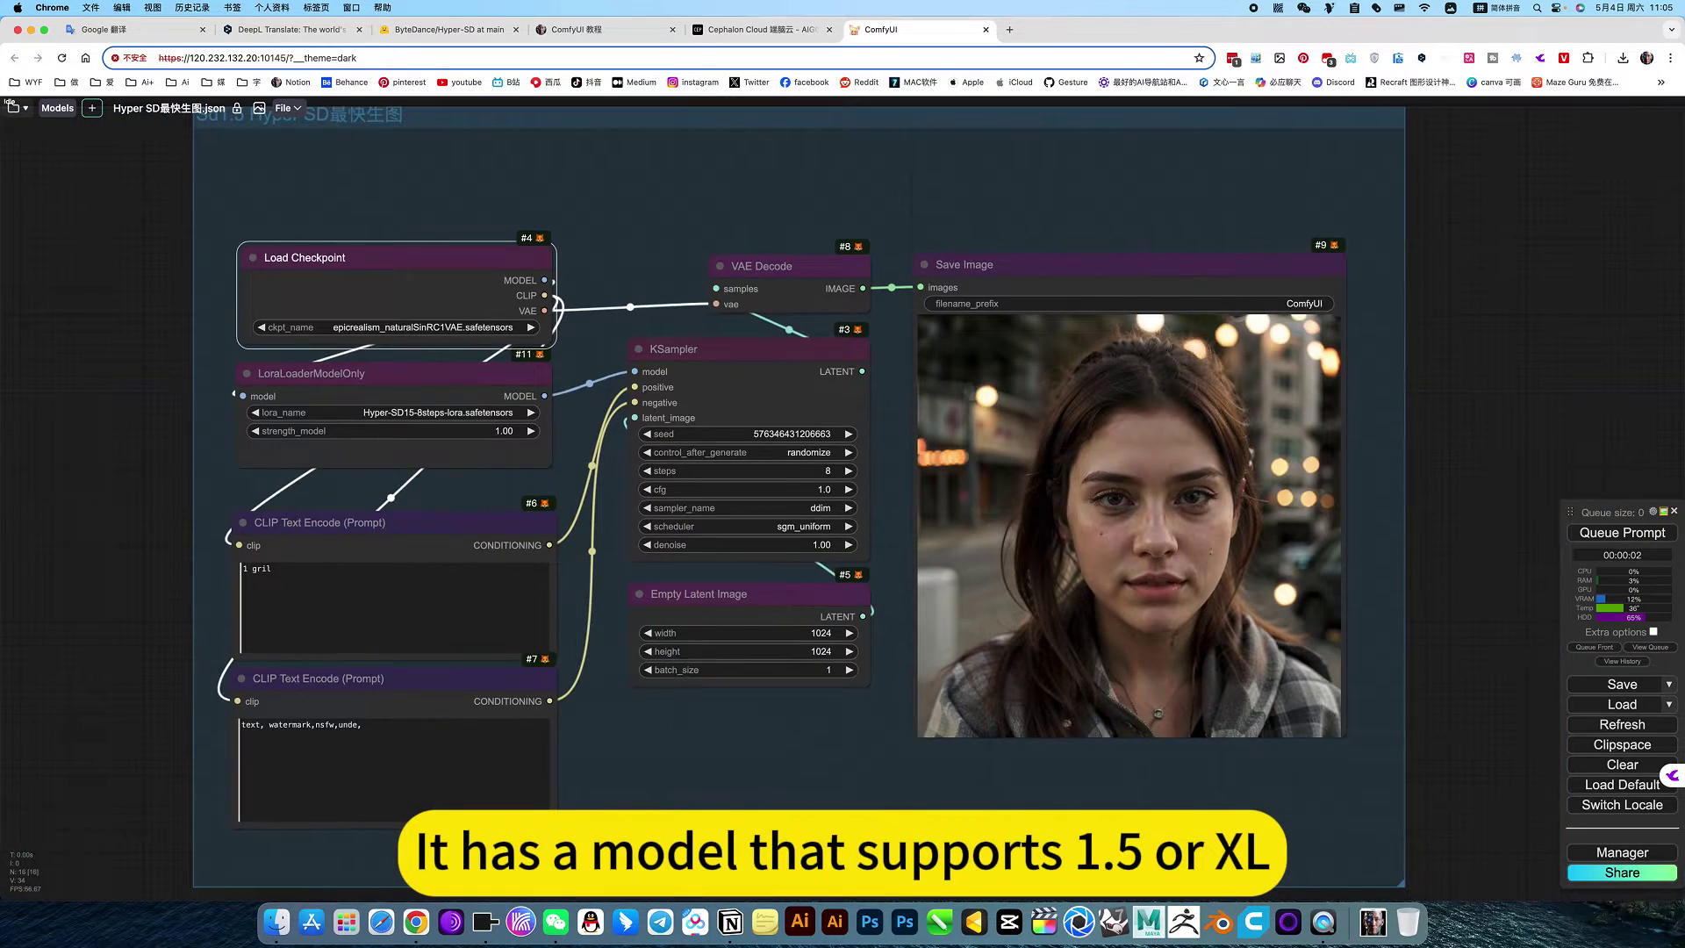
{"action": "scroll", "coordinate": [767, 440], "scroll_direction": "down", "scroll_amount": 5}
{"action": "scroll", "coordinate": [745, 421], "scroll_direction": "down", "scroll_amount": 8}
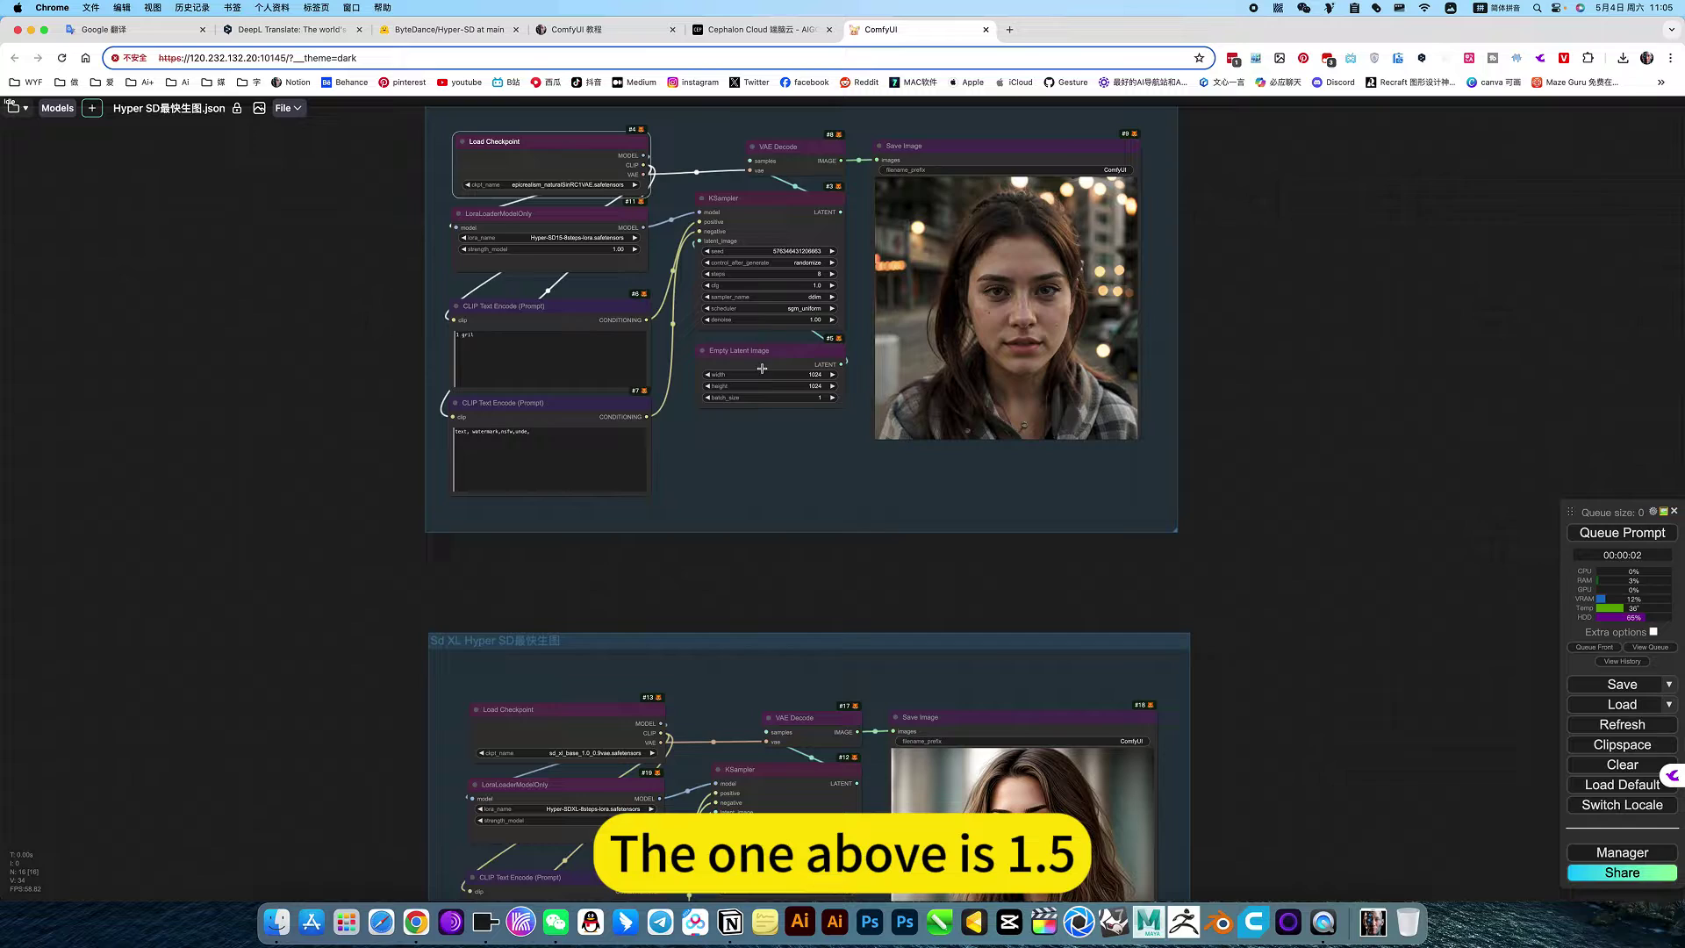
{"action": "left_click_drag", "start_coordinate": [770, 471], "coordinate": [793, 248]}
{"action": "scroll", "coordinate": [738, 598], "scroll_direction": "up", "scroll_amount": 3}
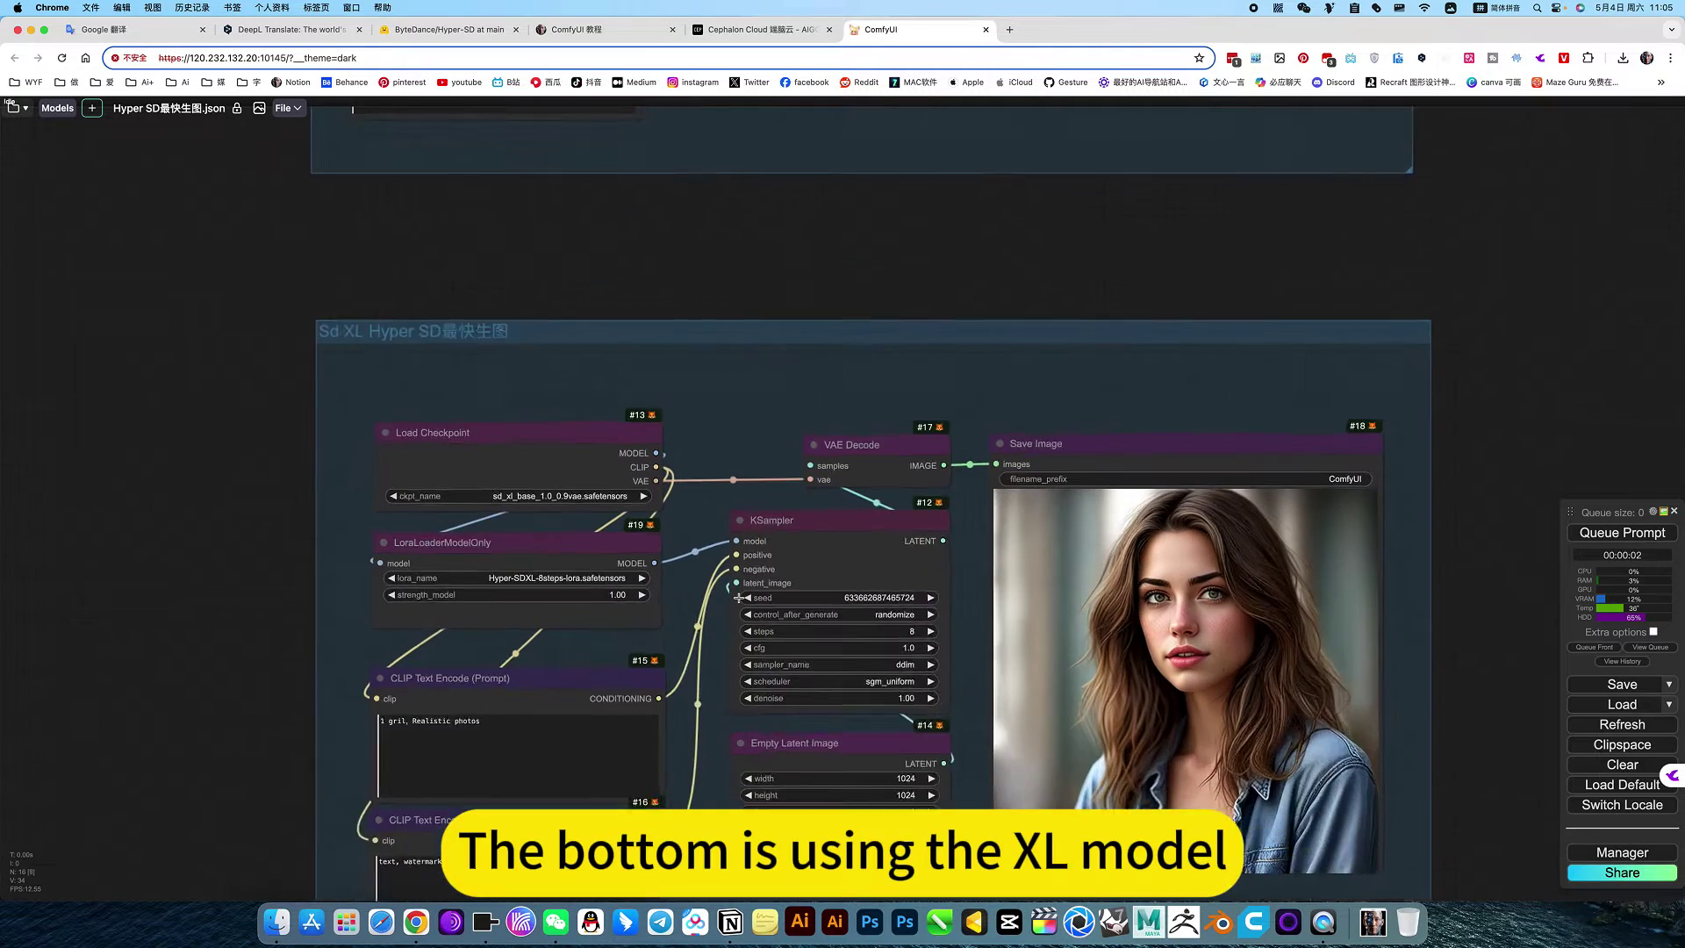
{"action": "scroll", "coordinate": [738, 597], "scroll_direction": "up", "scroll_amount": 1}
{"action": "scroll", "coordinate": [471, 486], "scroll_direction": "up", "scroll_amount": 10}
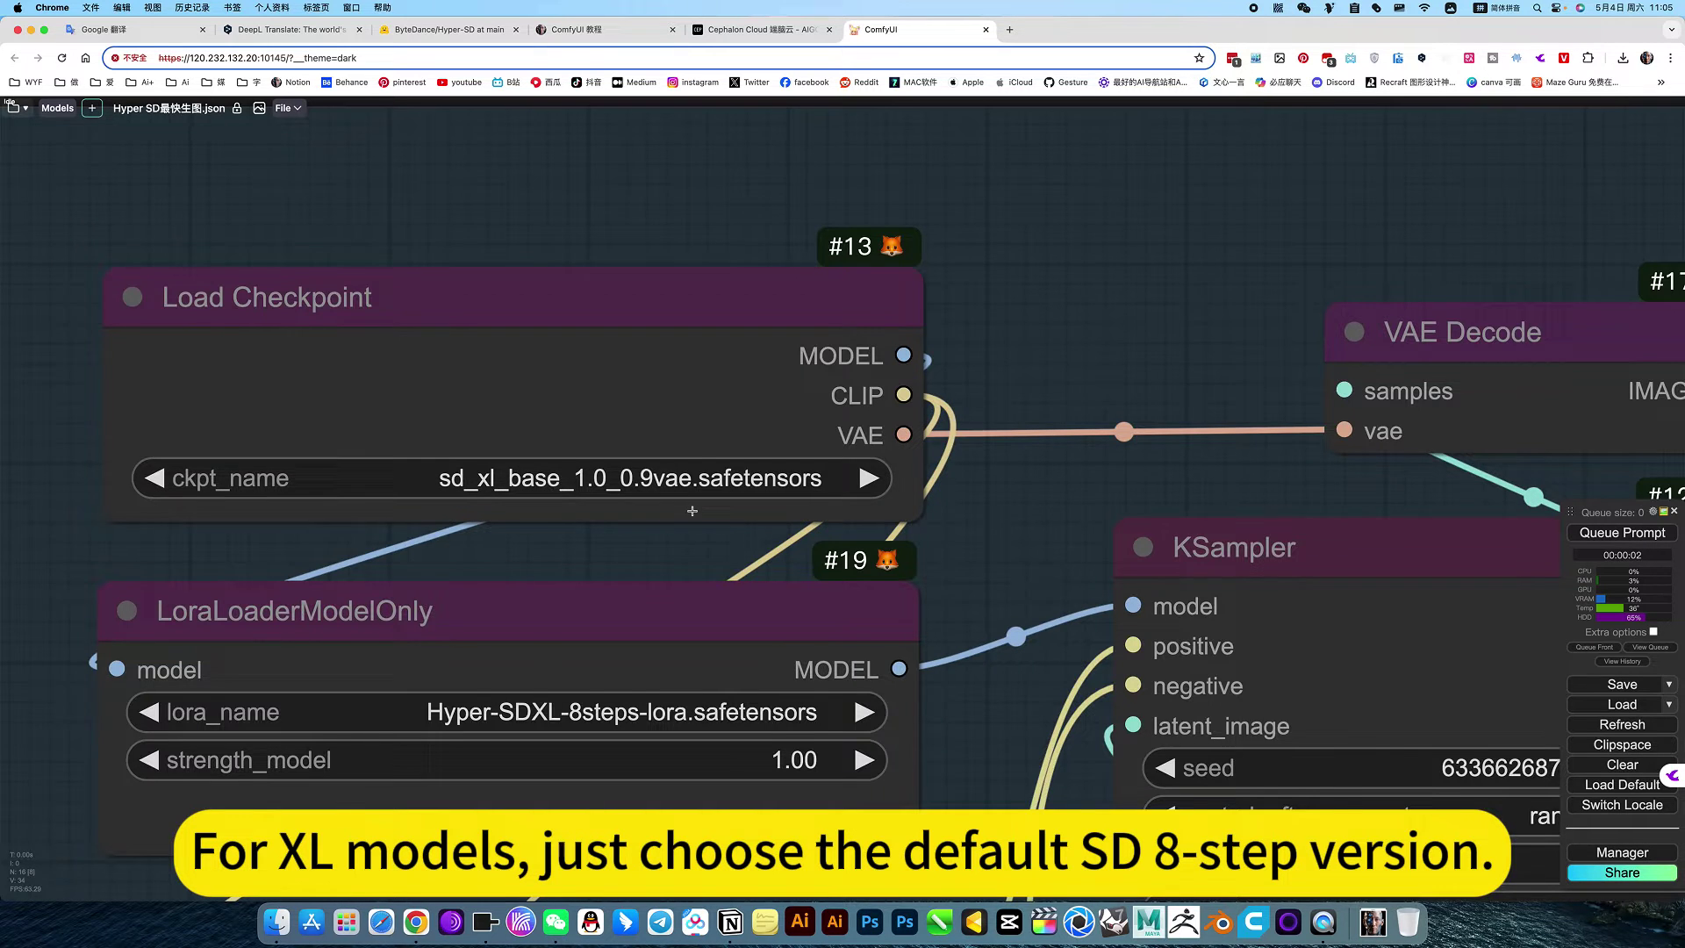
Zoom in on the sd_xl_base_1.0_0.9vae checkpoint and Hyper-SDXL-8steps LoRA loader nodes
{"action": "scroll", "coordinate": [693, 511], "scroll_direction": "down", "scroll_amount": 5}
{"action": "scroll", "coordinate": [727, 620], "scroll_direction": "up", "scroll_amount": 5}
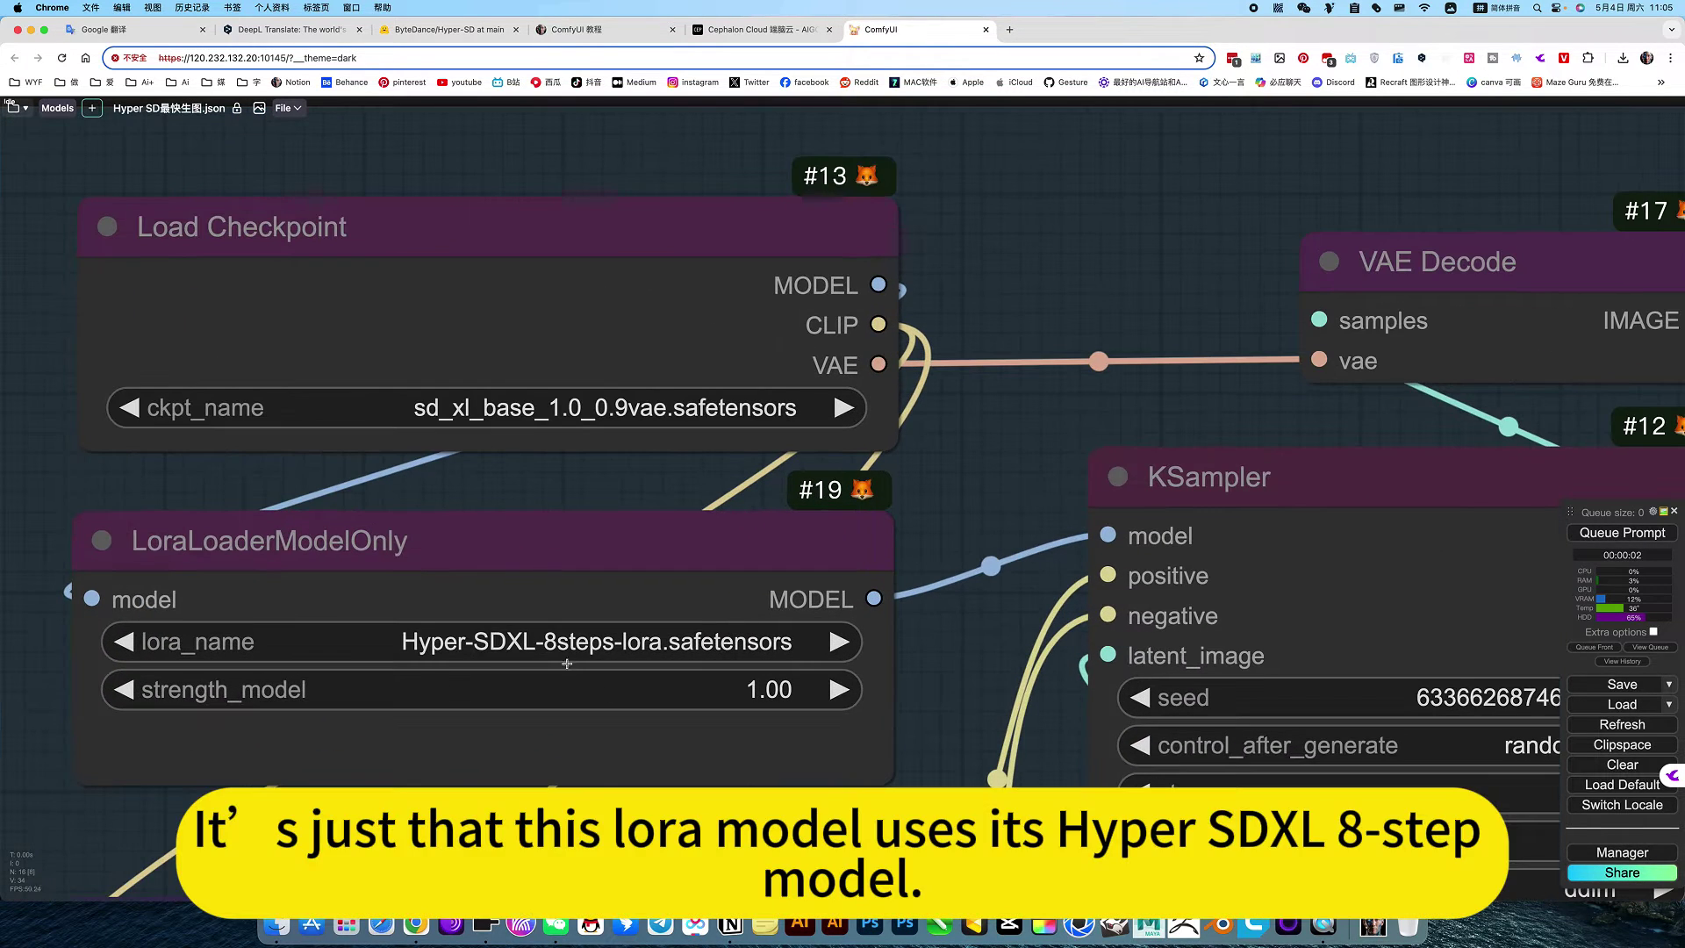
{"action": "scroll", "coordinate": [404, 648], "scroll_direction": "up", "scroll_amount": 10}
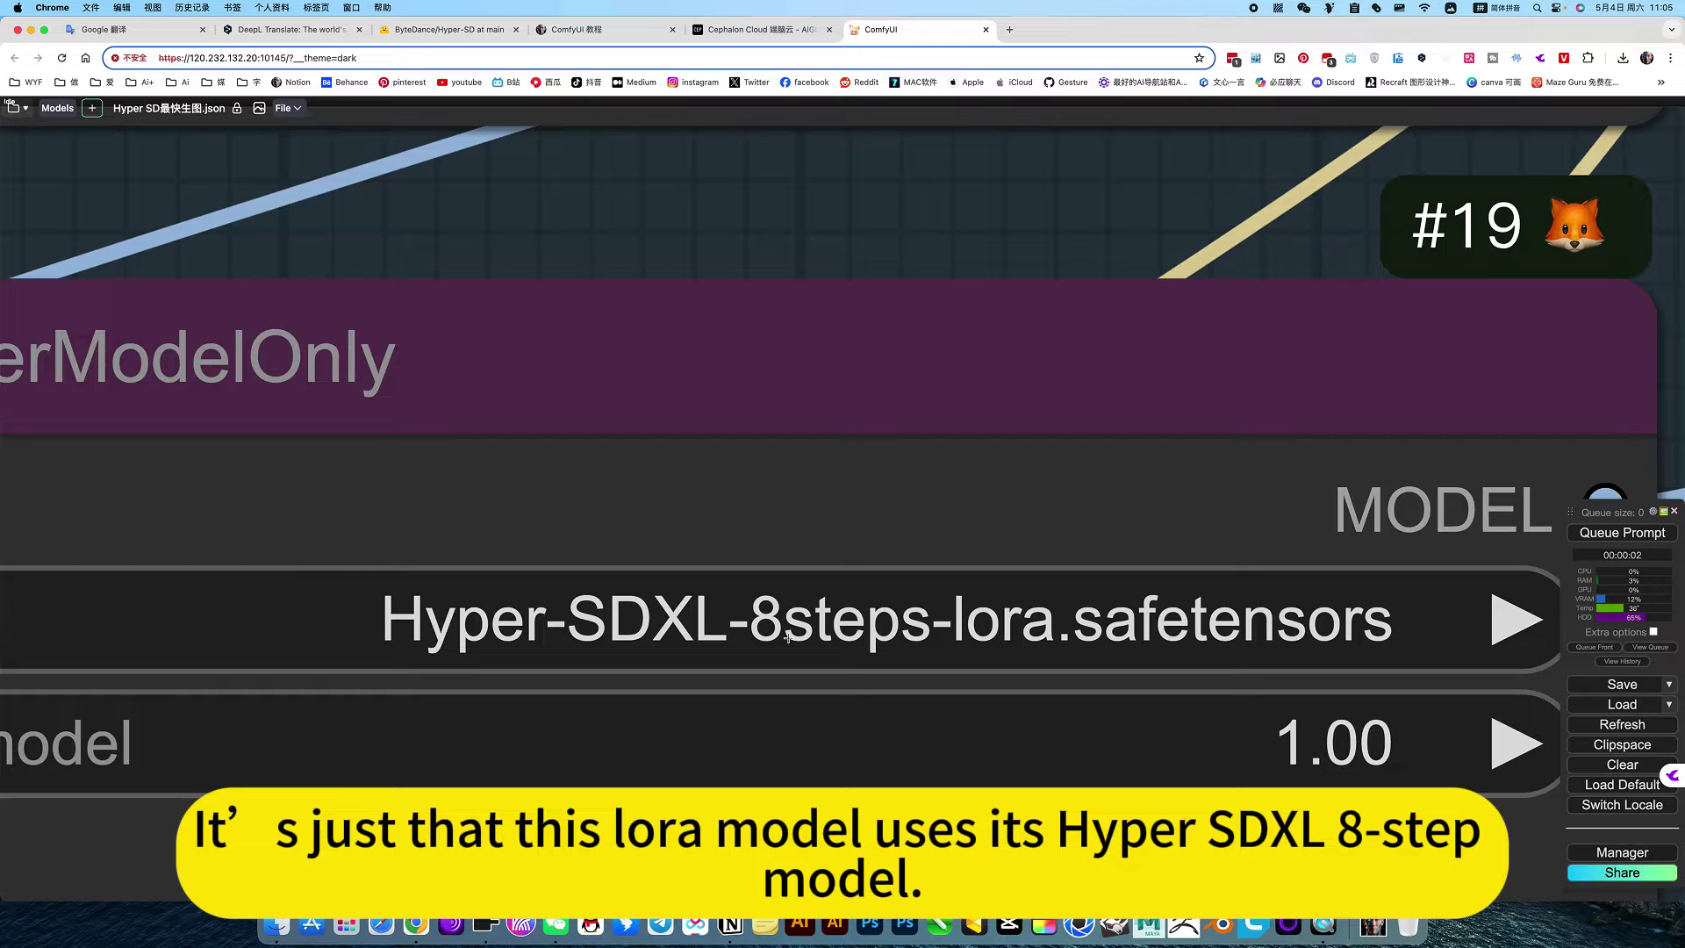
{"action": "scroll", "coordinate": [891, 647], "scroll_direction": "down", "scroll_amount": 6}
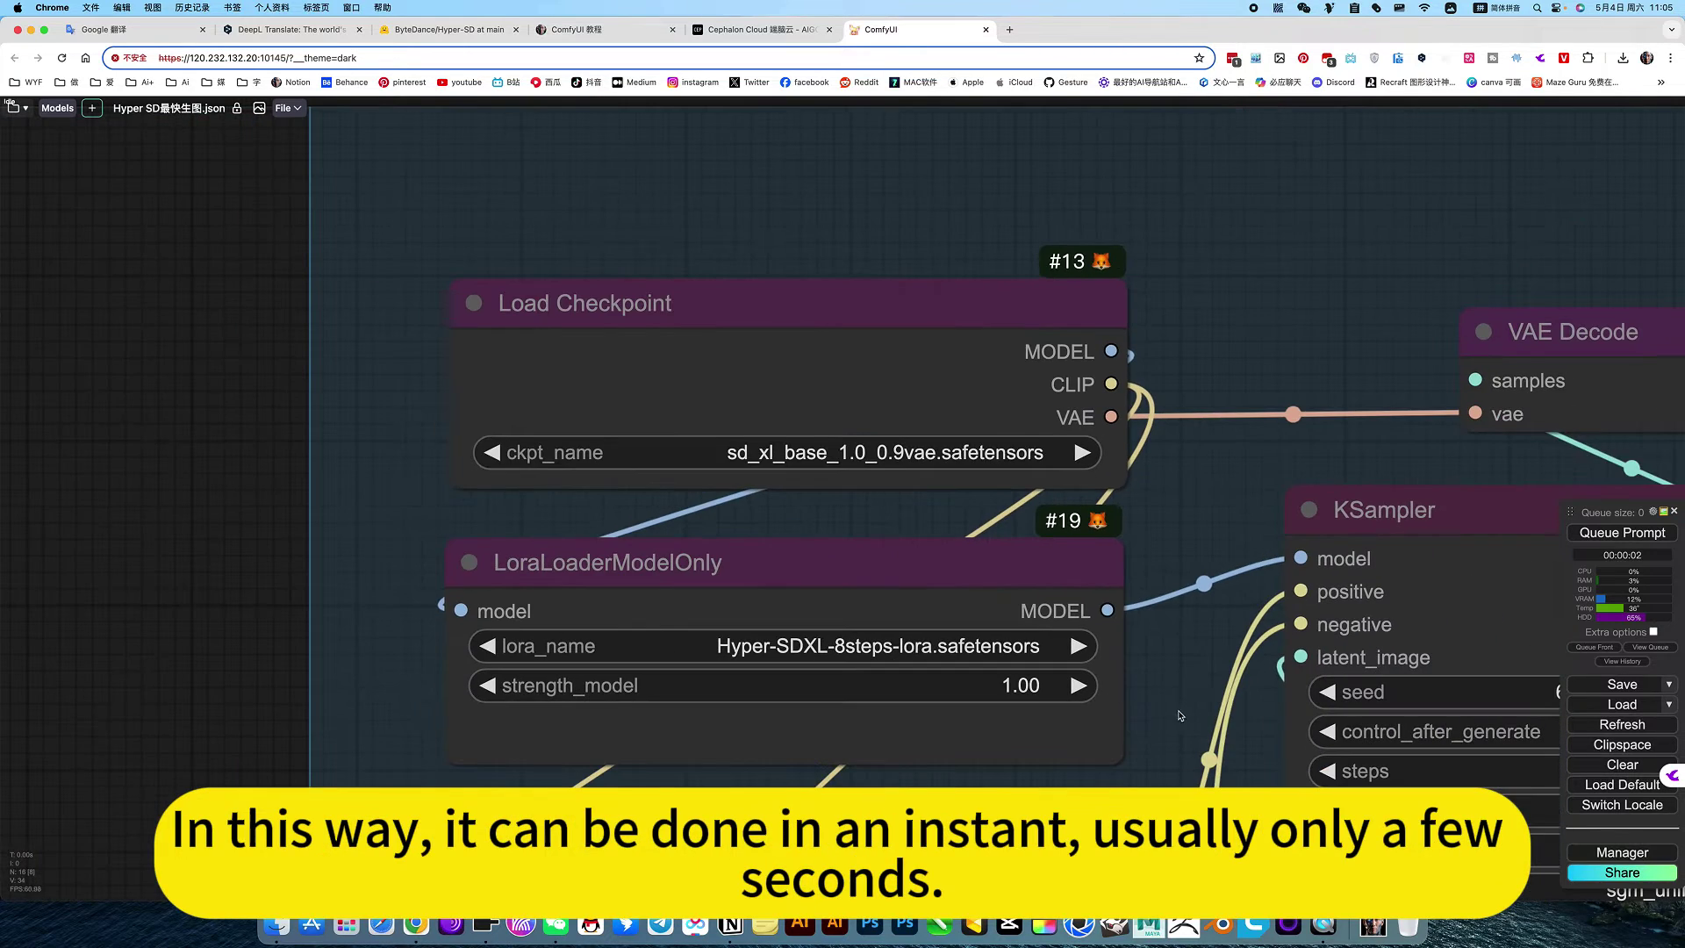
{"action": "scroll", "coordinate": [1165, 678], "scroll_direction": "down", "scroll_amount": 10}
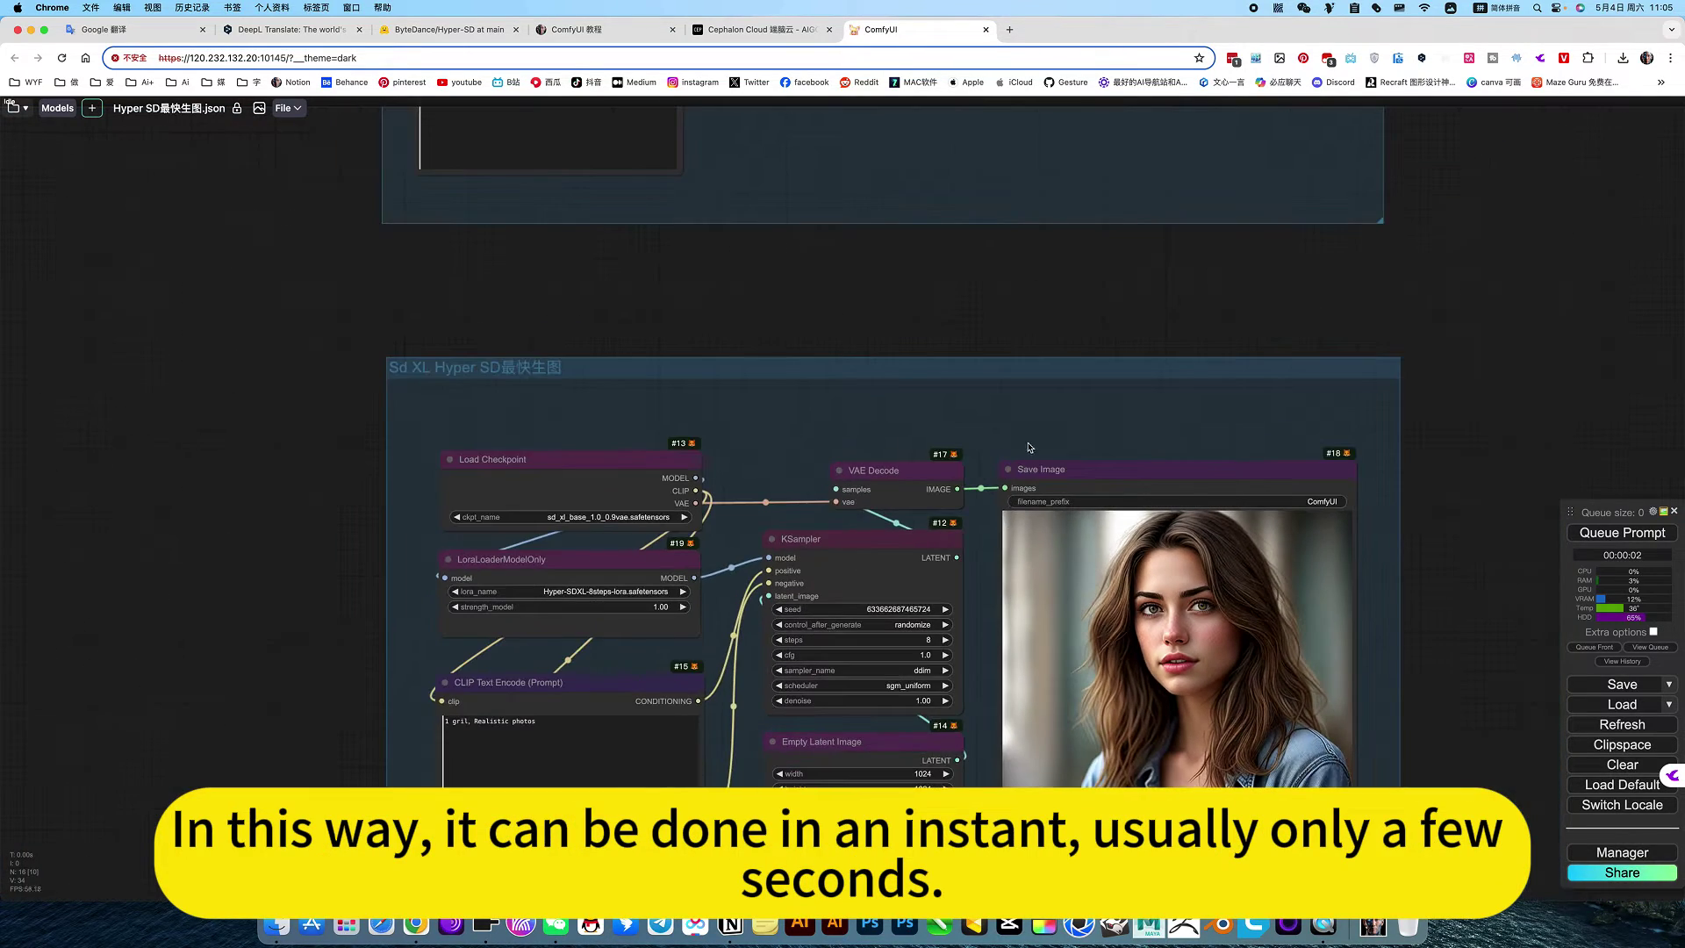
{"action": "left_click_drag", "start_coordinate": [1029, 447], "coordinate": [965, 344]}
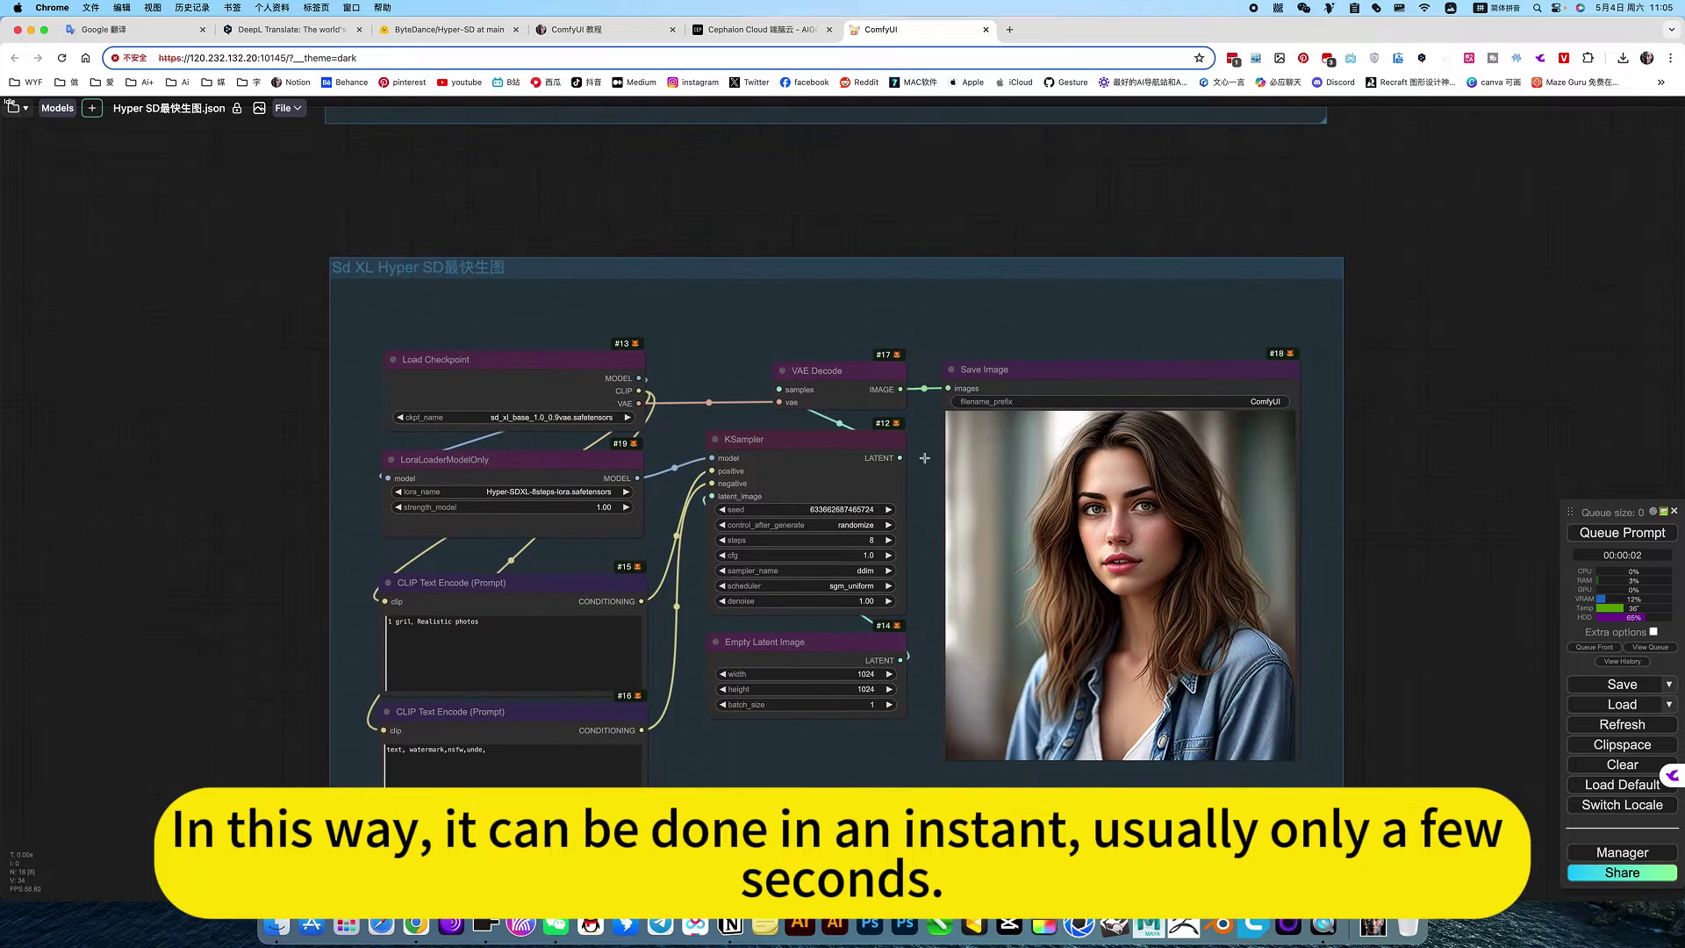
{"action": "scroll", "coordinate": [879, 536], "scroll_direction": "up", "scroll_amount": 5}
{"action": "scroll", "coordinate": [879, 535], "scroll_direction": "down", "scroll_amount": 3}
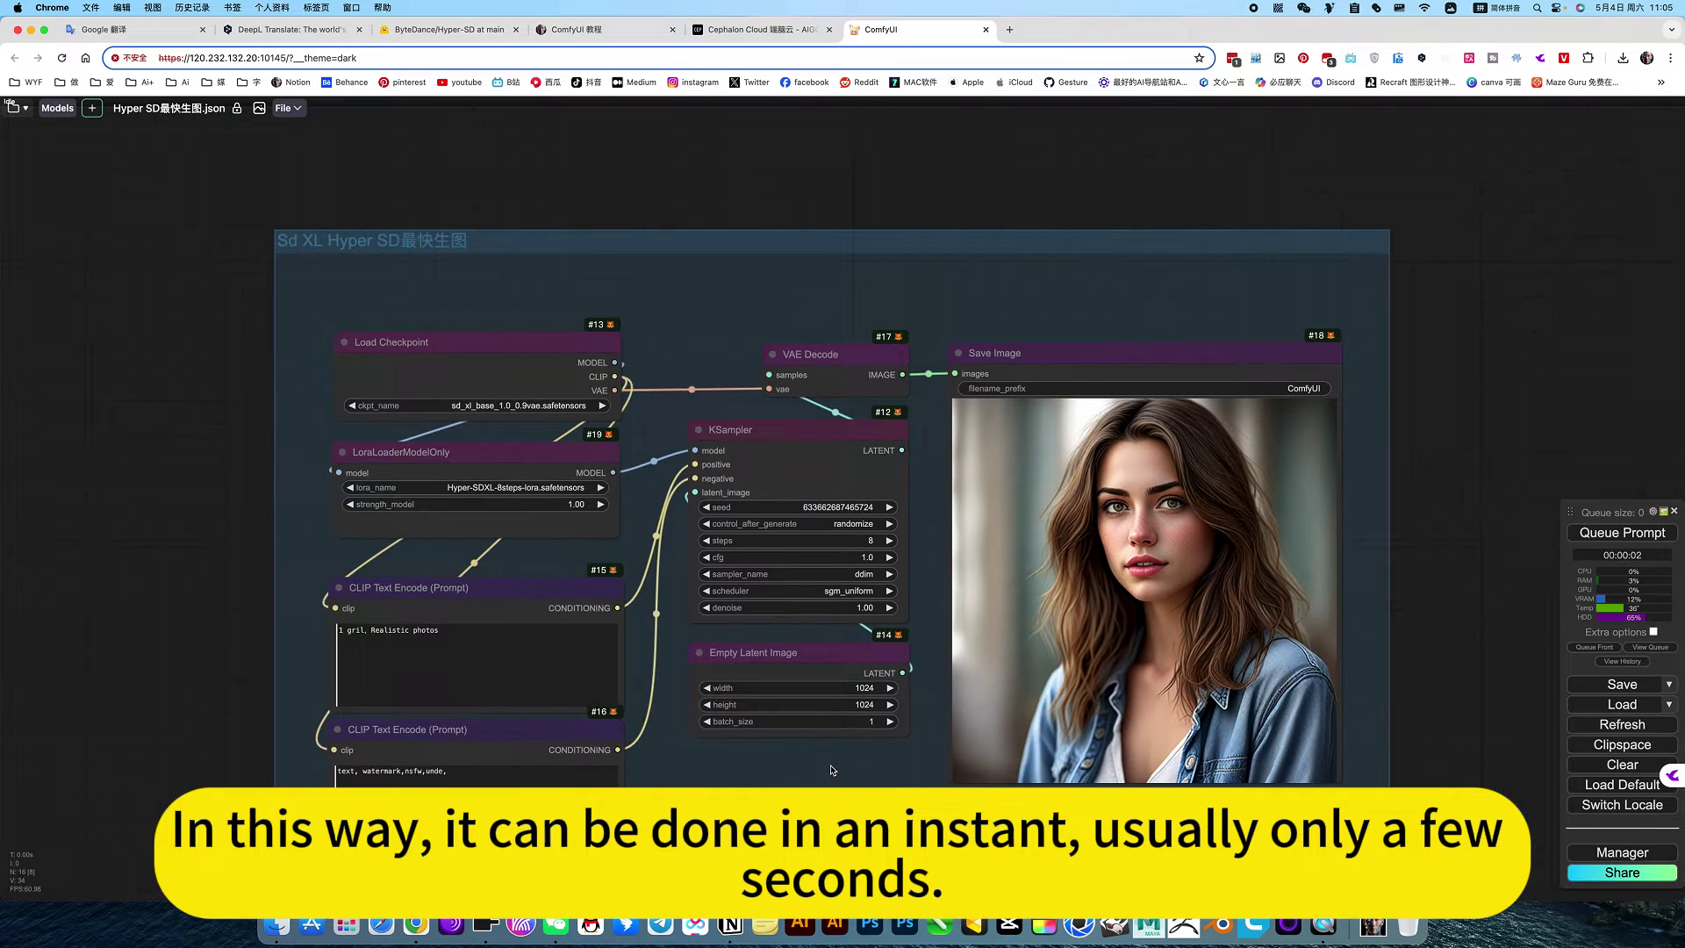
{"action": "scroll", "coordinate": [832, 770], "scroll_direction": "down", "scroll_amount": 2}
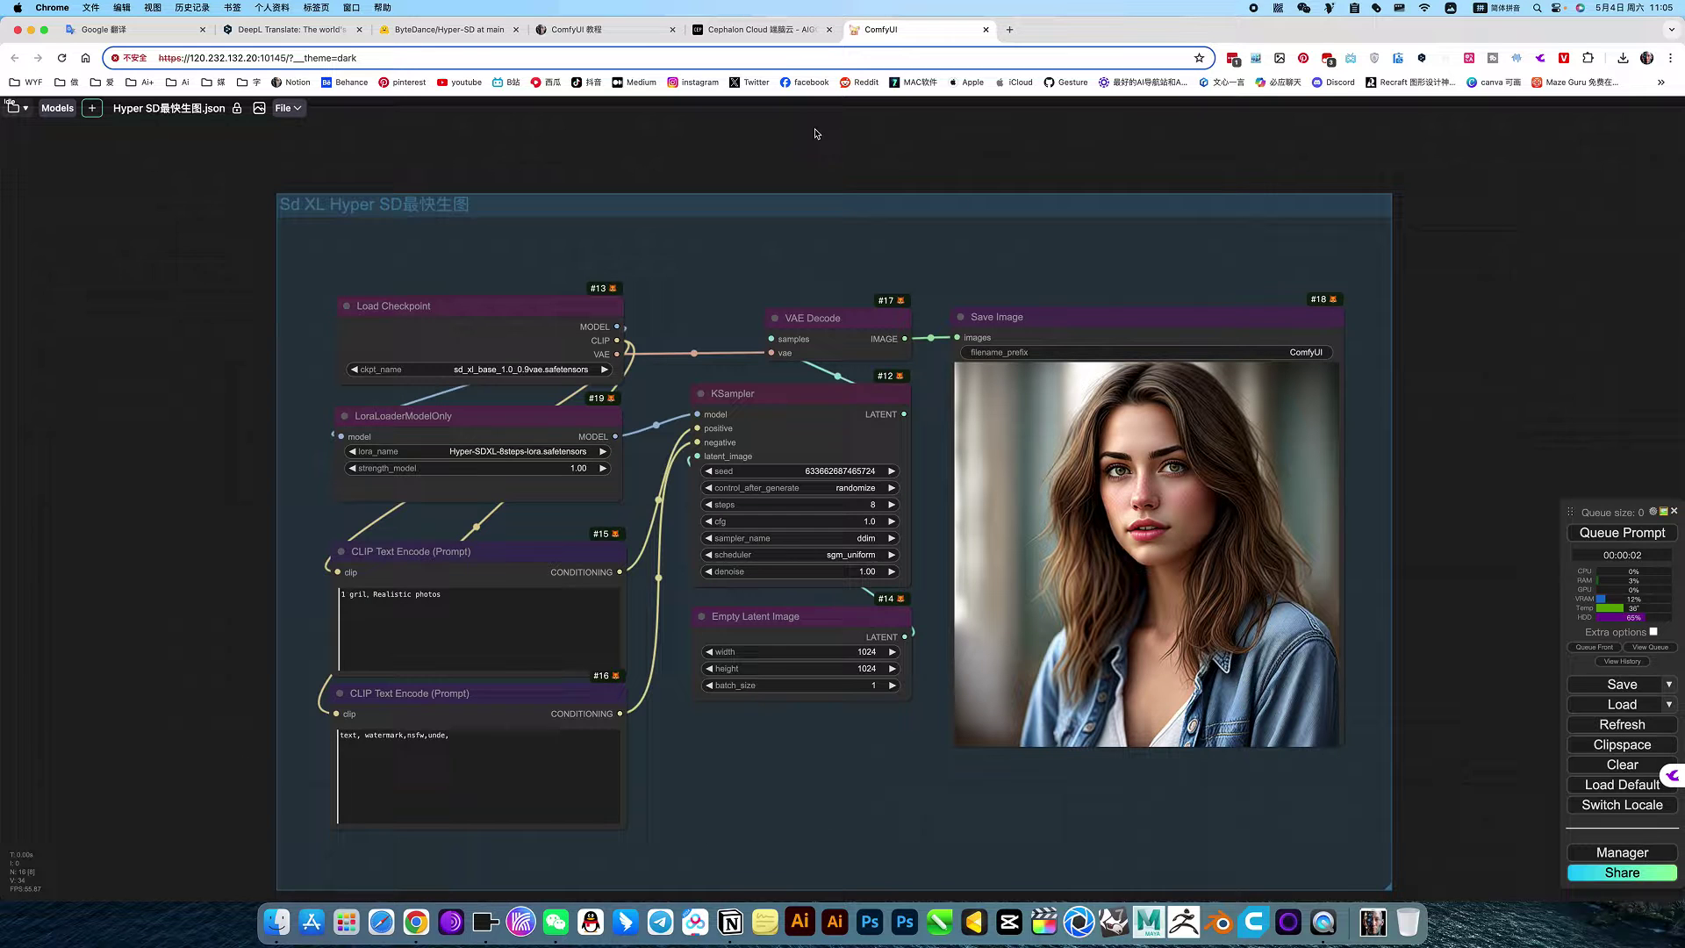
Zoom to the SD1.5 group's LoraLoaderModelOnly node showing Hyper-SD15-8steps-lora
{"action": "scroll", "coordinate": [801, 202], "scroll_direction": "down", "scroll_amount": 5}
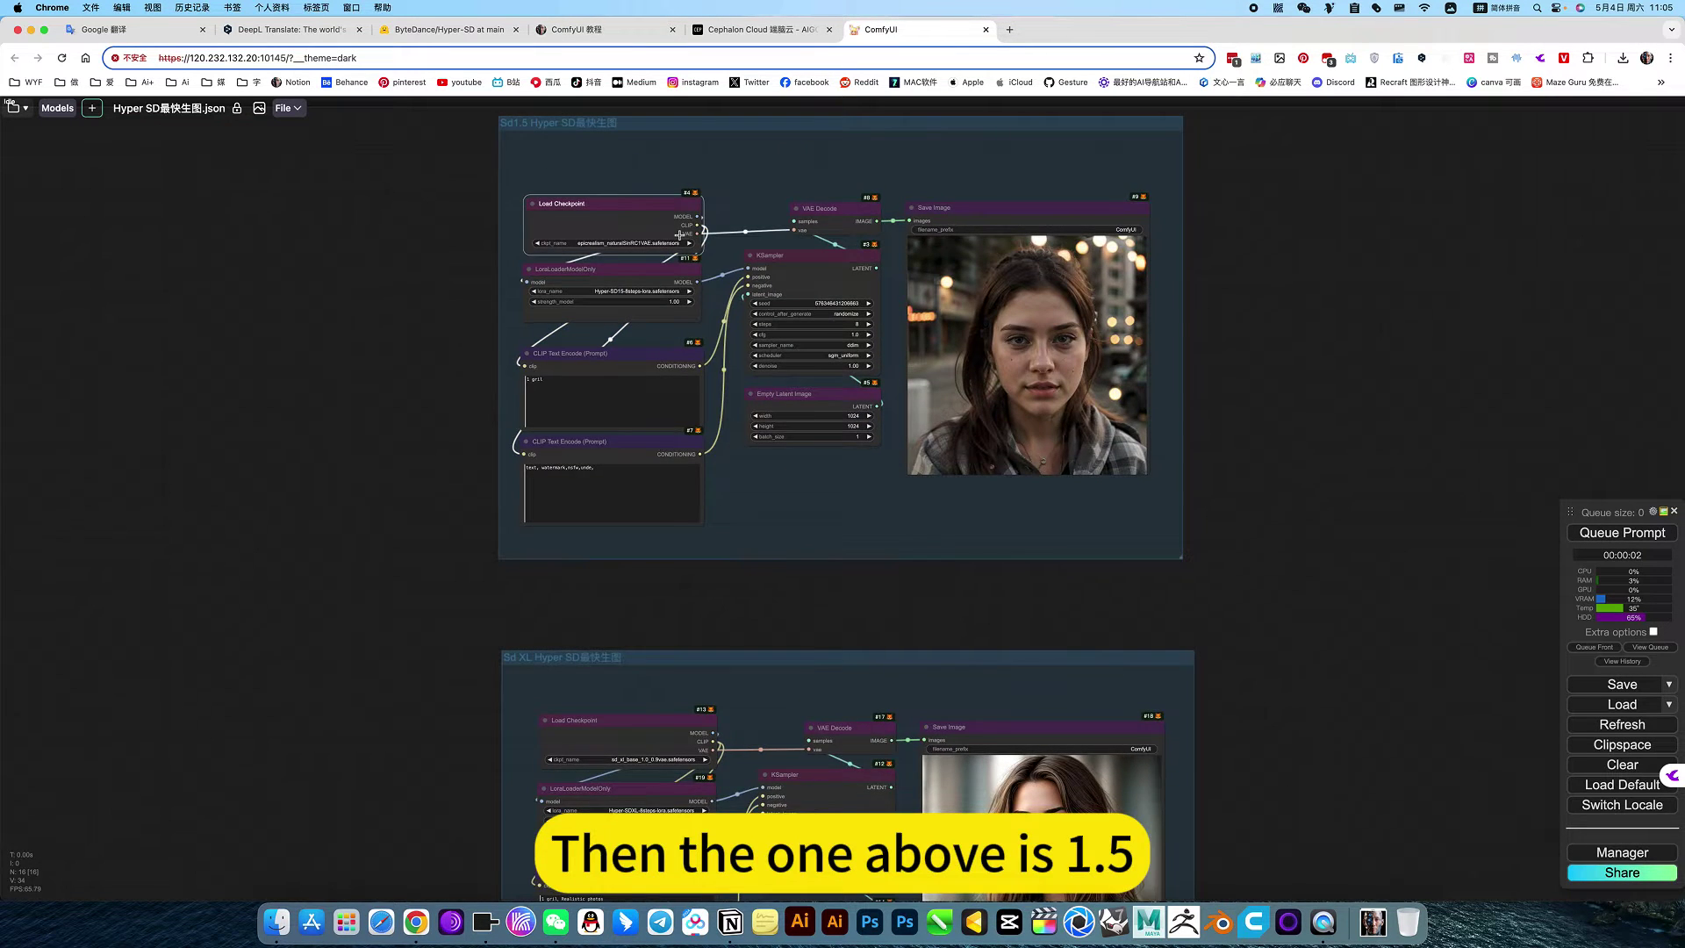
{"action": "scroll", "coordinate": [680, 236], "scroll_direction": "up", "scroll_amount": 15}
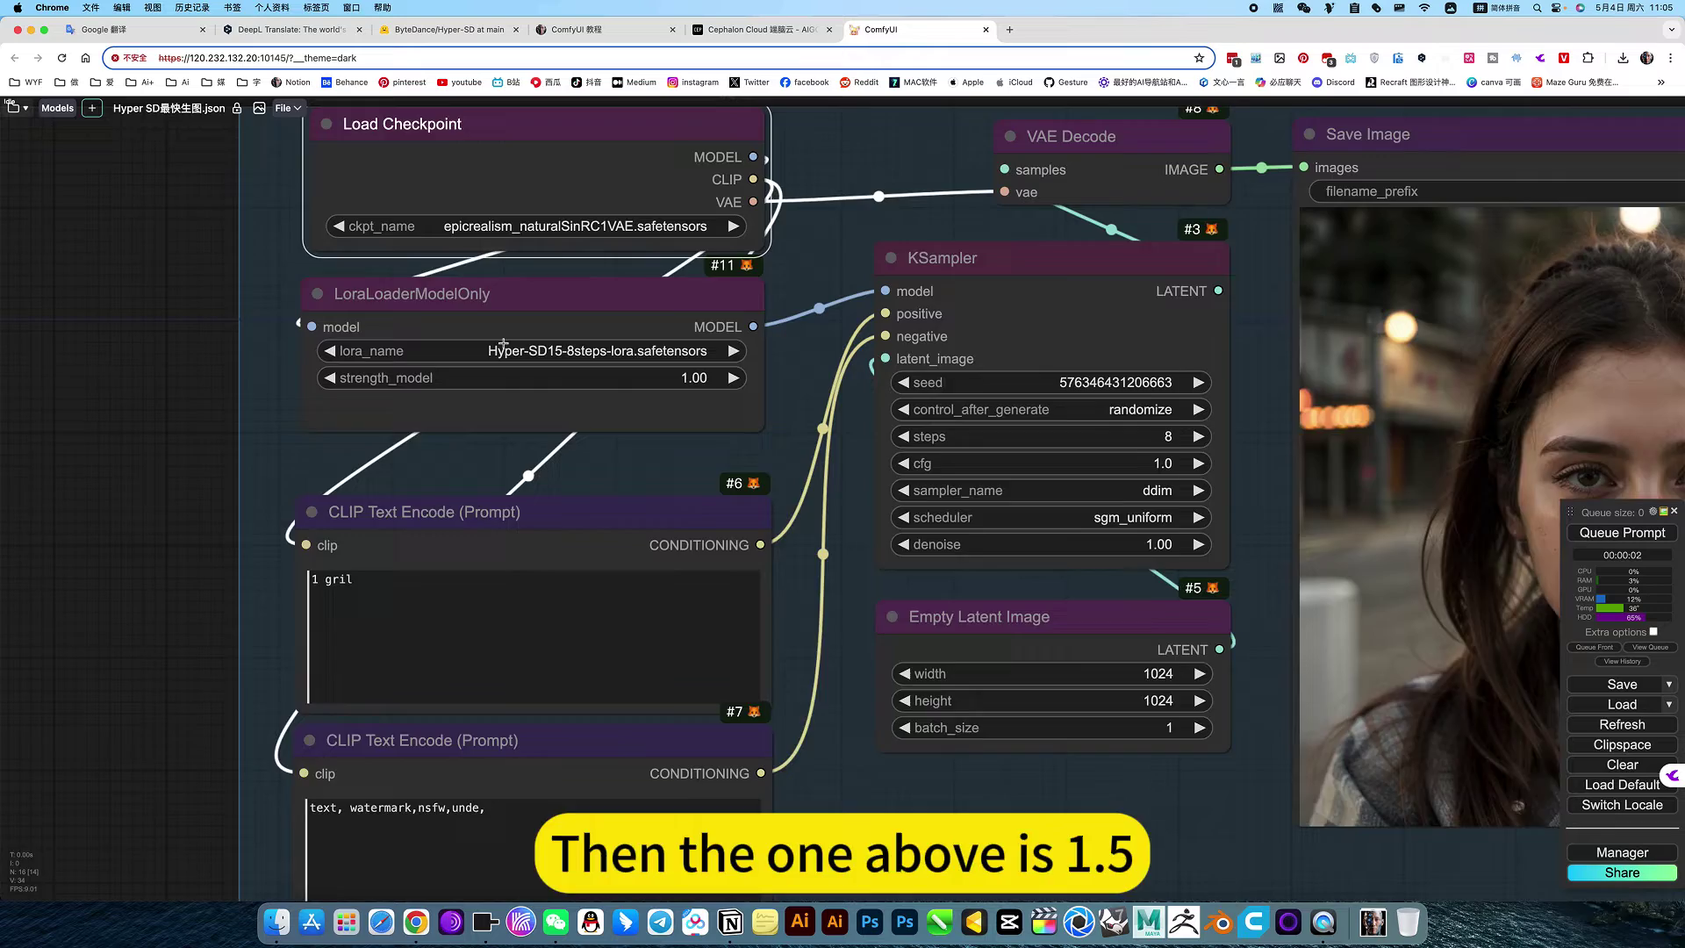
{"action": "scroll", "coordinate": [504, 342], "scroll_direction": "up", "scroll_amount": 3}
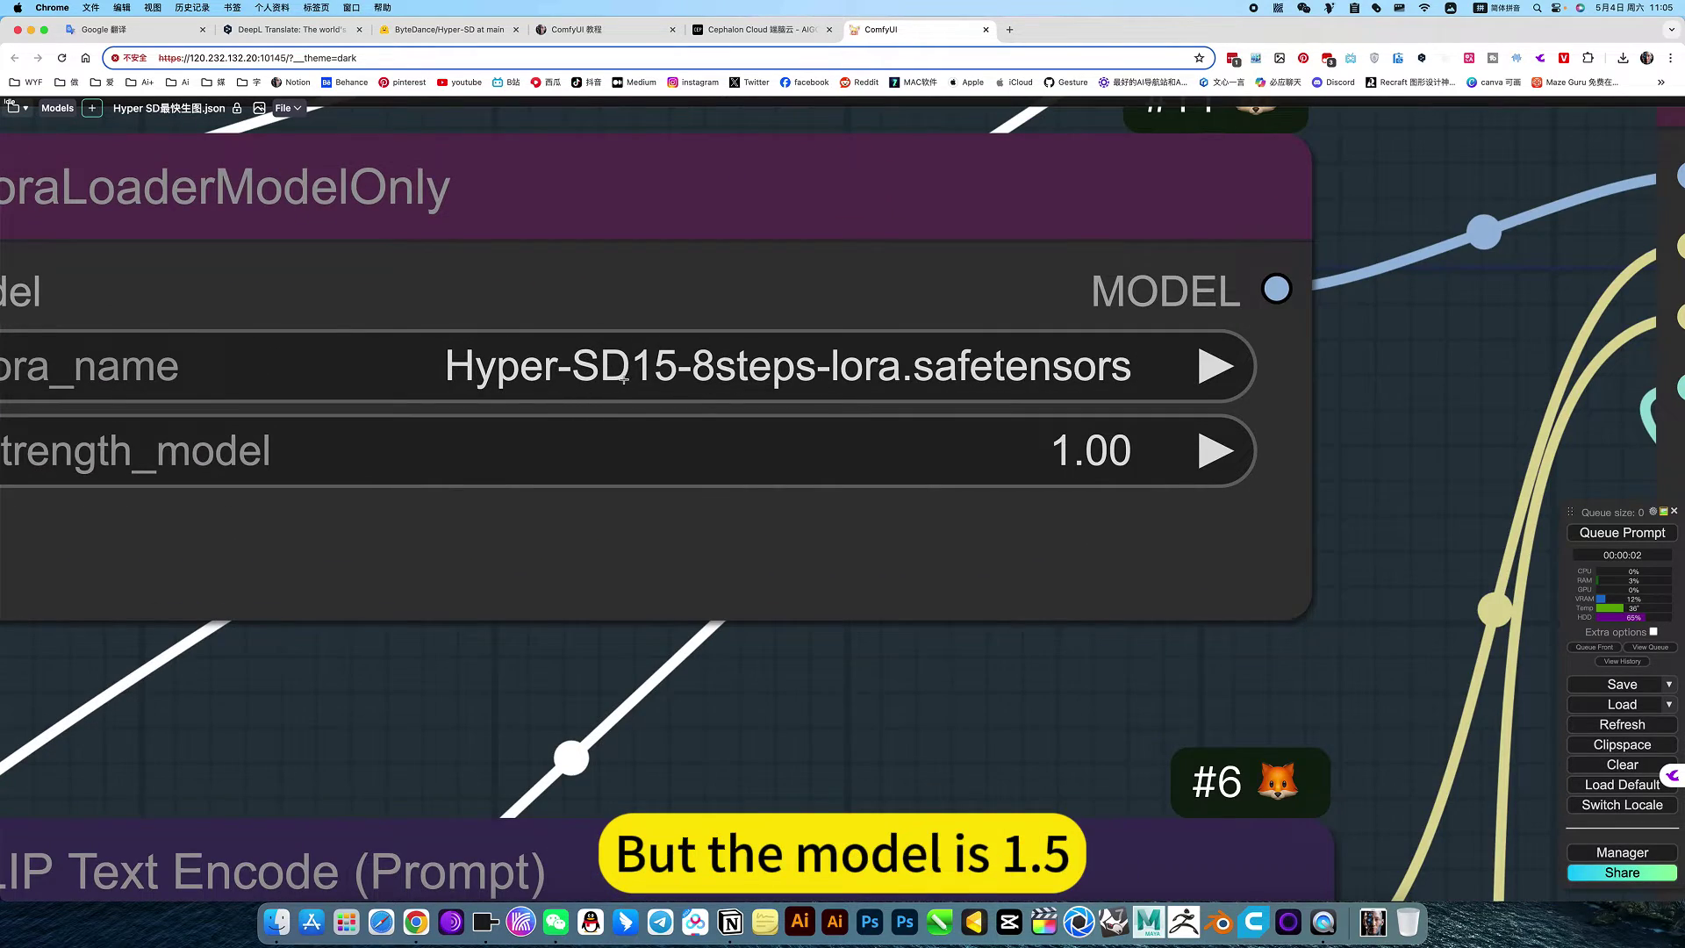
{"action": "scroll", "coordinate": [673, 378], "scroll_direction": "down", "scroll_amount": 5}
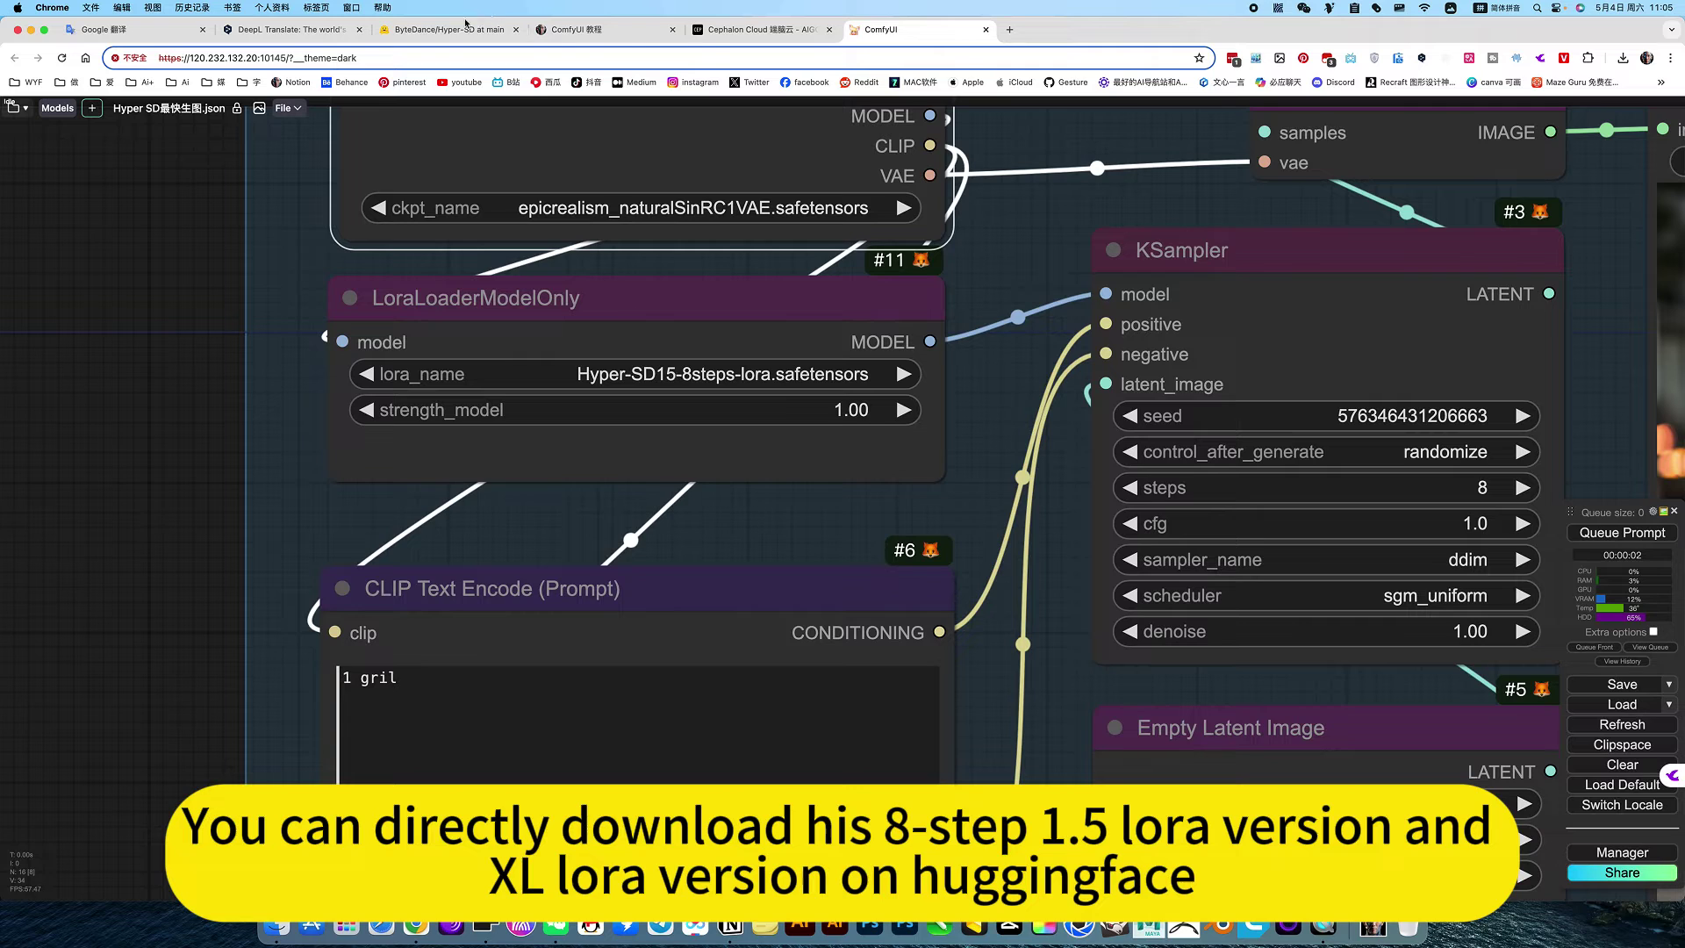
Show the ByteDance/Hyper-SD Files and versions list and start a screenshot capture
{"action": "left_click", "coordinate": [456, 29]}
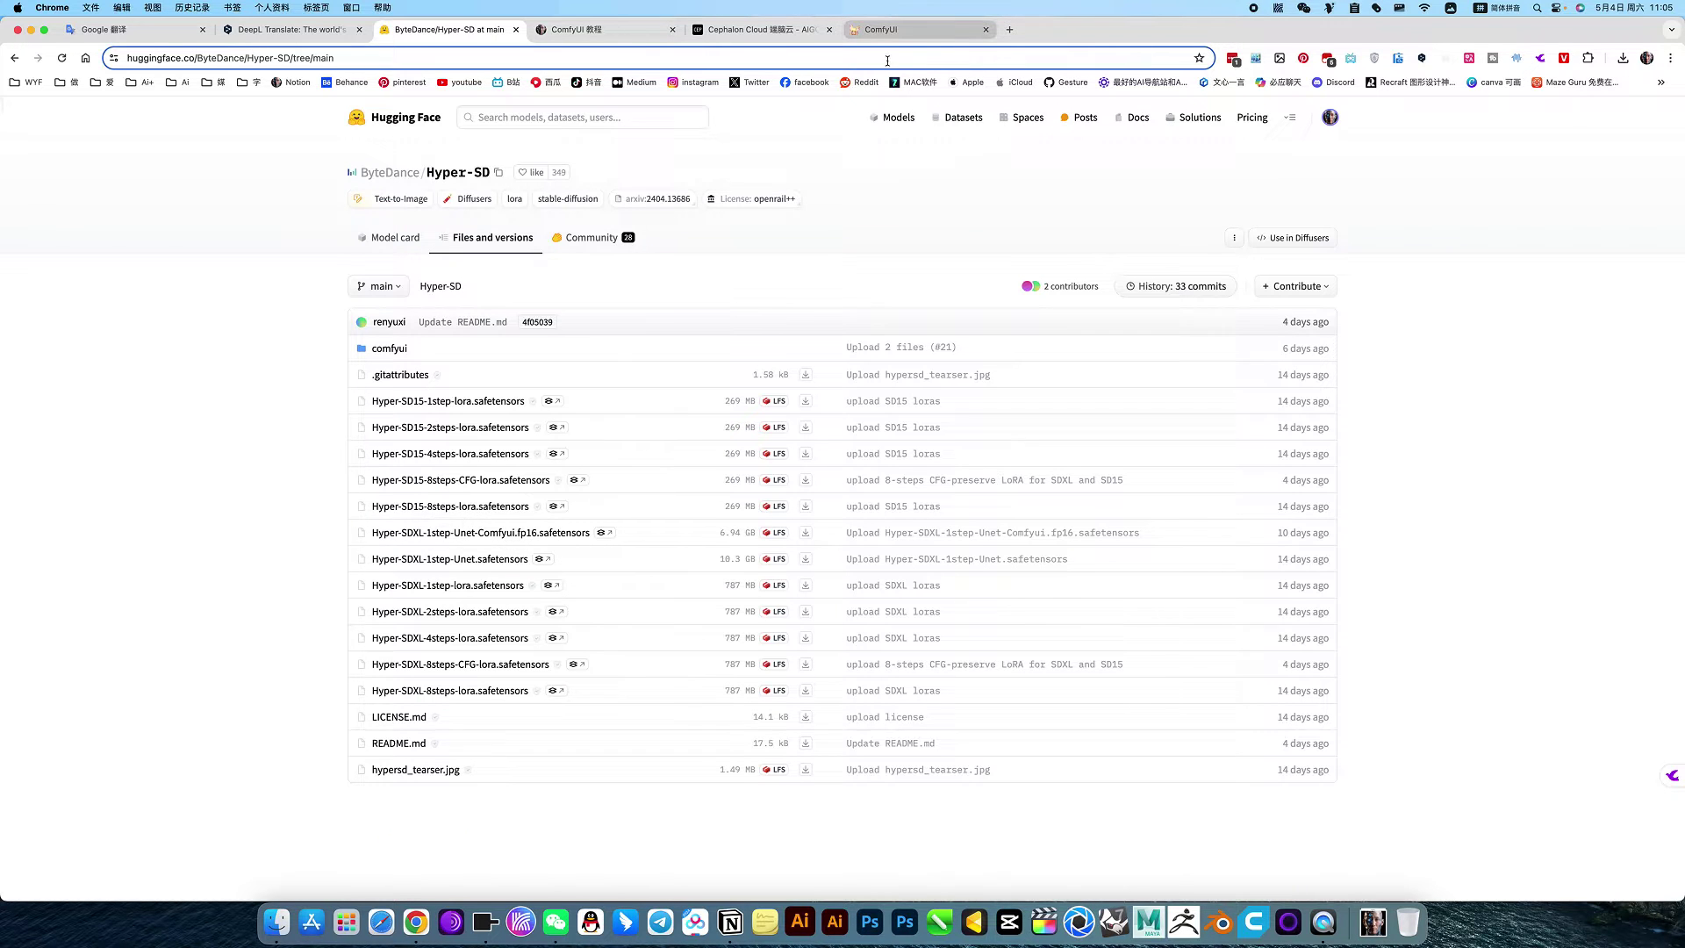
{"action": "key", "text": "alt+a"}
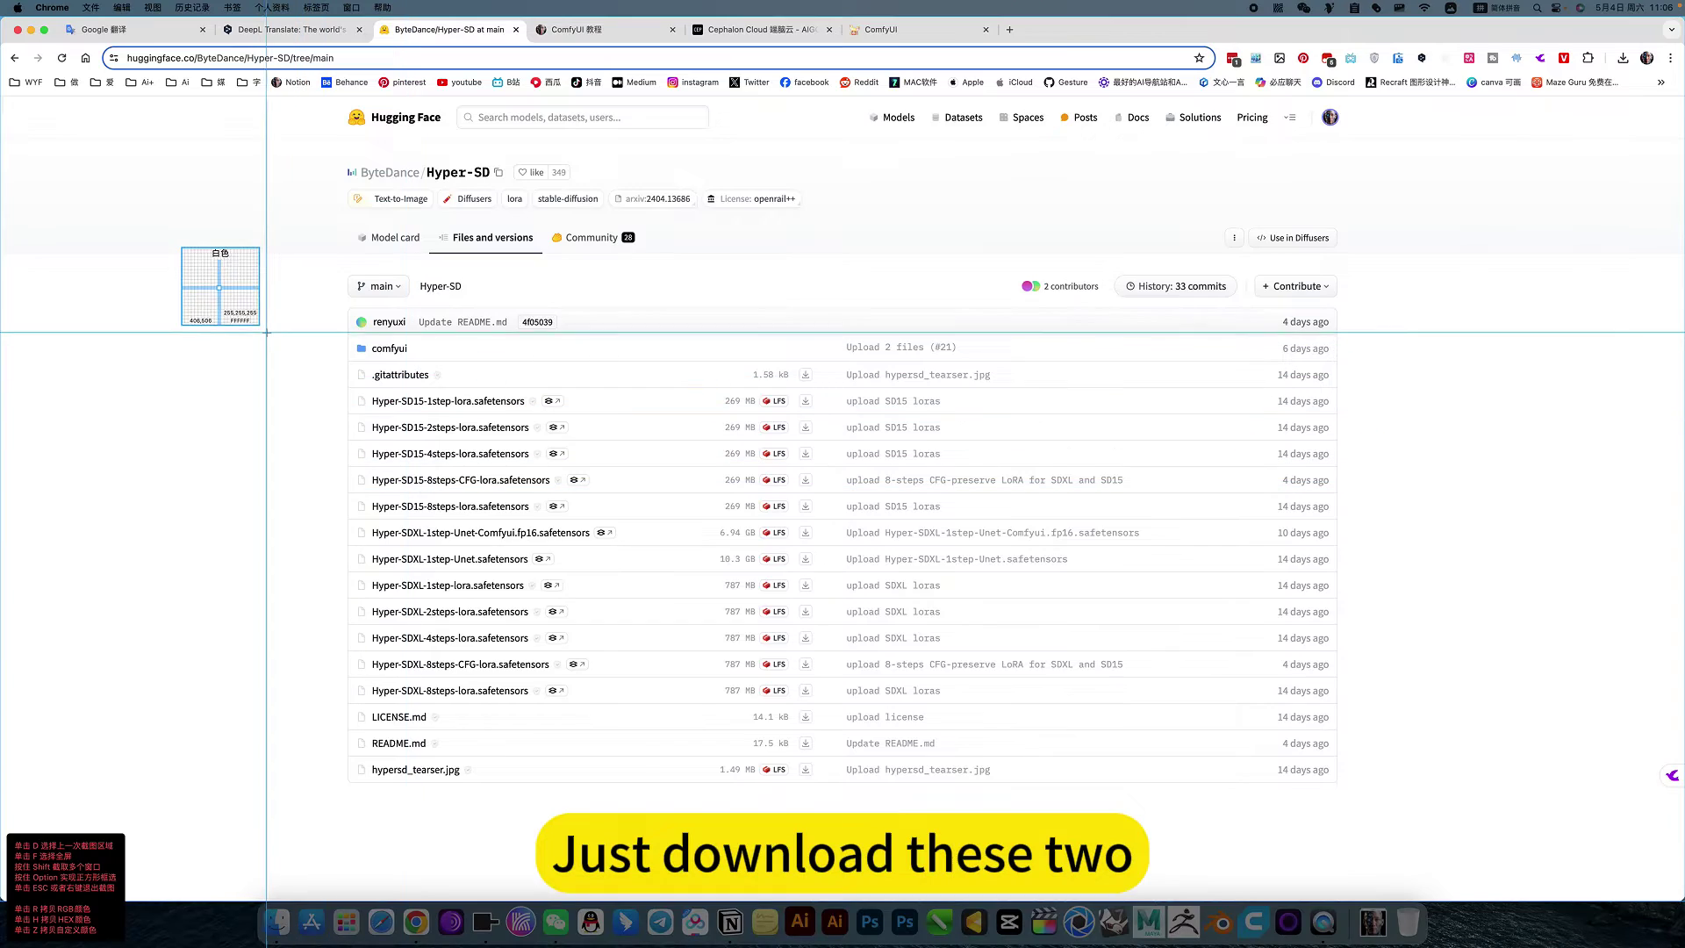
Capture the file list with red boxes around Hyper-SD15-8steps-lora and Hyper-SDXL-8steps-lora
{"action": "mouse_move", "coordinate": [267, 332]}
{"action": "left_mouse_down"}
{"action": "mouse_move", "coordinate": [842, 816]}
{"action": "mouse_move", "coordinate": [815, 816]}
{"action": "left_mouse_up"}
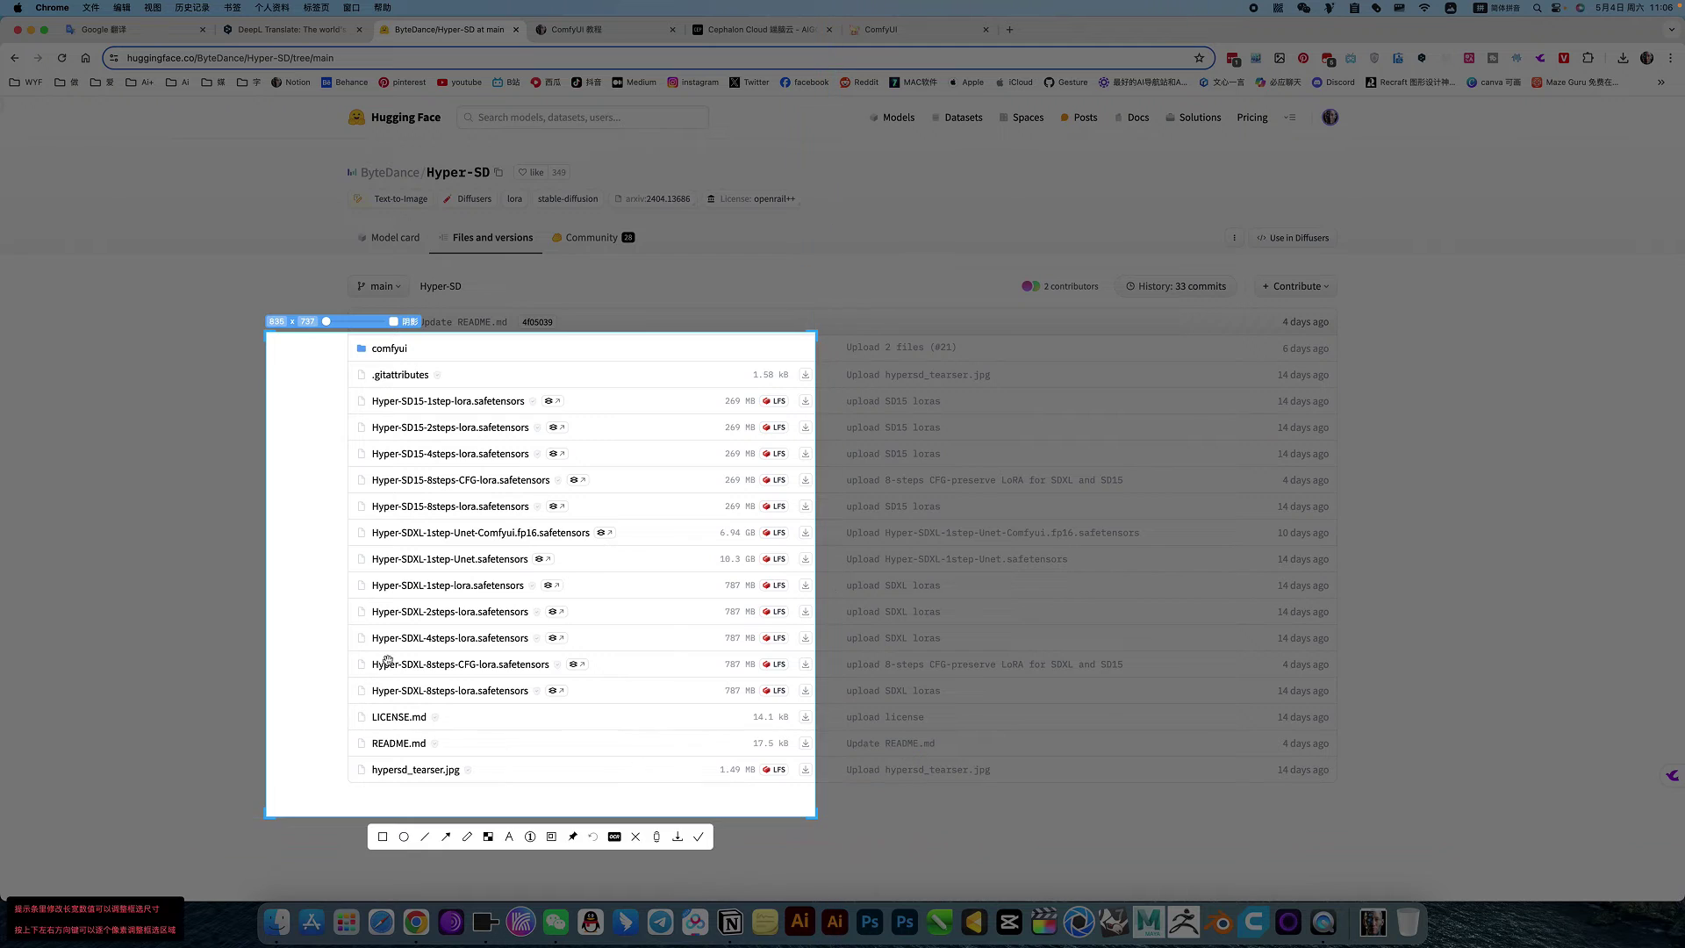
{"action": "left_click", "coordinate": [382, 837]}
{"action": "left_click_drag", "start_coordinate": [346, 496], "coordinate": [587, 517]}
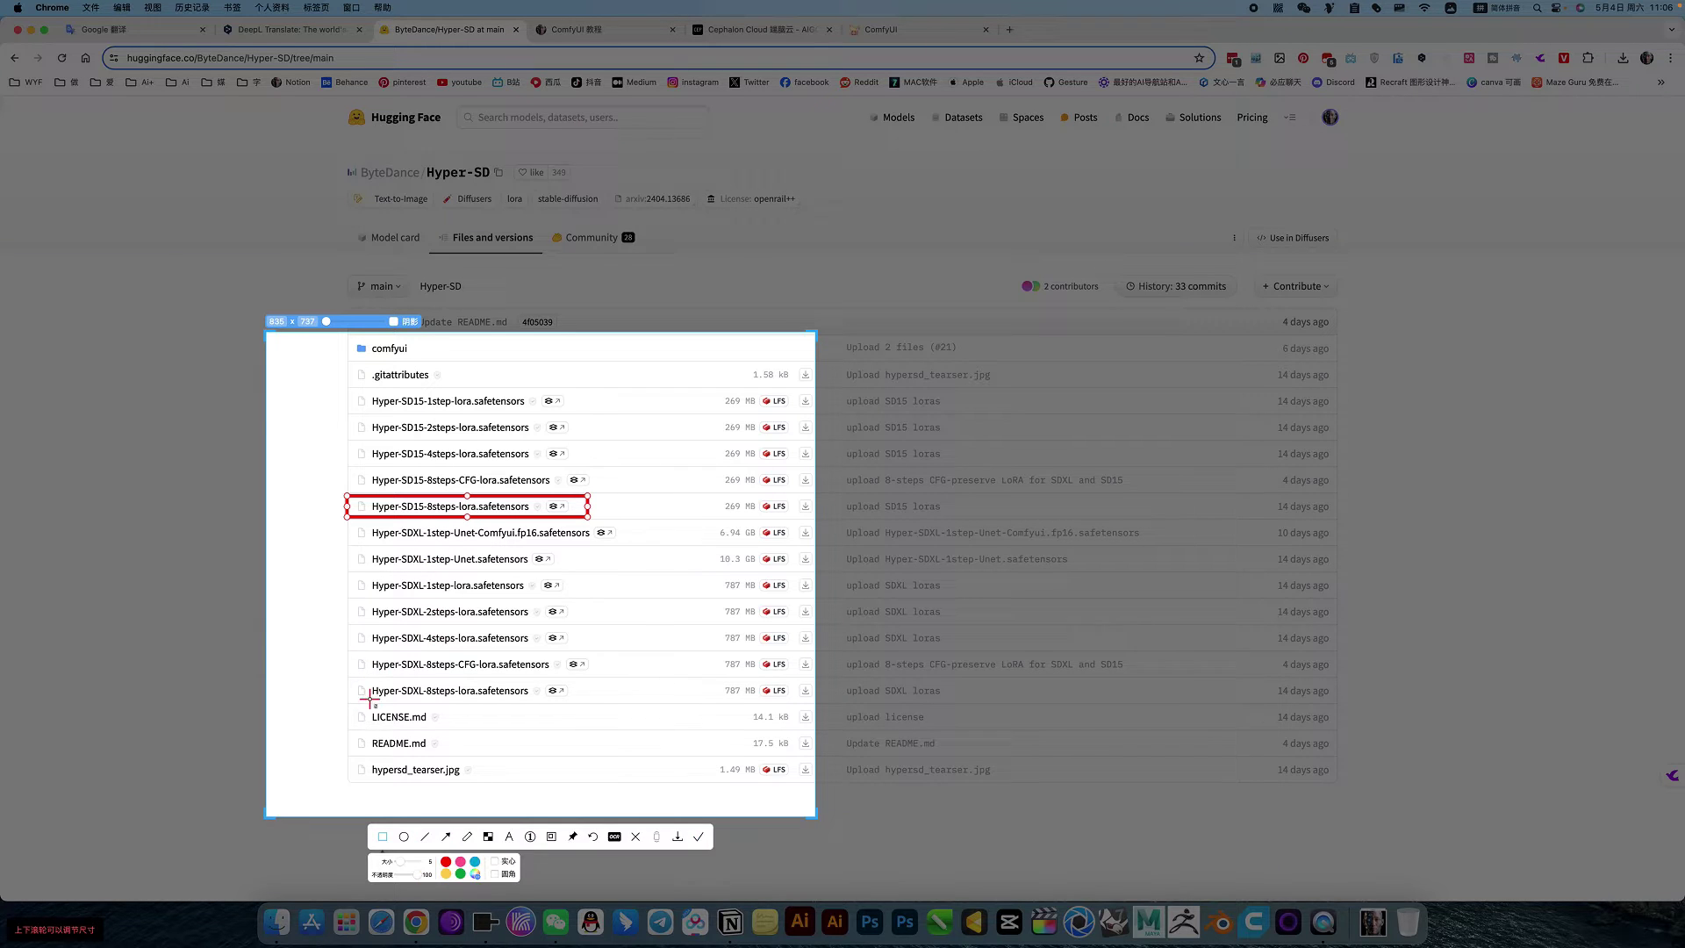
{"action": "left_click_drag", "start_coordinate": [352, 677], "coordinate": [597, 702]}
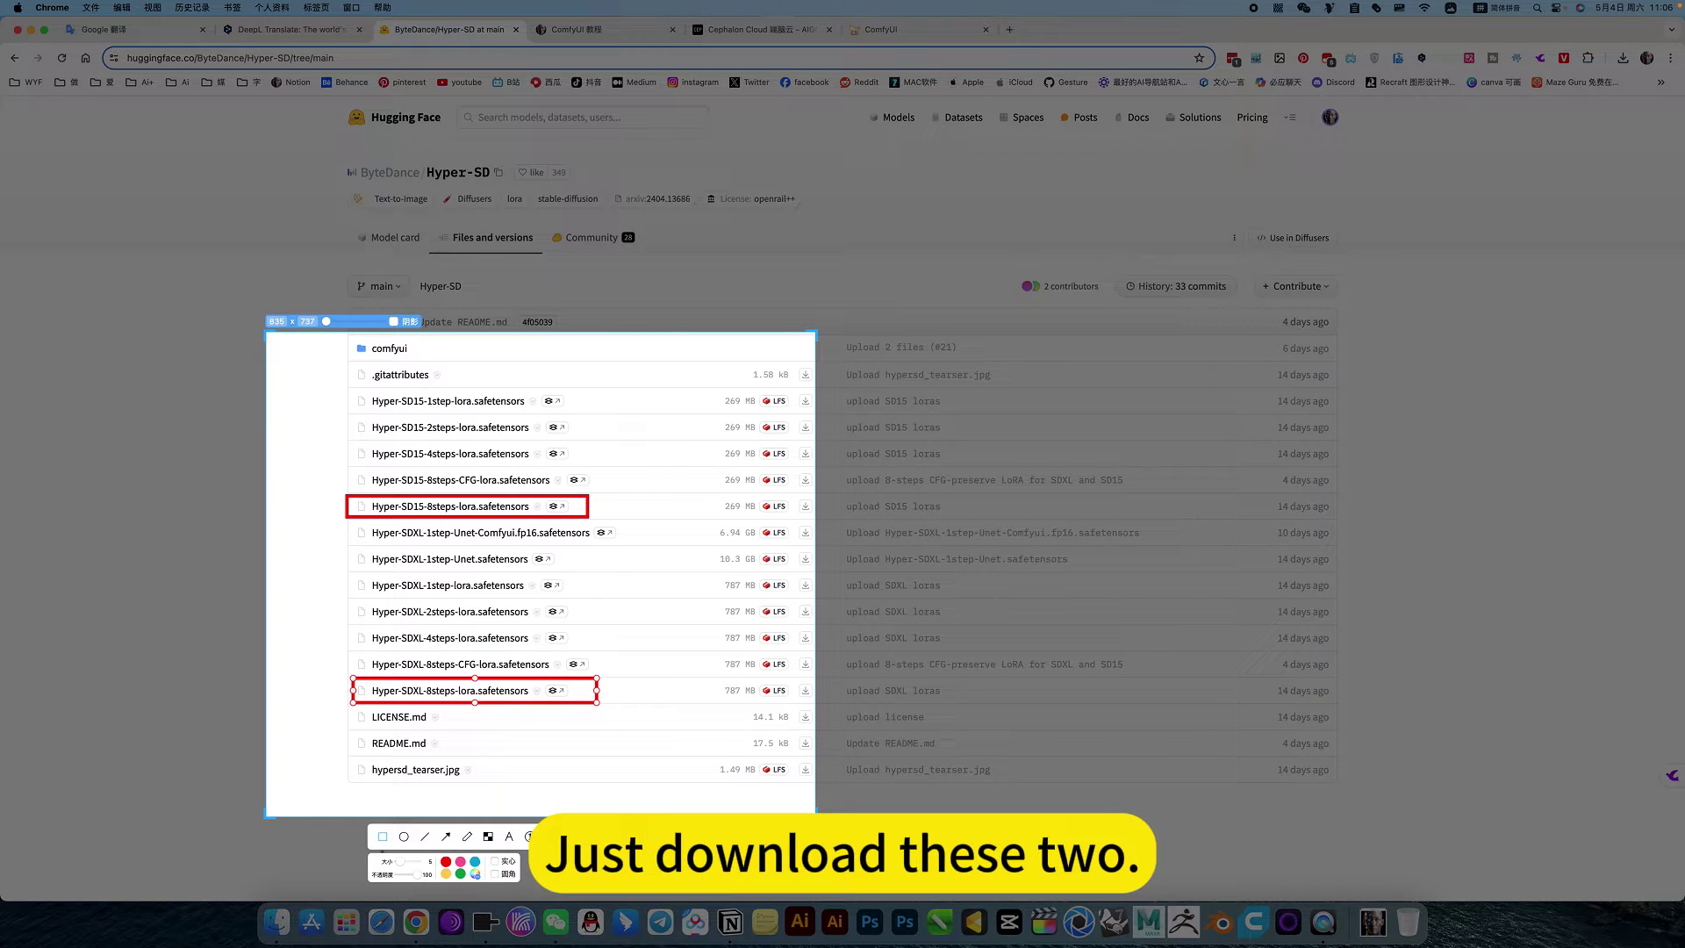
{"action": "key", "text": "Escape"}
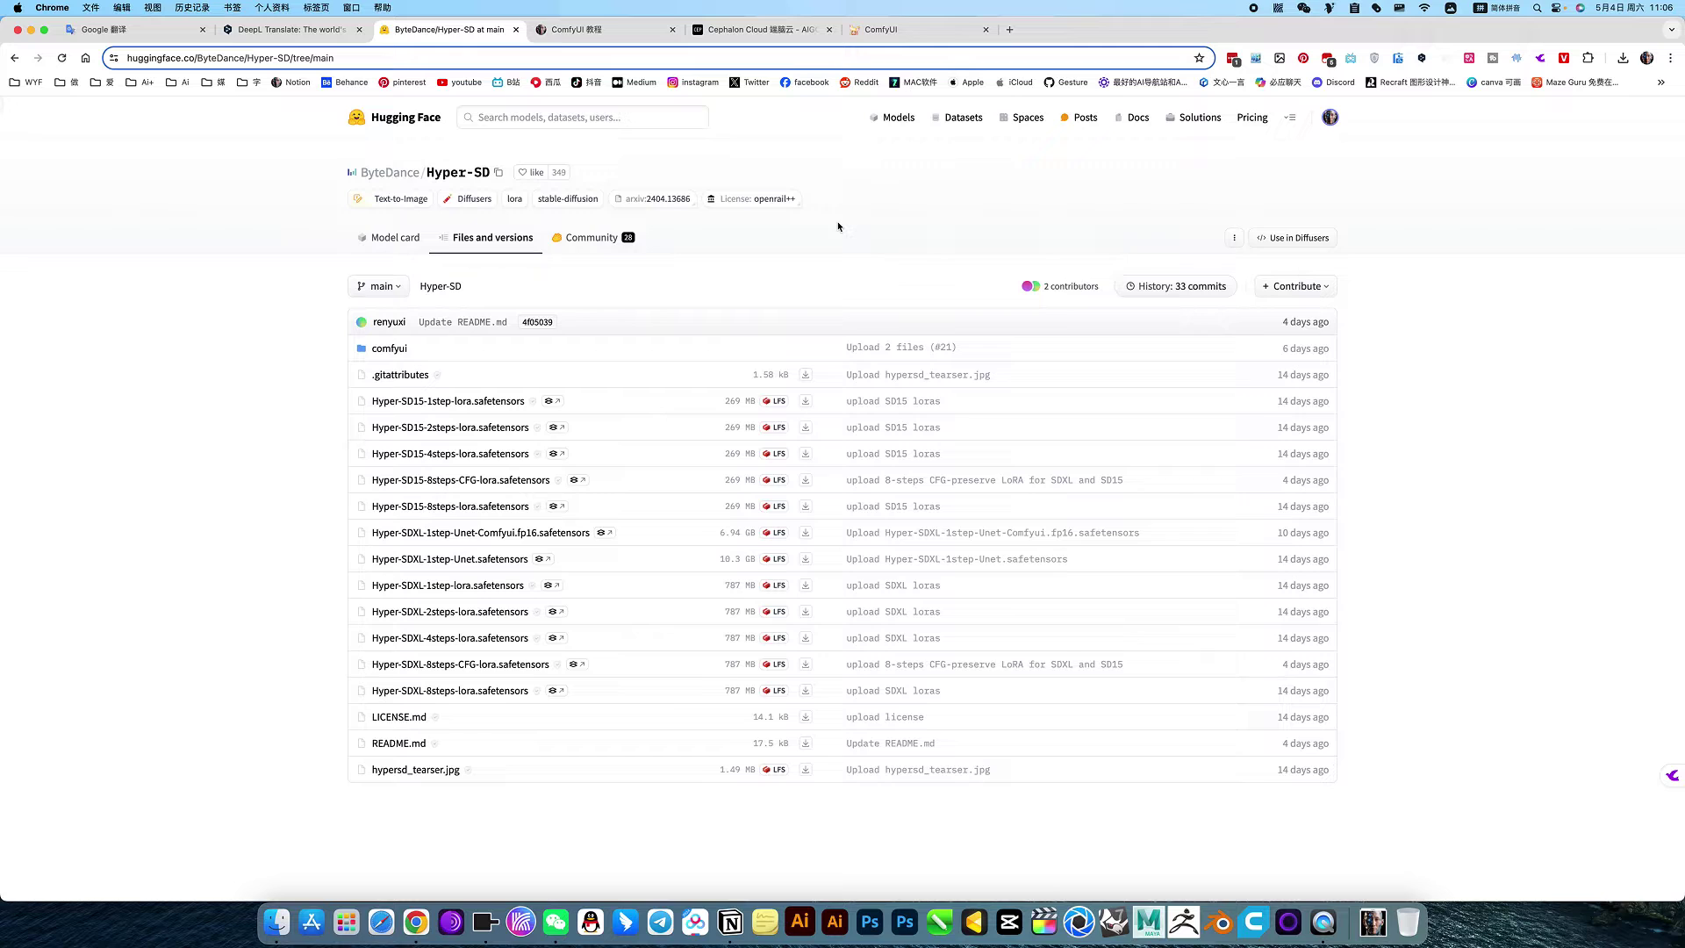
Review the Notion 'ComfyUI 教程' download settings and SD1.5/SD XL sections, then view Cephalon Cloud
{"action": "left_click", "coordinate": [614, 29]}
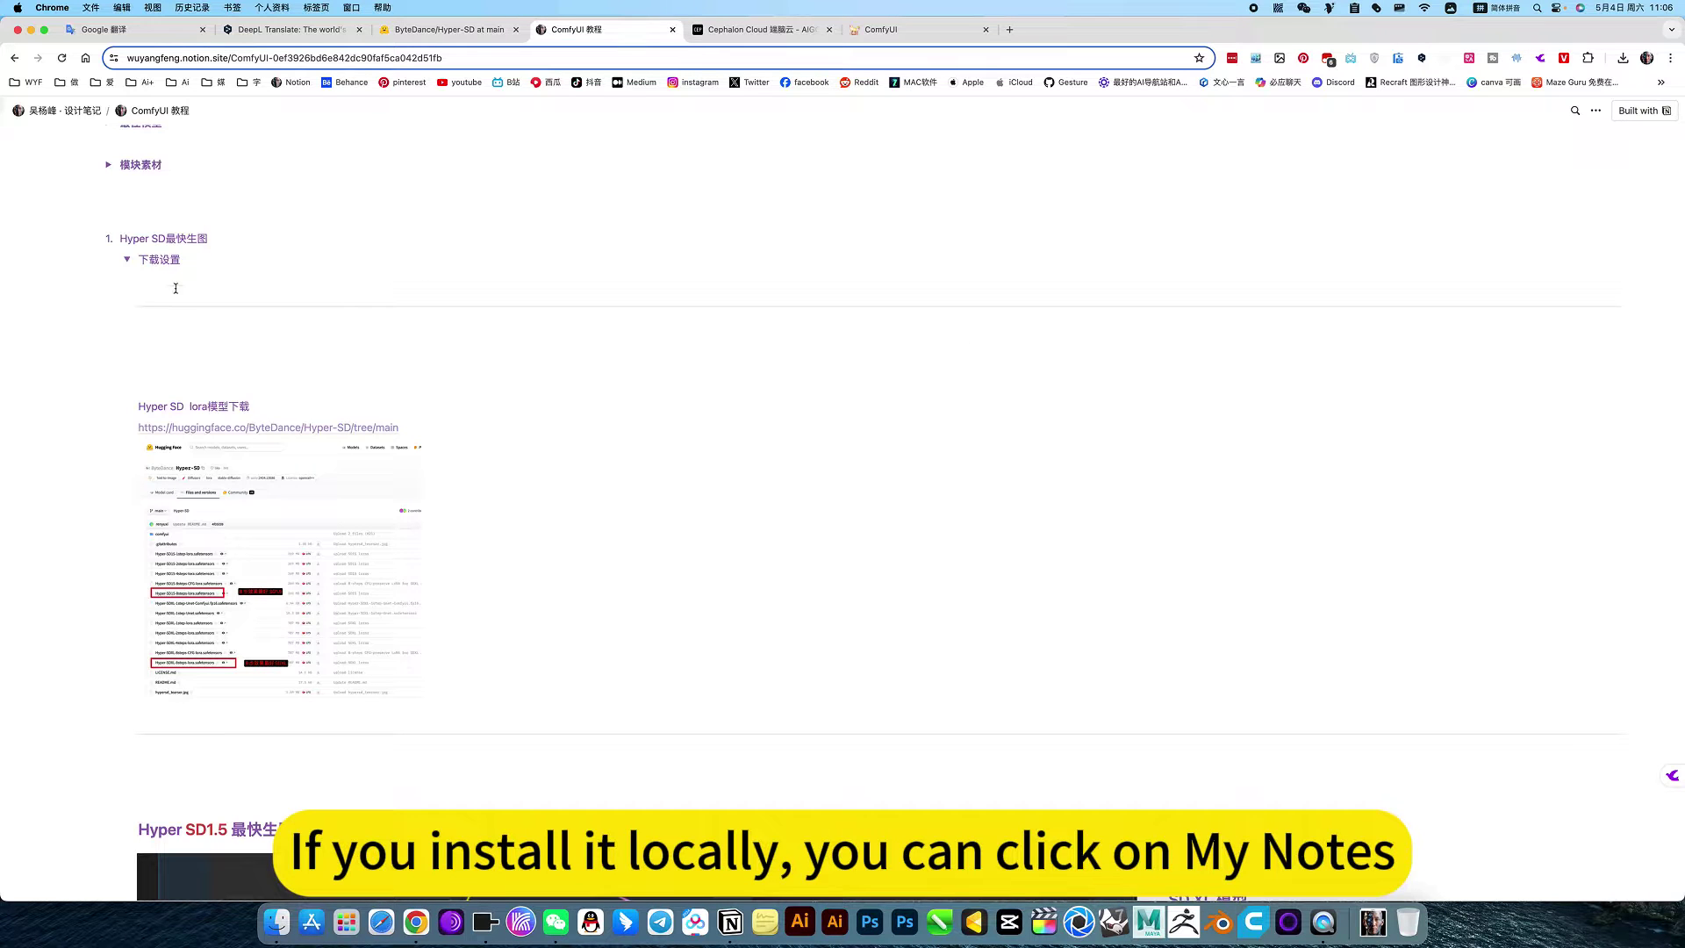
{"action": "scroll", "coordinate": [175, 288], "scroll_direction": "up", "scroll_amount": 2}
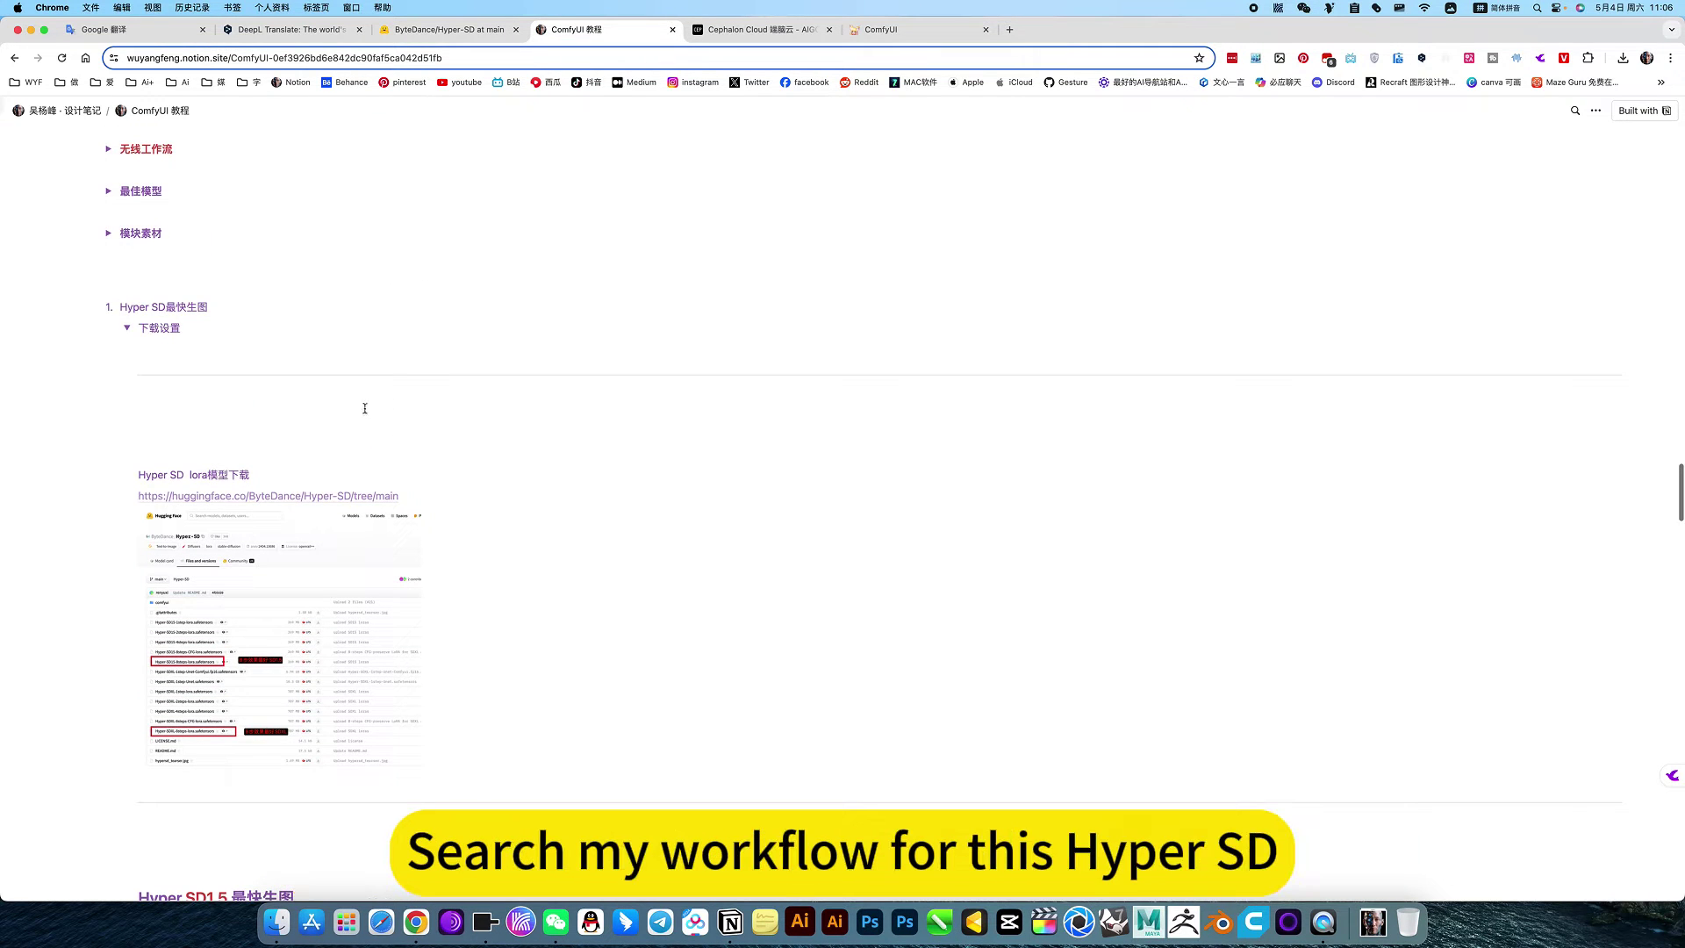
{"action": "left_click", "coordinate": [126, 329]}
{"action": "left_click", "coordinate": [125, 327]}
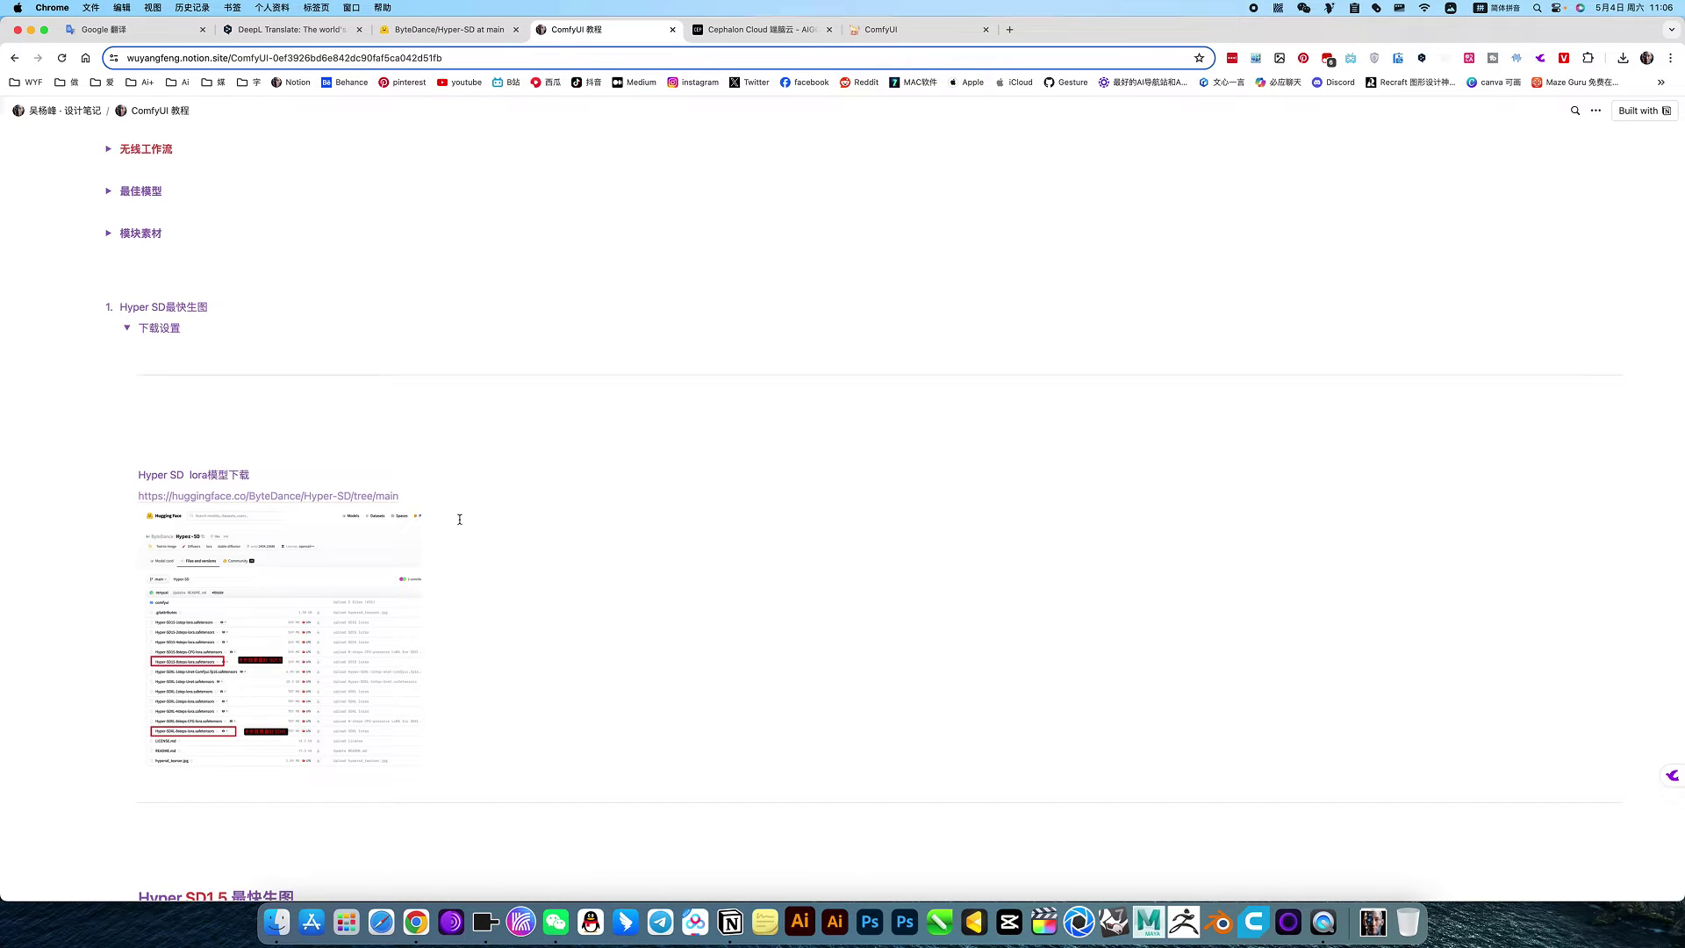
{"action": "scroll", "coordinate": [459, 519], "scroll_direction": "down", "scroll_amount": 5}
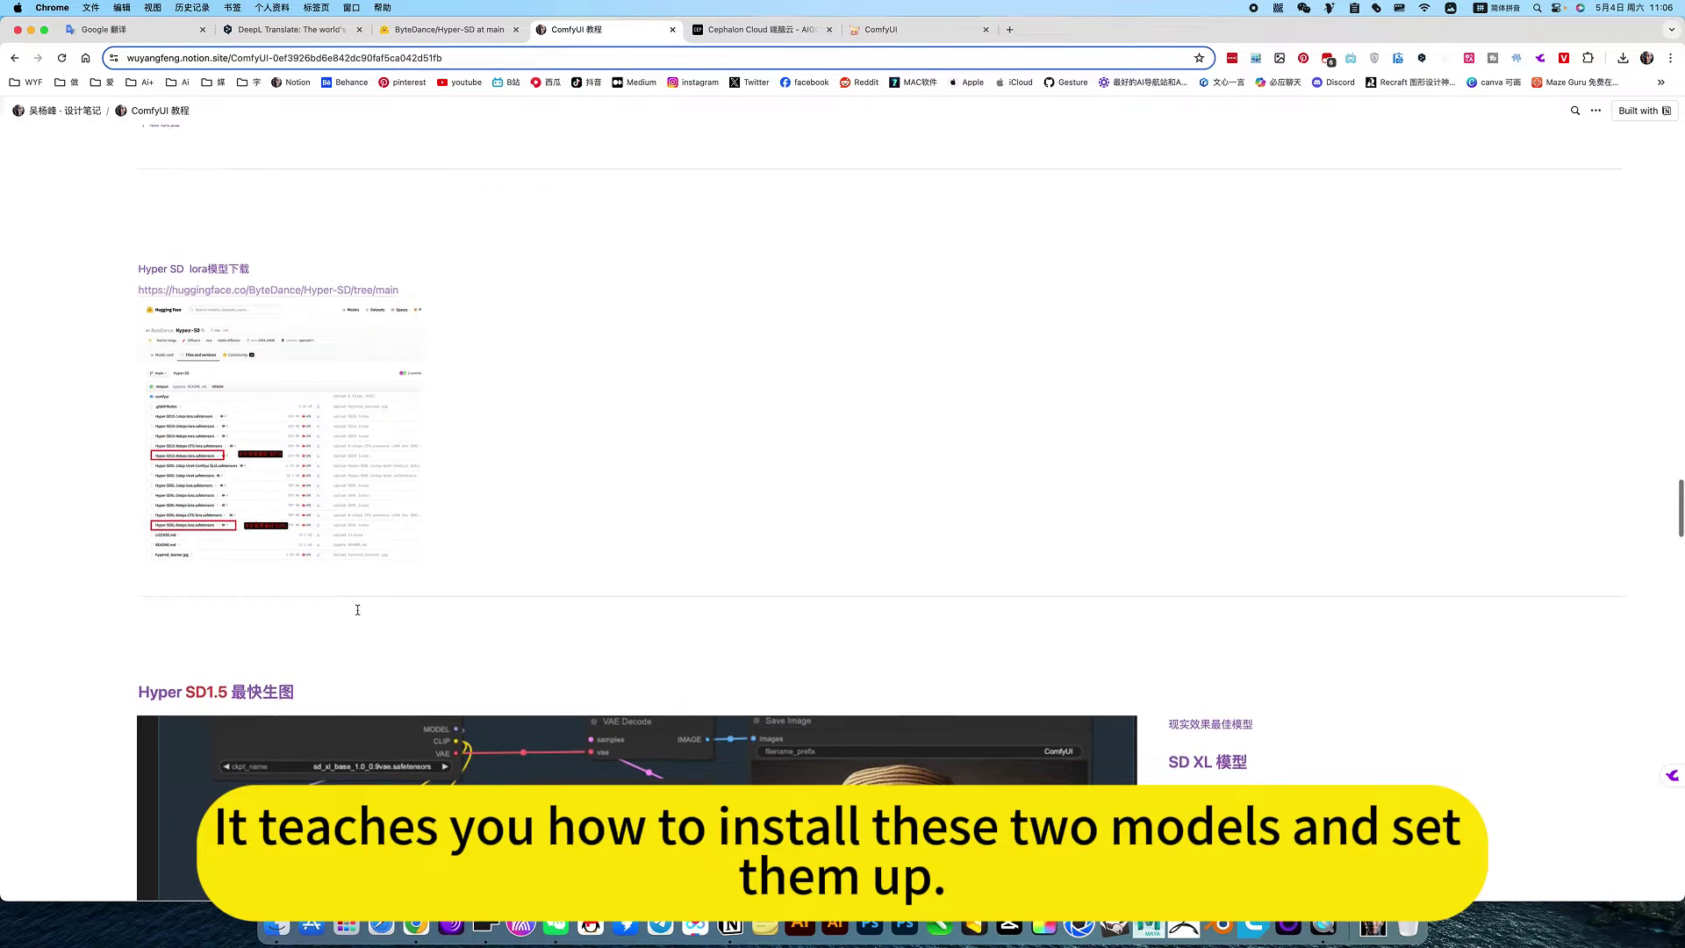
{"action": "scroll", "coordinate": [357, 609], "scroll_direction": "down", "scroll_amount": 5}
{"action": "scroll", "coordinate": [380, 614], "scroll_direction": "down", "scroll_amount": 5}
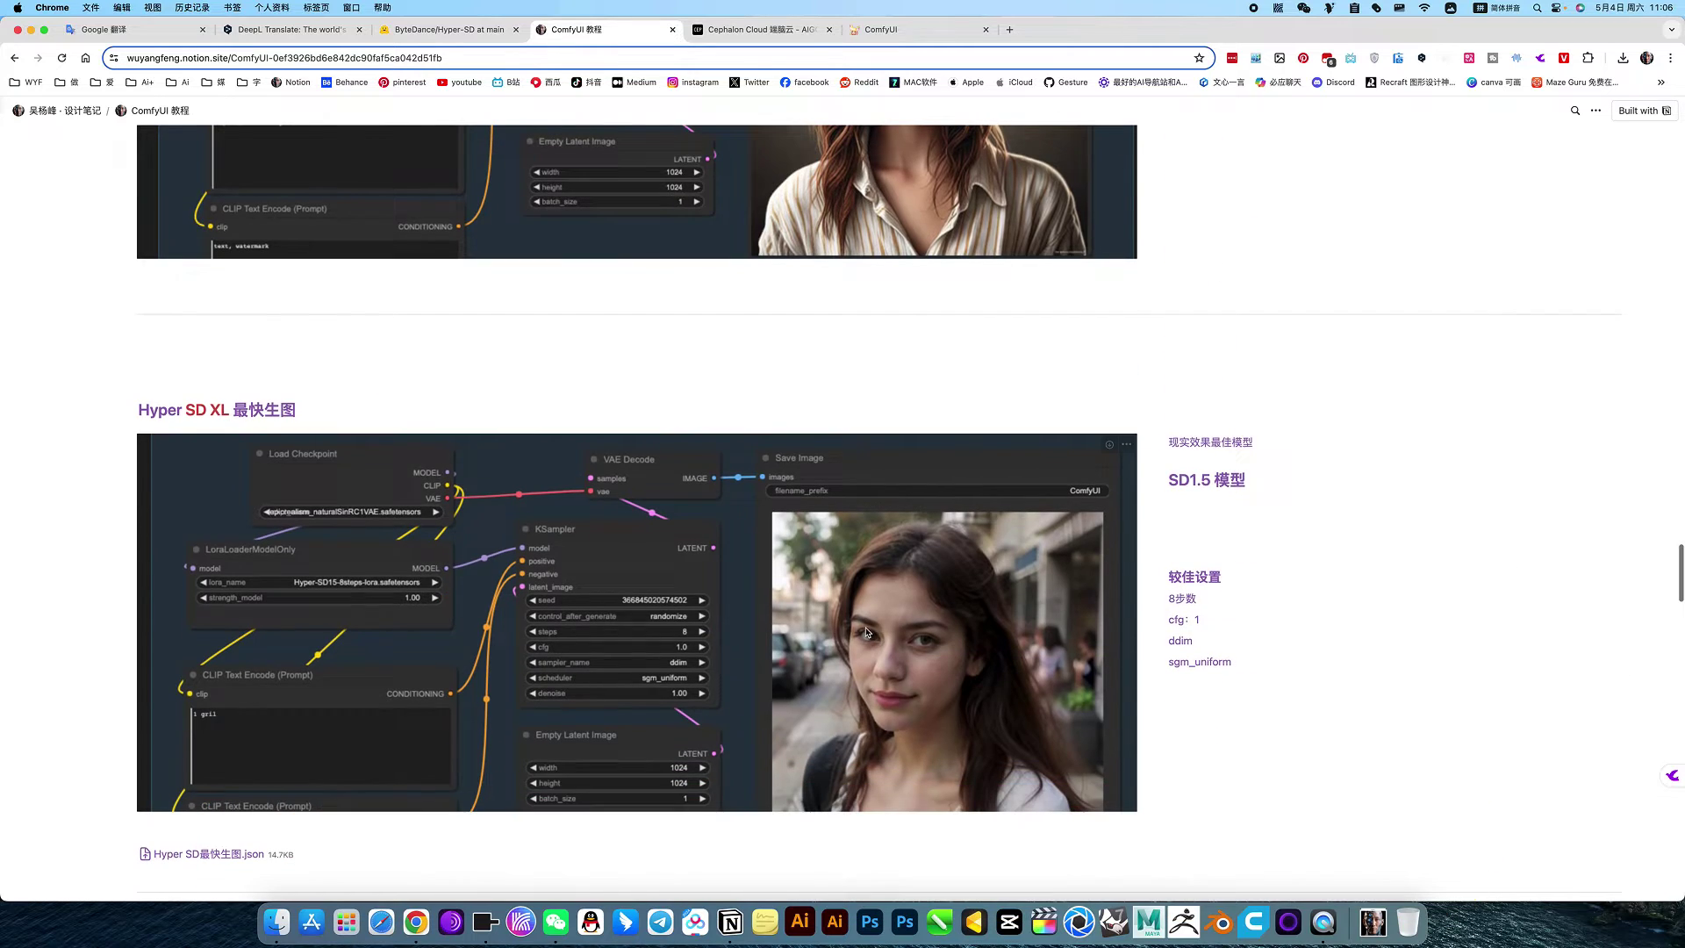
{"action": "scroll", "coordinate": [383, 597], "scroll_direction": "up", "scroll_amount": 10}
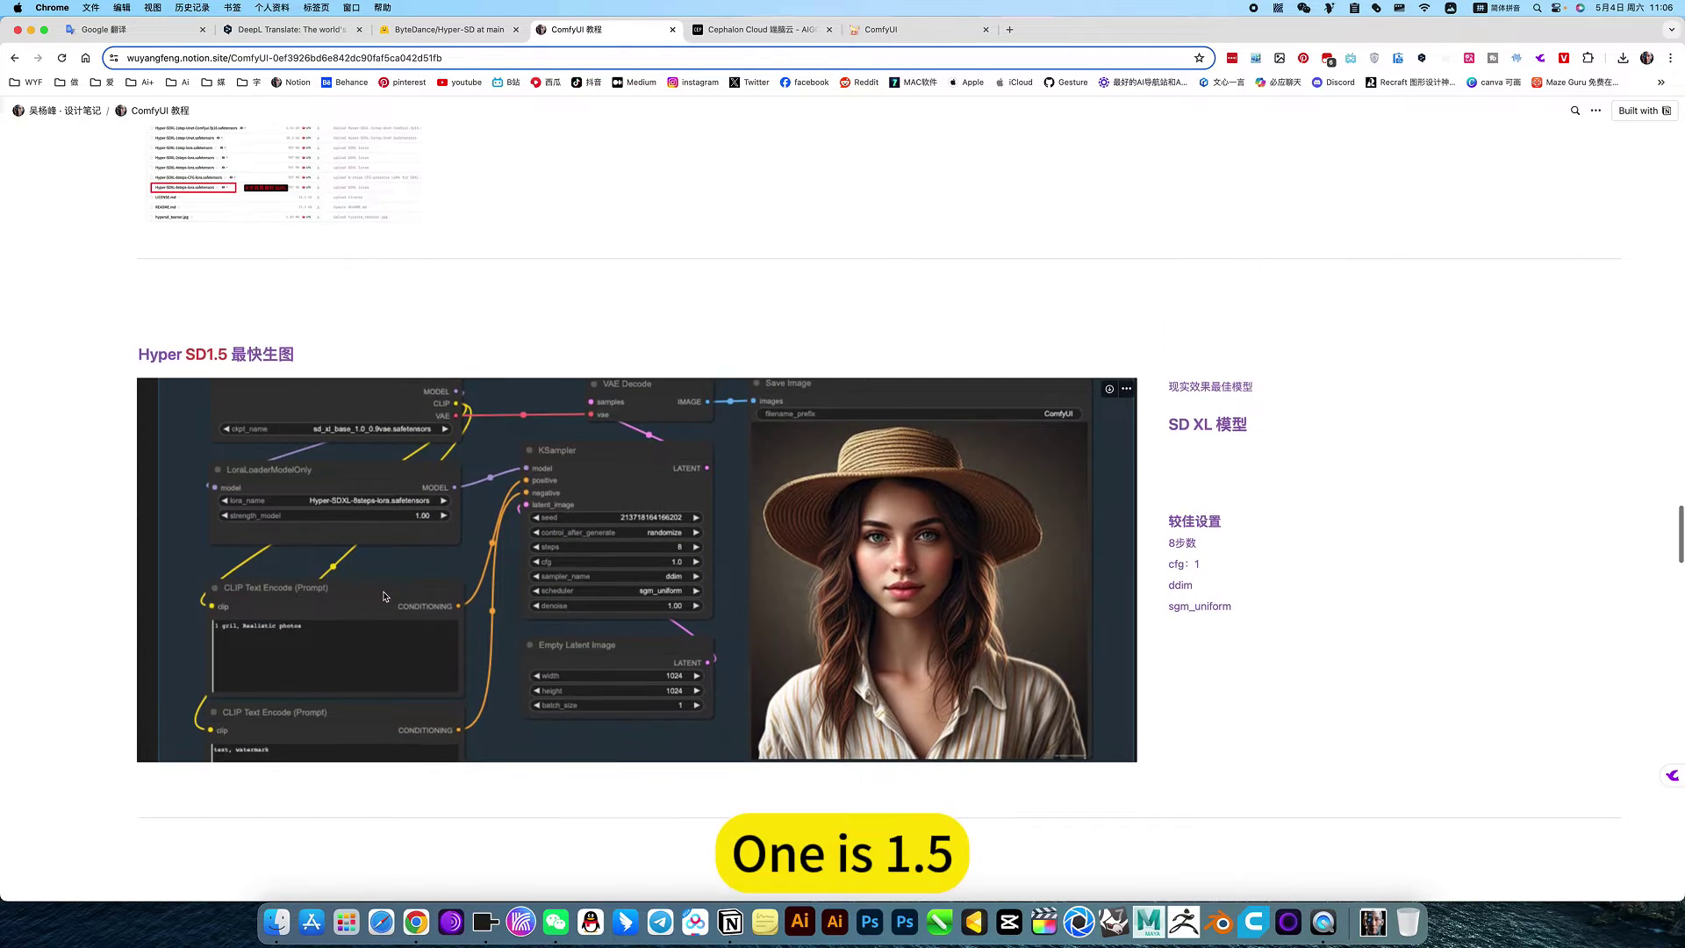
{"action": "scroll", "coordinate": [383, 596], "scroll_direction": "down", "scroll_amount": 5}
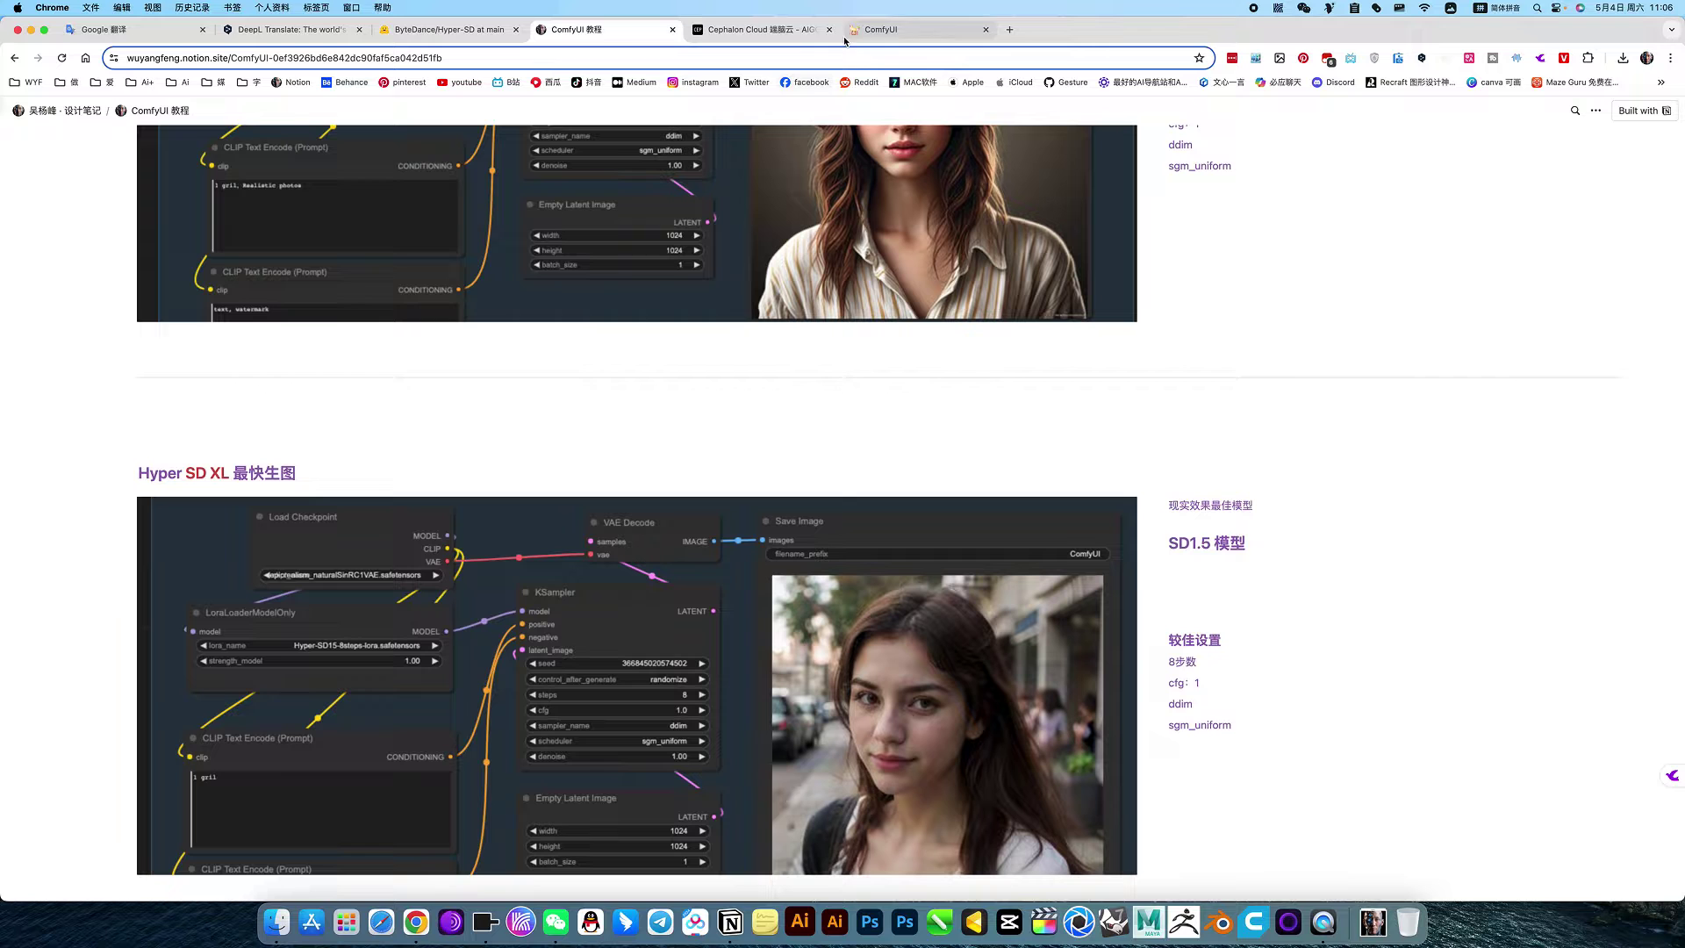
{"action": "left_click", "coordinate": [783, 33]}
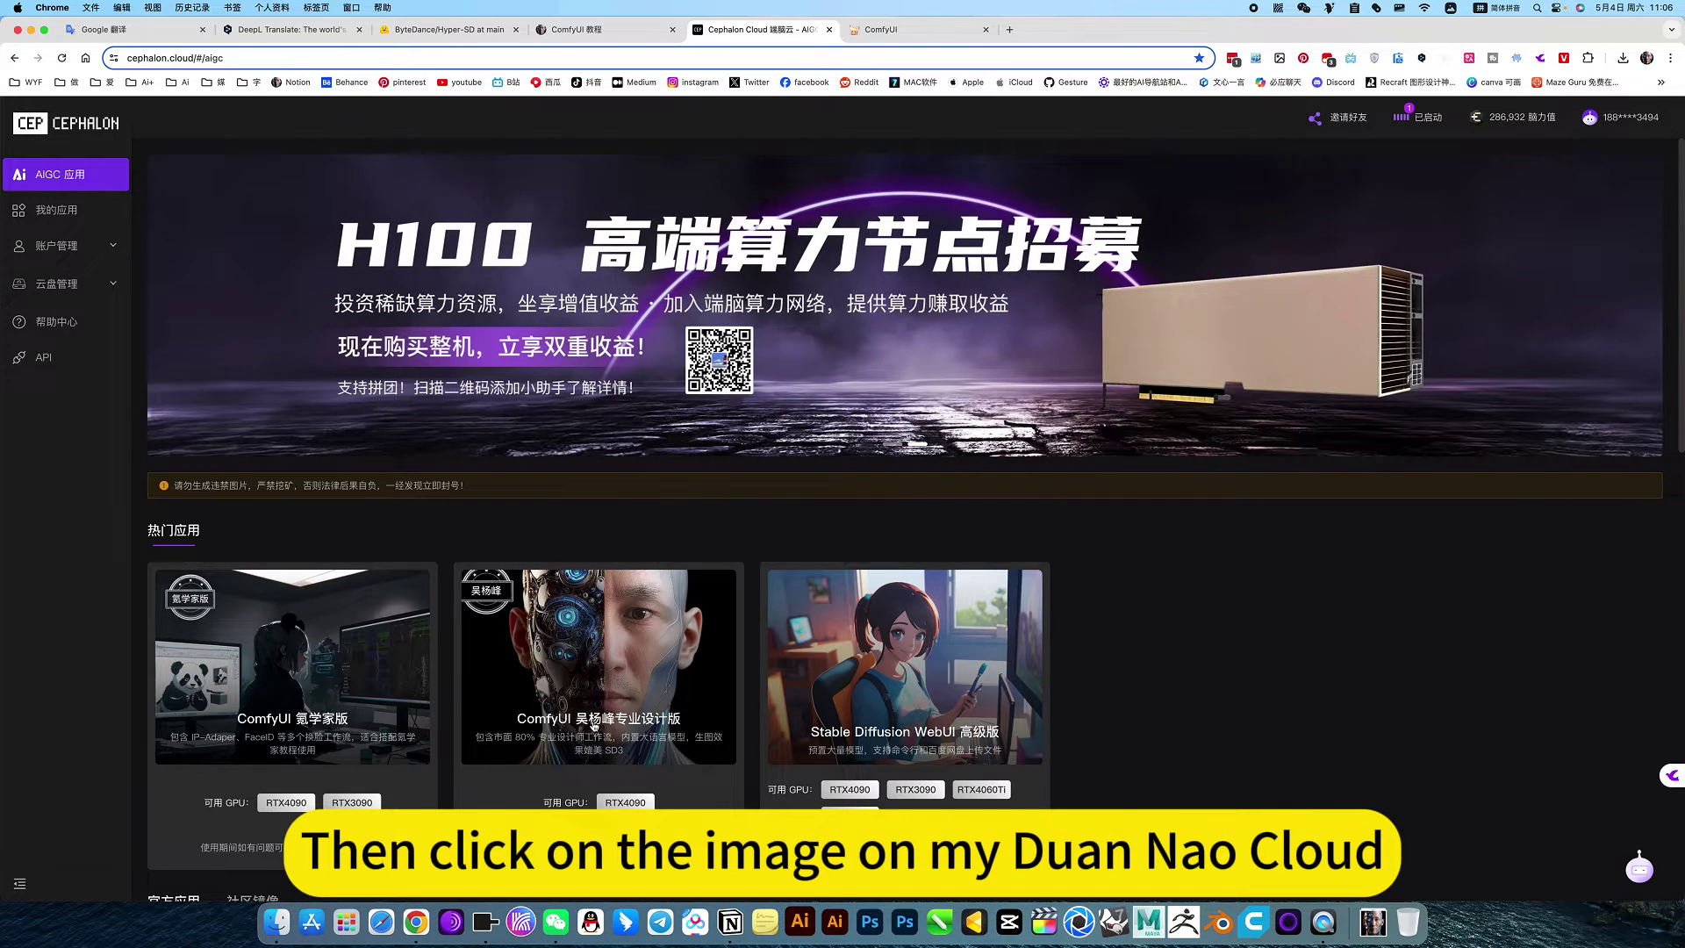
Frame the SD1.5 group above the SD XL group and open the Workspace sidebar
{"action": "left_click", "coordinate": [904, 29]}
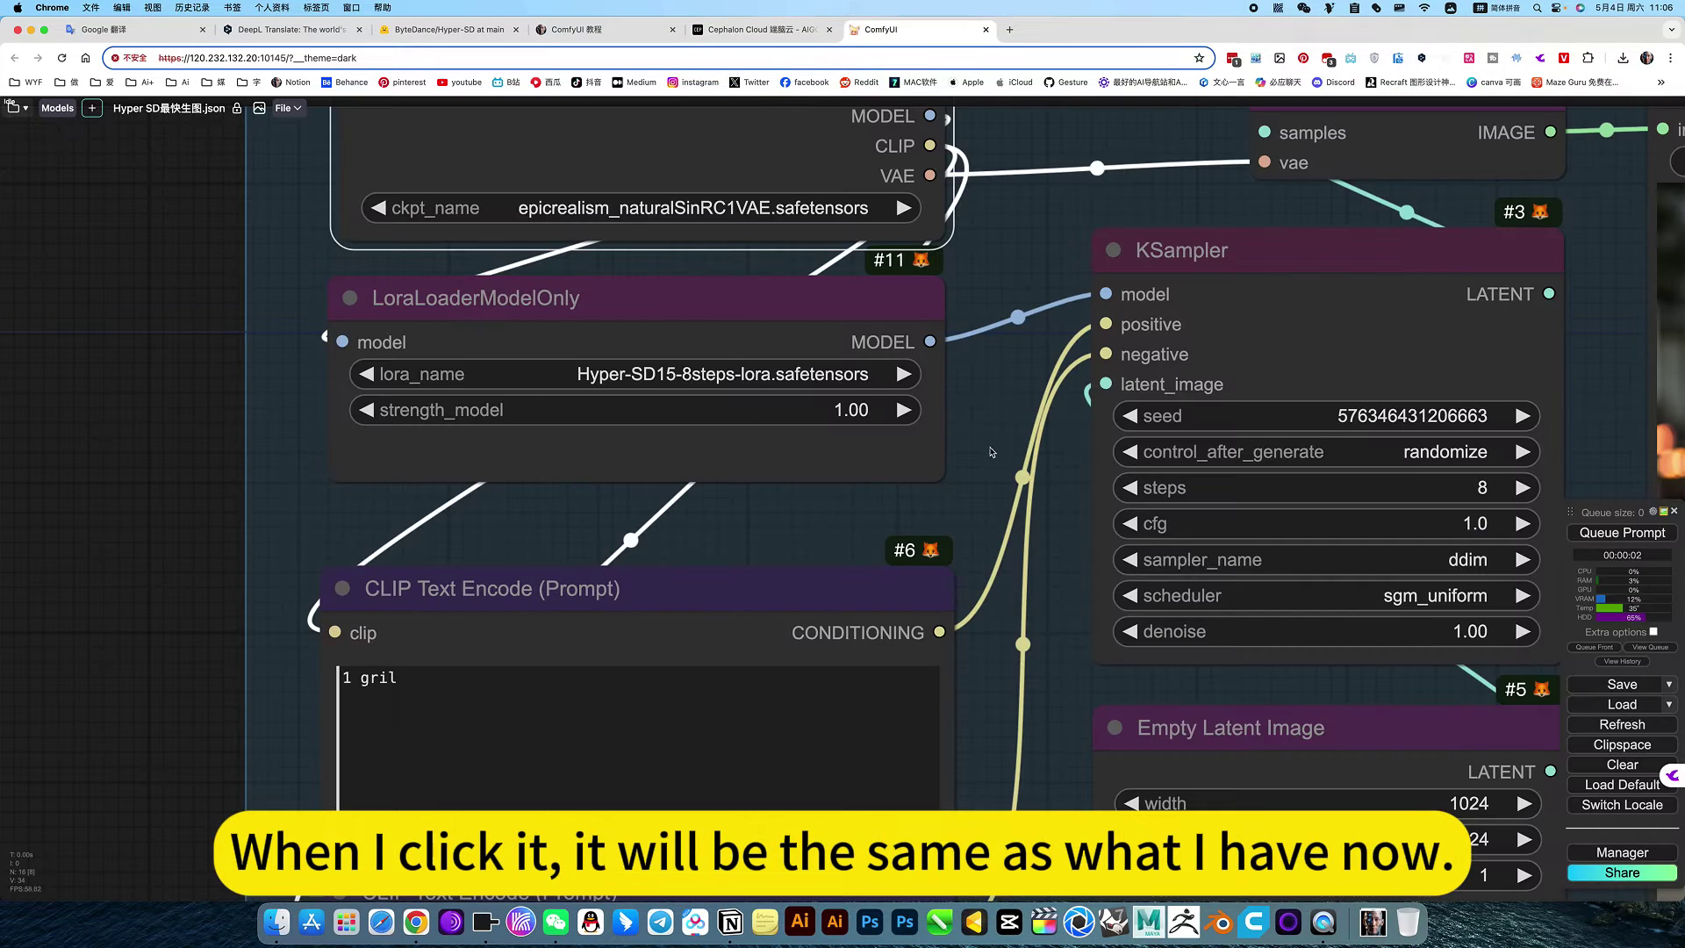
{"action": "scroll", "coordinate": [918, 456], "scroll_direction": "down", "scroll_amount": 10}
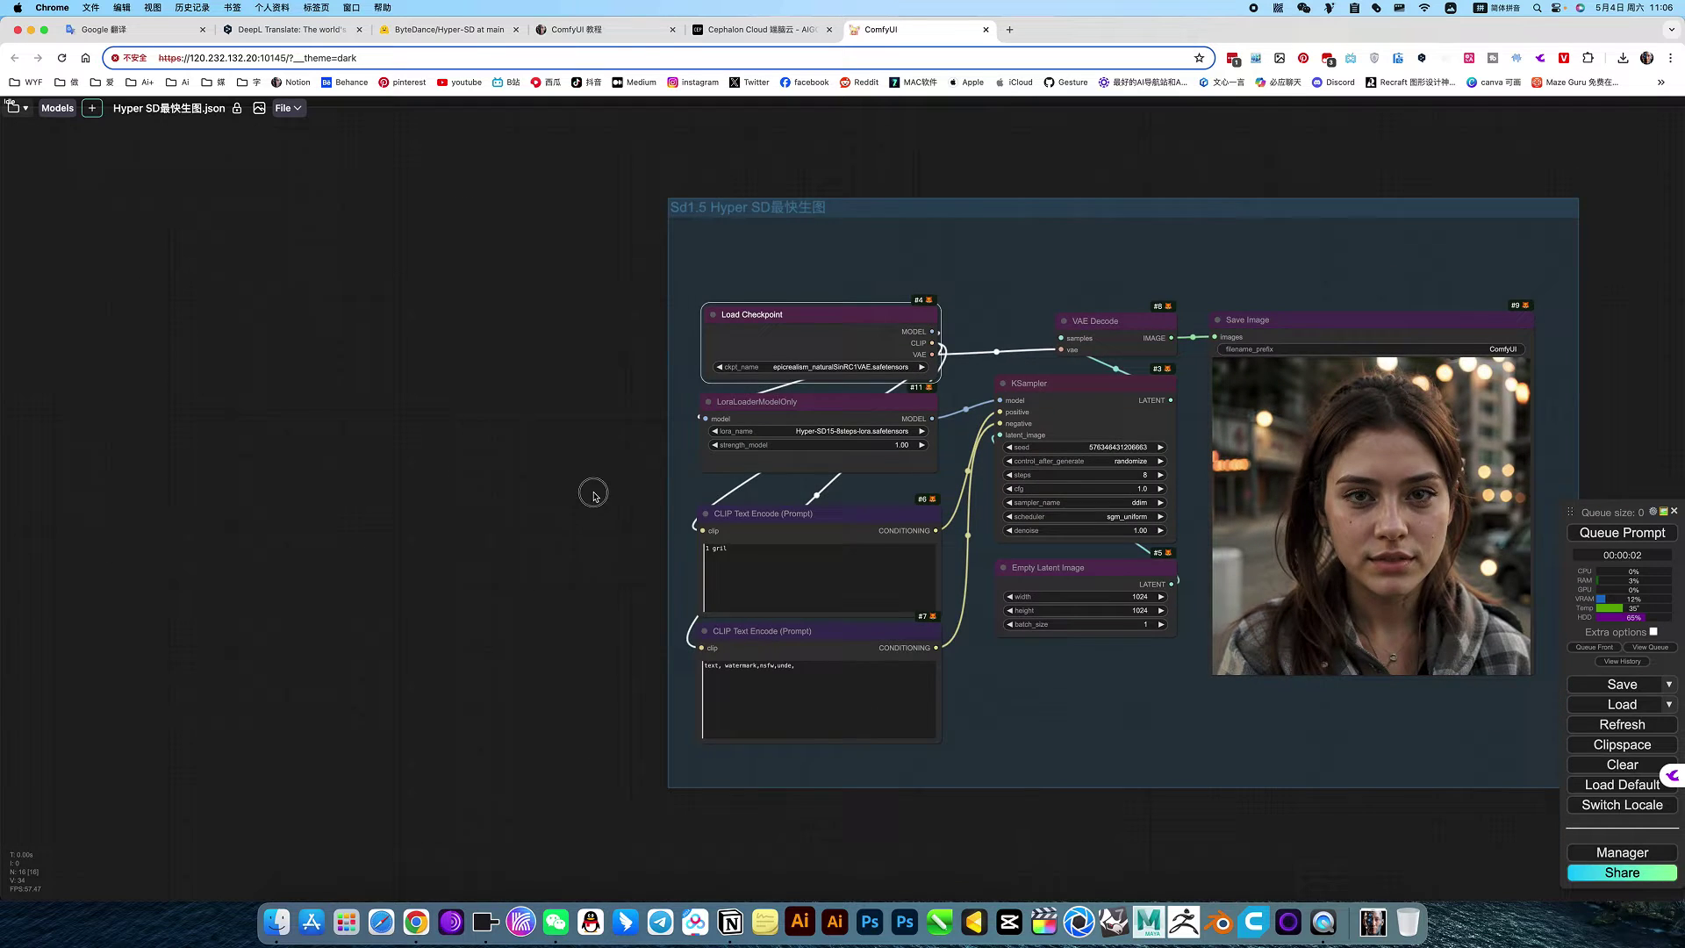
{"action": "scroll", "coordinate": [593, 494], "scroll_direction": "down", "scroll_amount": 5}
{"action": "scroll", "coordinate": [738, 628], "scroll_direction": "down", "scroll_amount": 3}
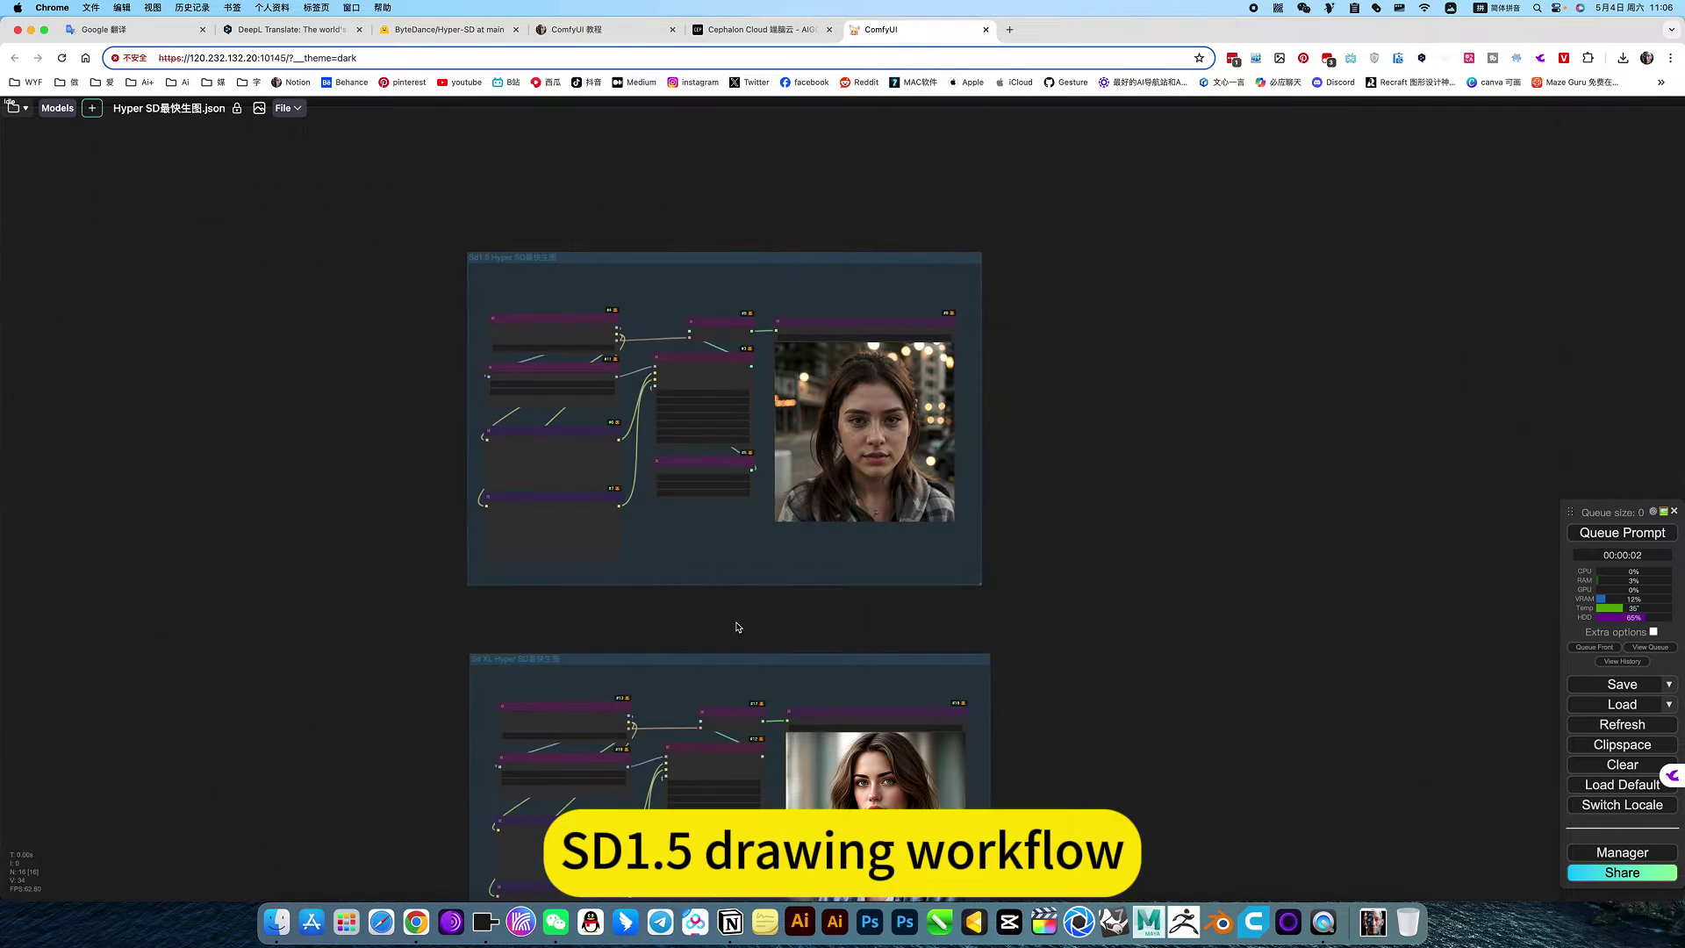
{"action": "left_click_drag", "start_coordinate": [738, 627], "coordinate": [771, 436]}
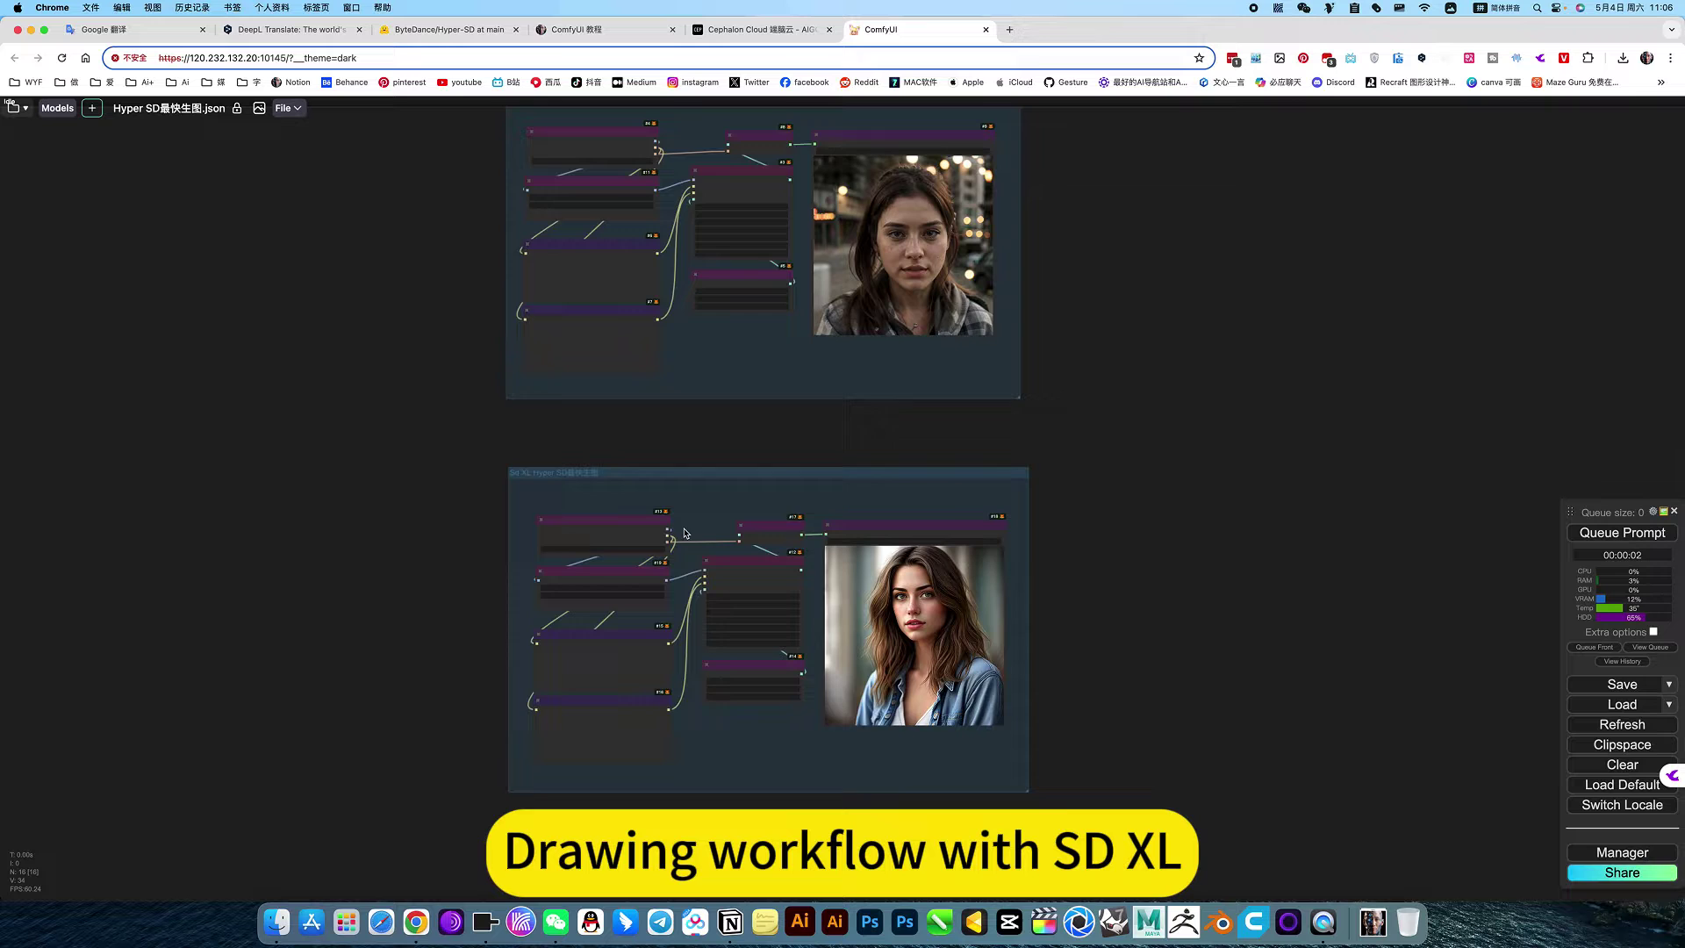
{"action": "scroll", "coordinate": [661, 493], "scroll_direction": "up", "scroll_amount": 5}
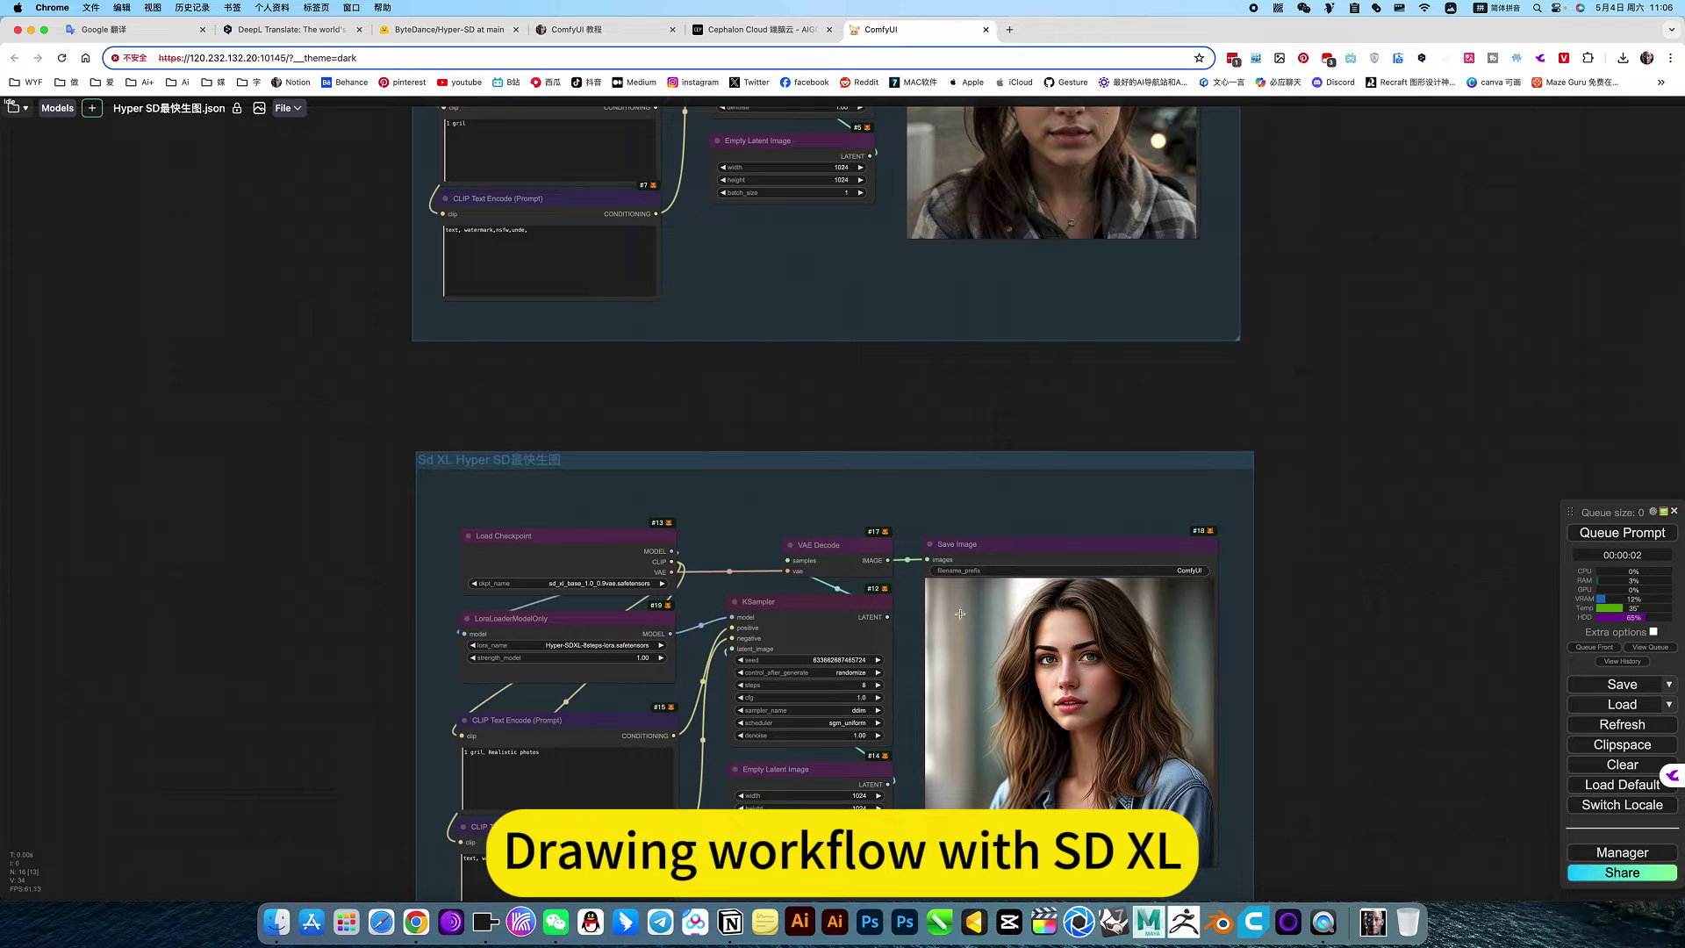
{"action": "left_click_drag", "start_coordinate": [776, 395], "coordinate": [717, 600]}
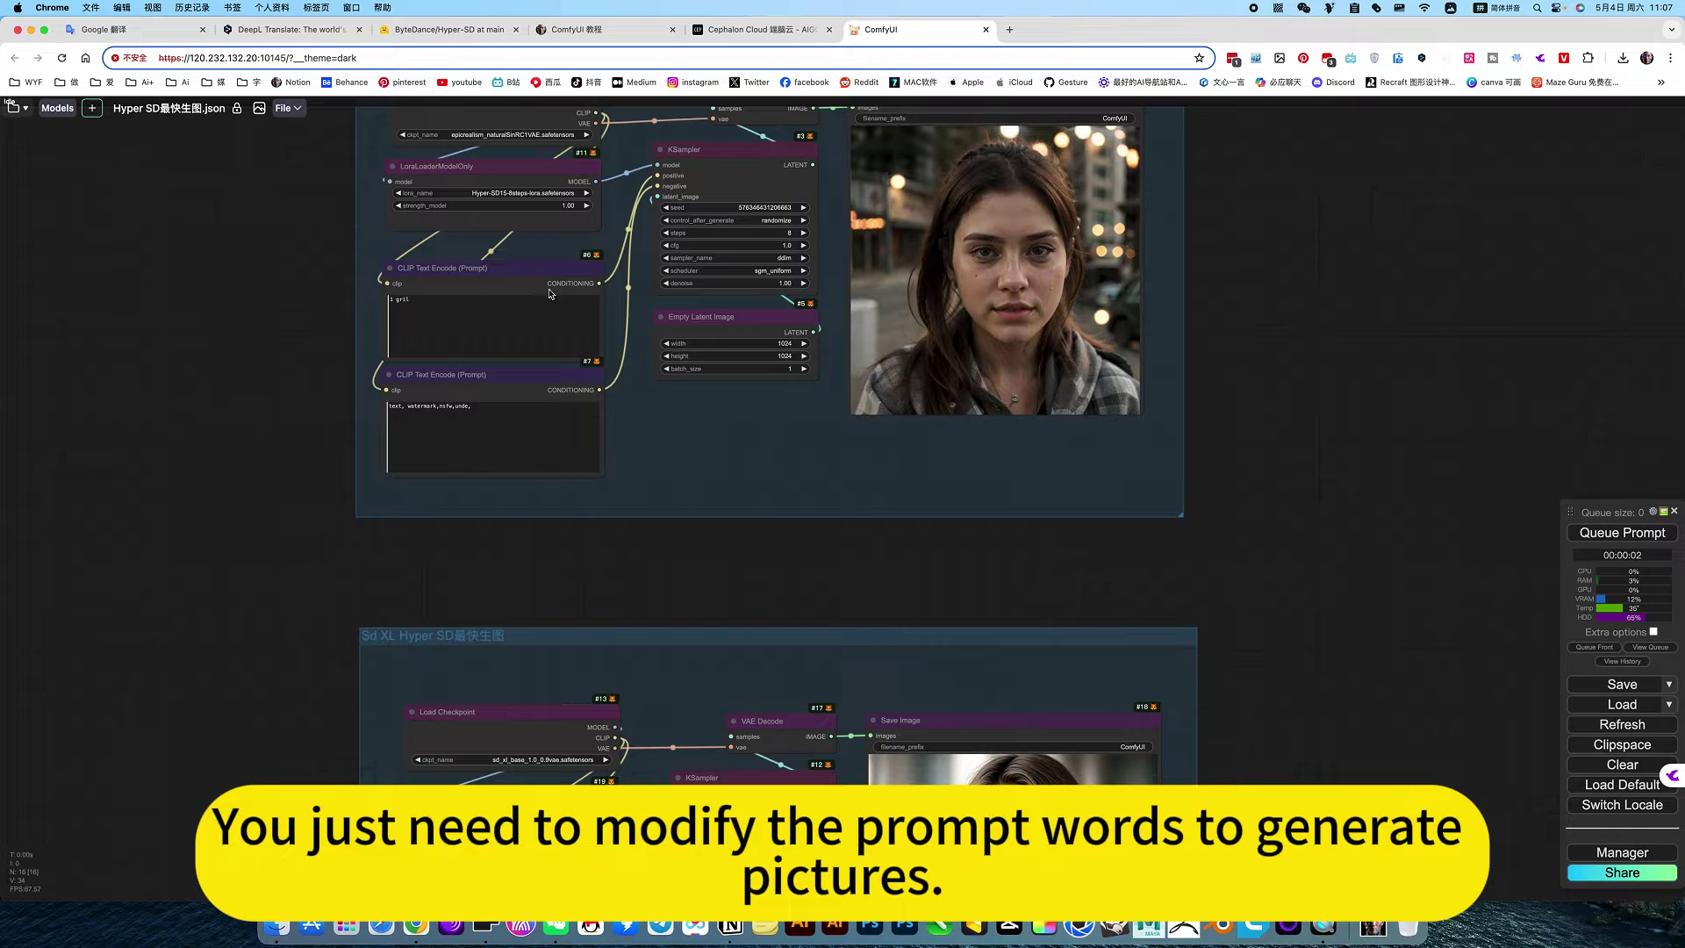
{"action": "left_click", "coordinate": [13, 107]}
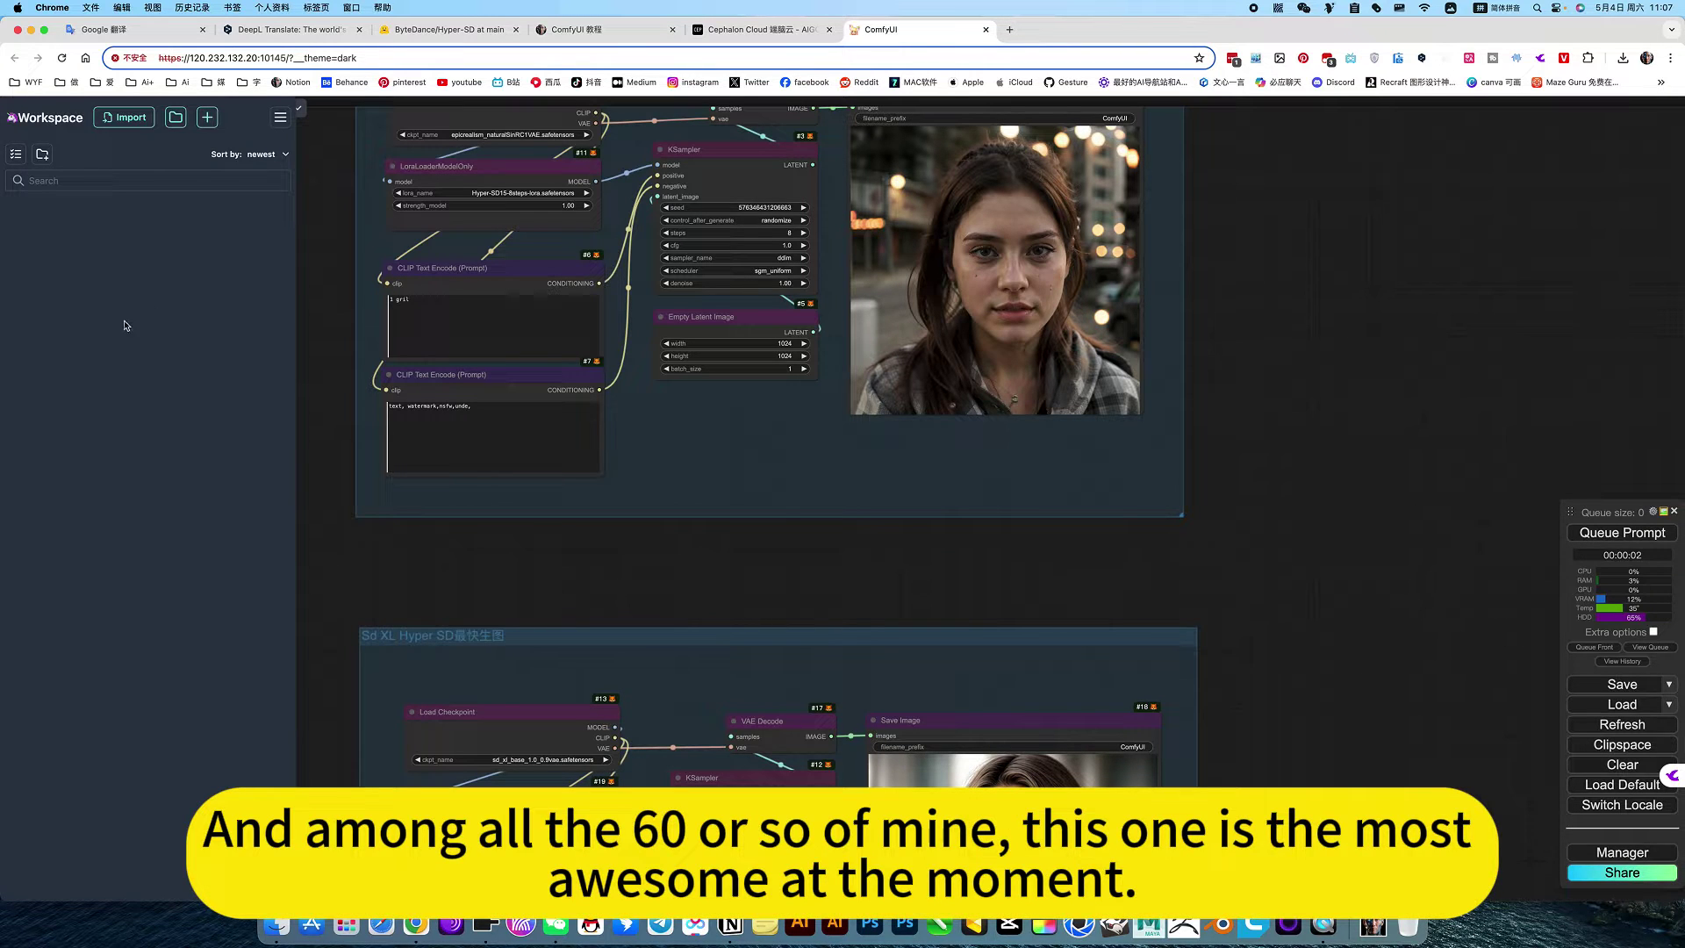
Select Hyper SD最快生图, expand the workflow folder, scroll through all workflows, then collapse it
{"action": "left_click", "coordinate": [85, 243]}
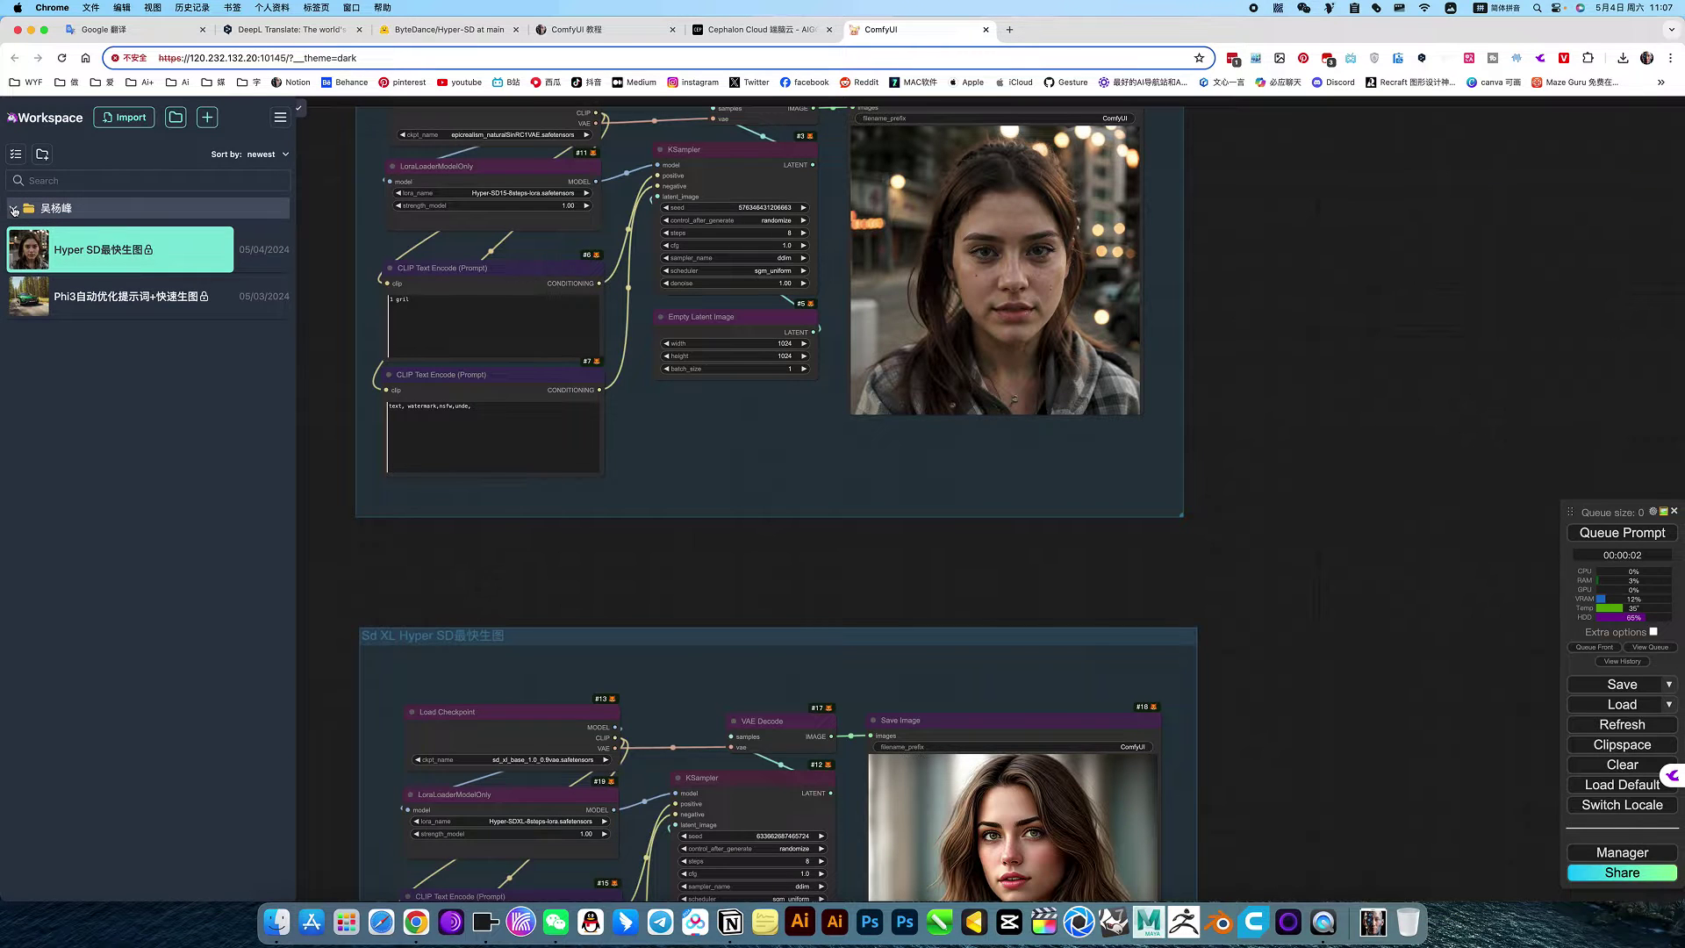
{"action": "left_click", "coordinate": [13, 210]}
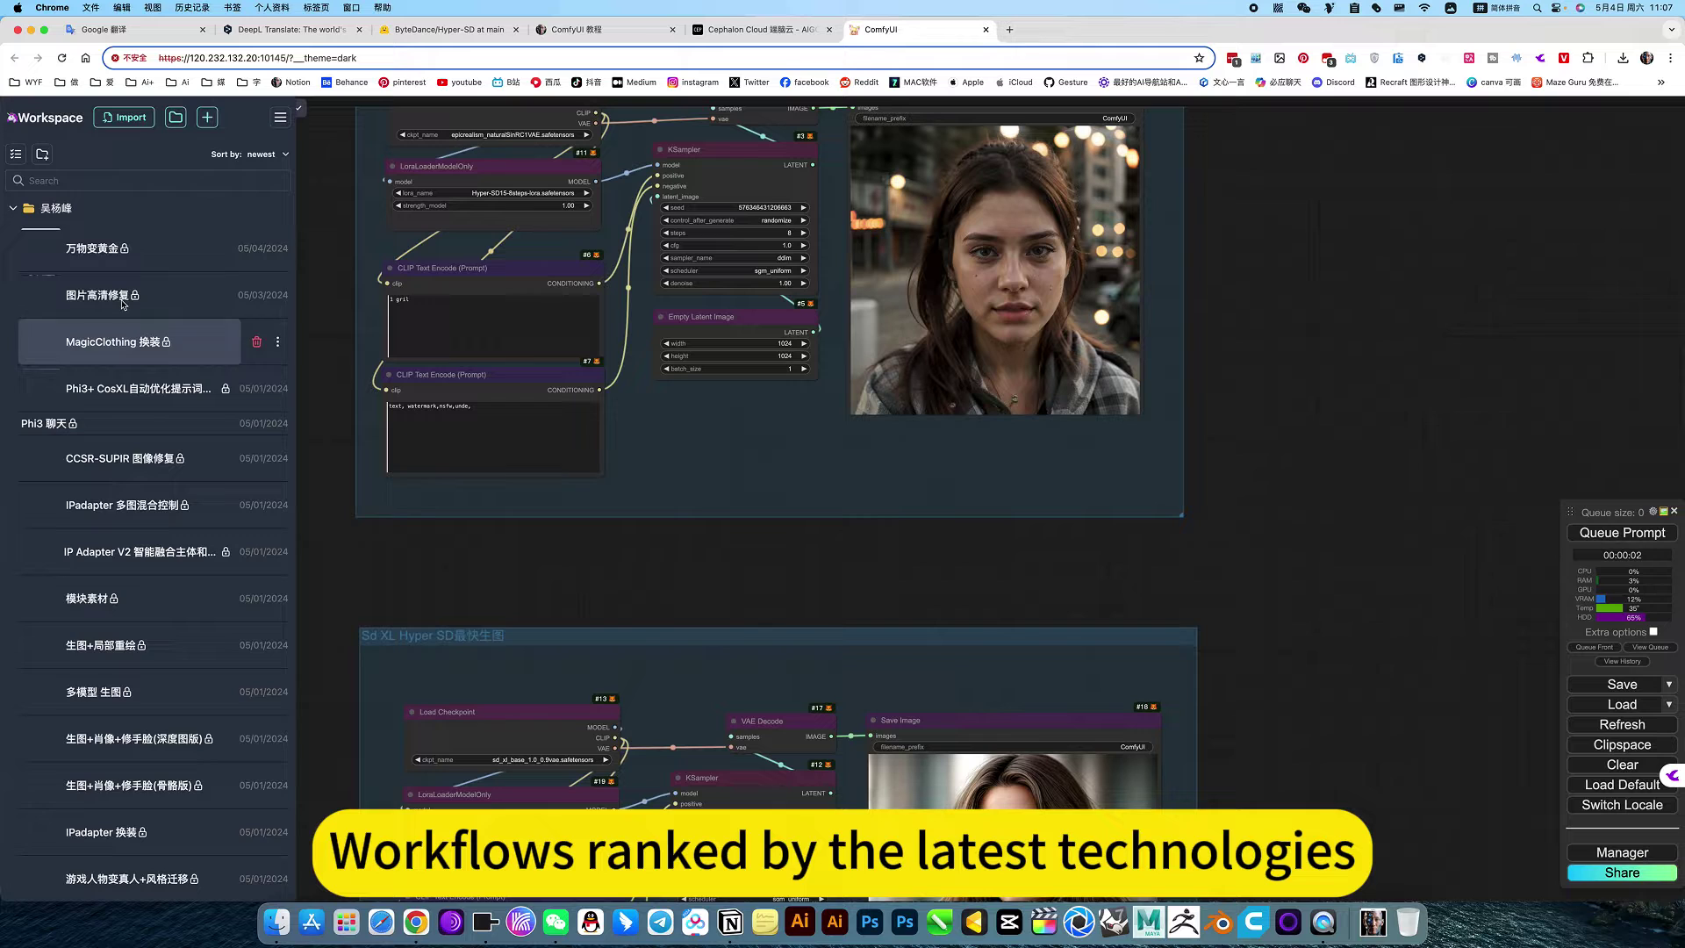
{"action": "scroll", "coordinate": [96, 650], "scroll_direction": "down", "scroll_amount": 1}
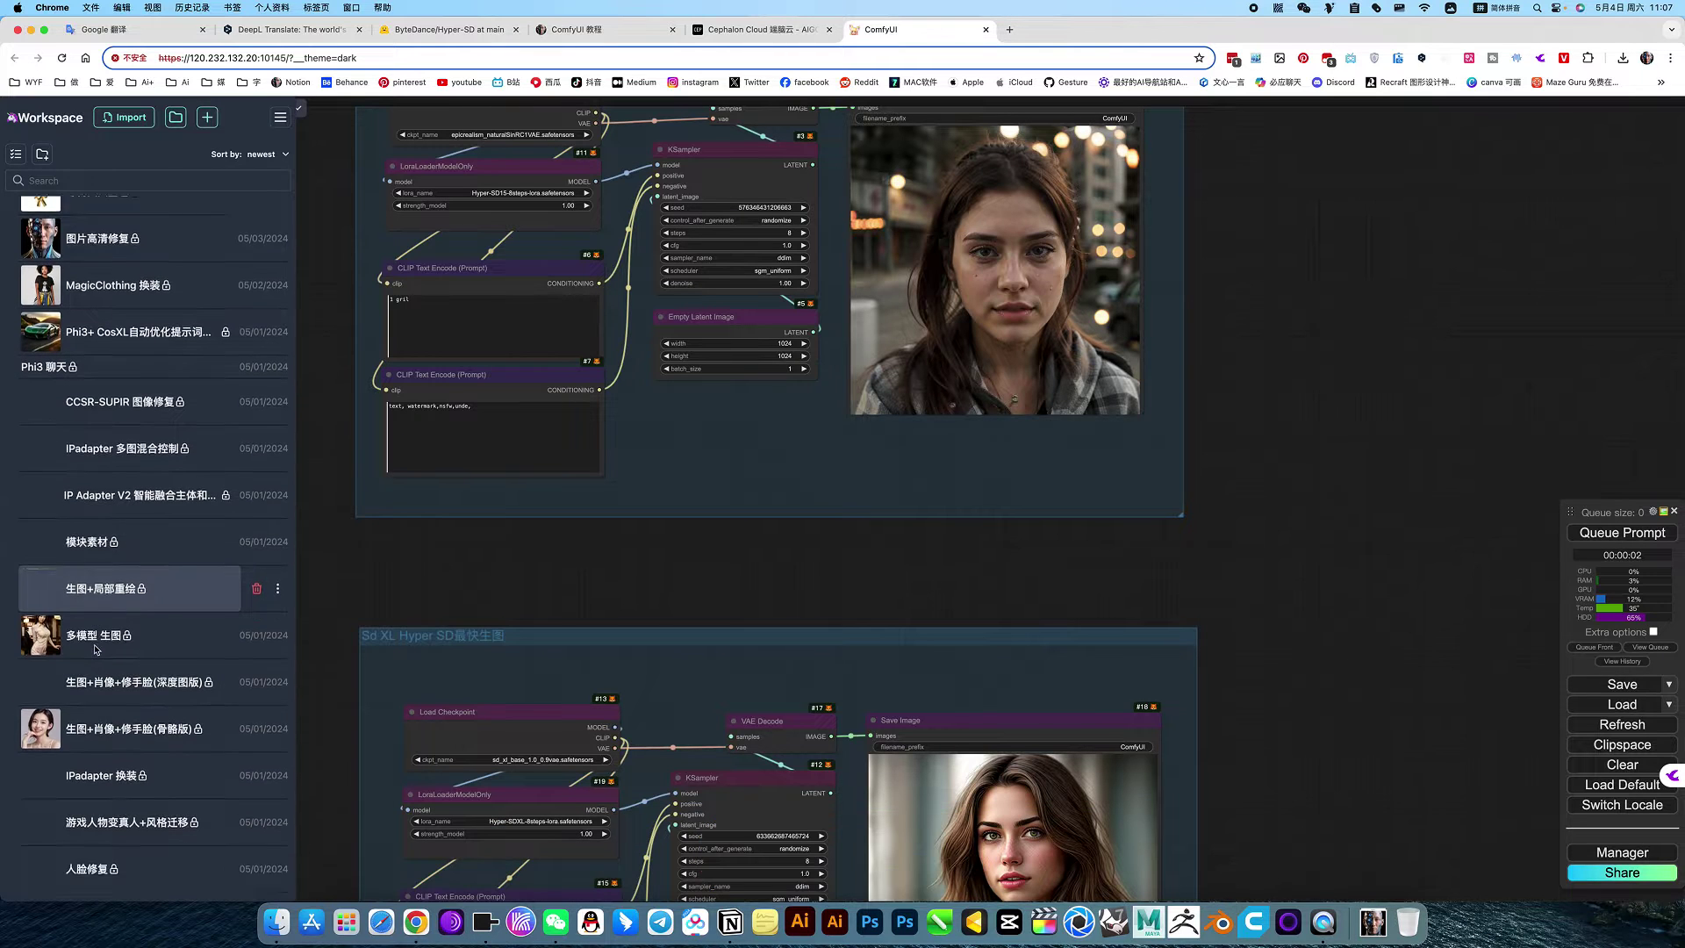
{"action": "scroll", "coordinate": [97, 649], "scroll_direction": "down", "scroll_amount": 3}
{"action": "scroll", "coordinate": [38, 469], "scroll_direction": "up", "scroll_amount": 5}
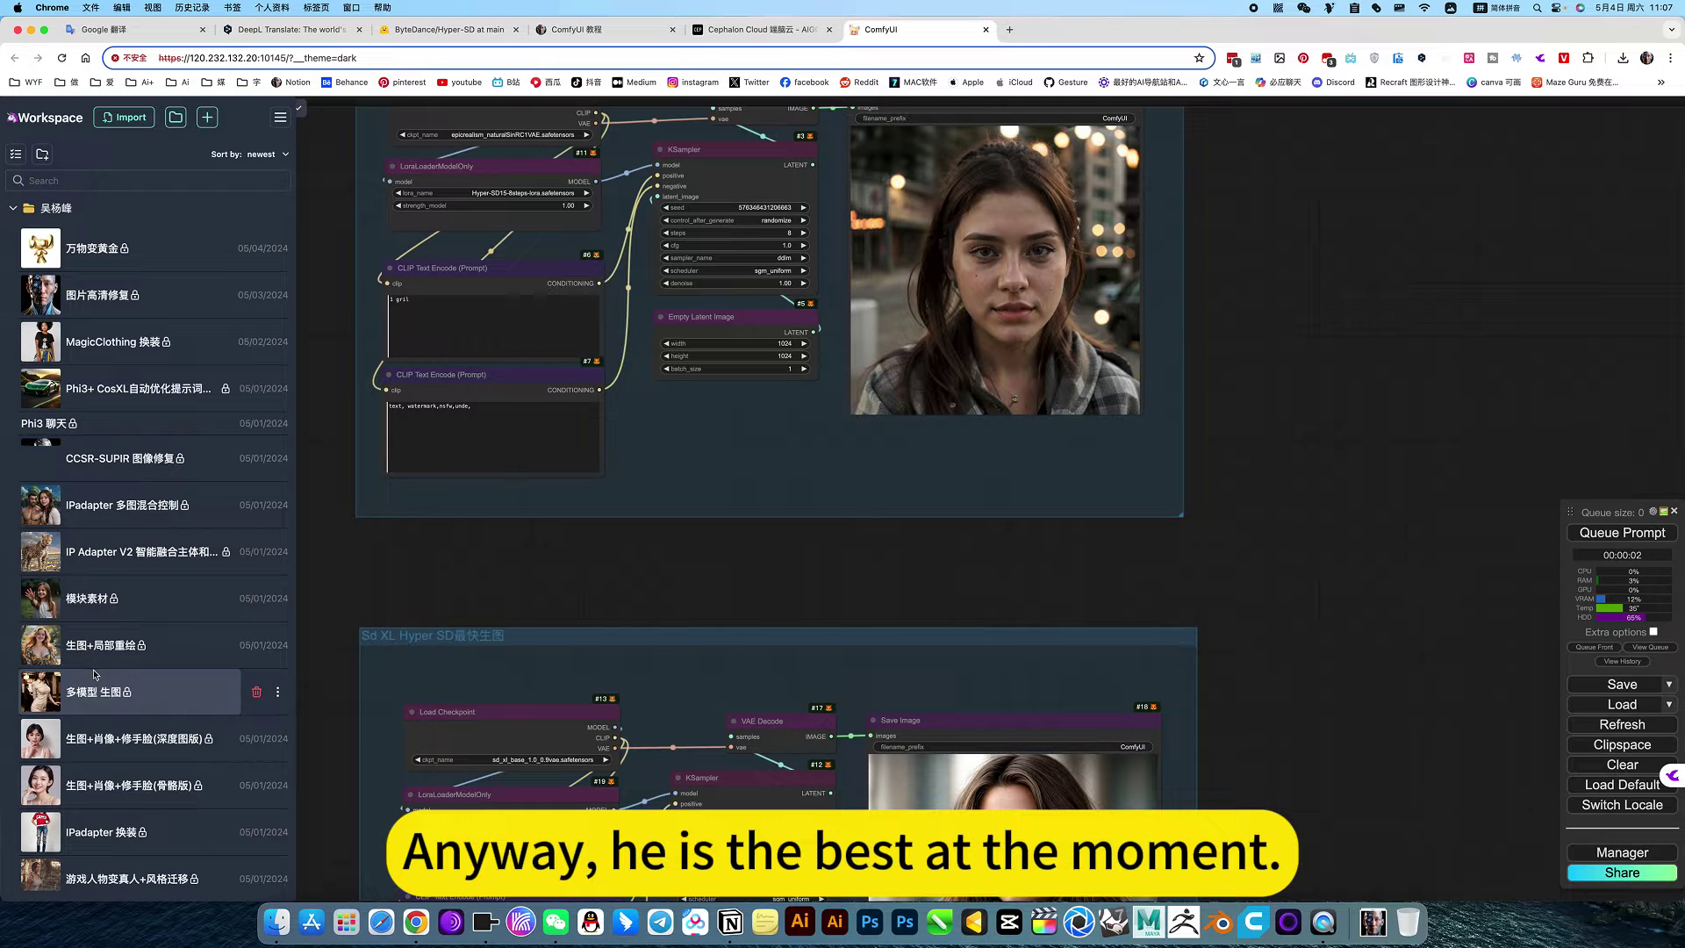
{"action": "scroll", "coordinate": [94, 673], "scroll_direction": "down", "scroll_amount": 15}
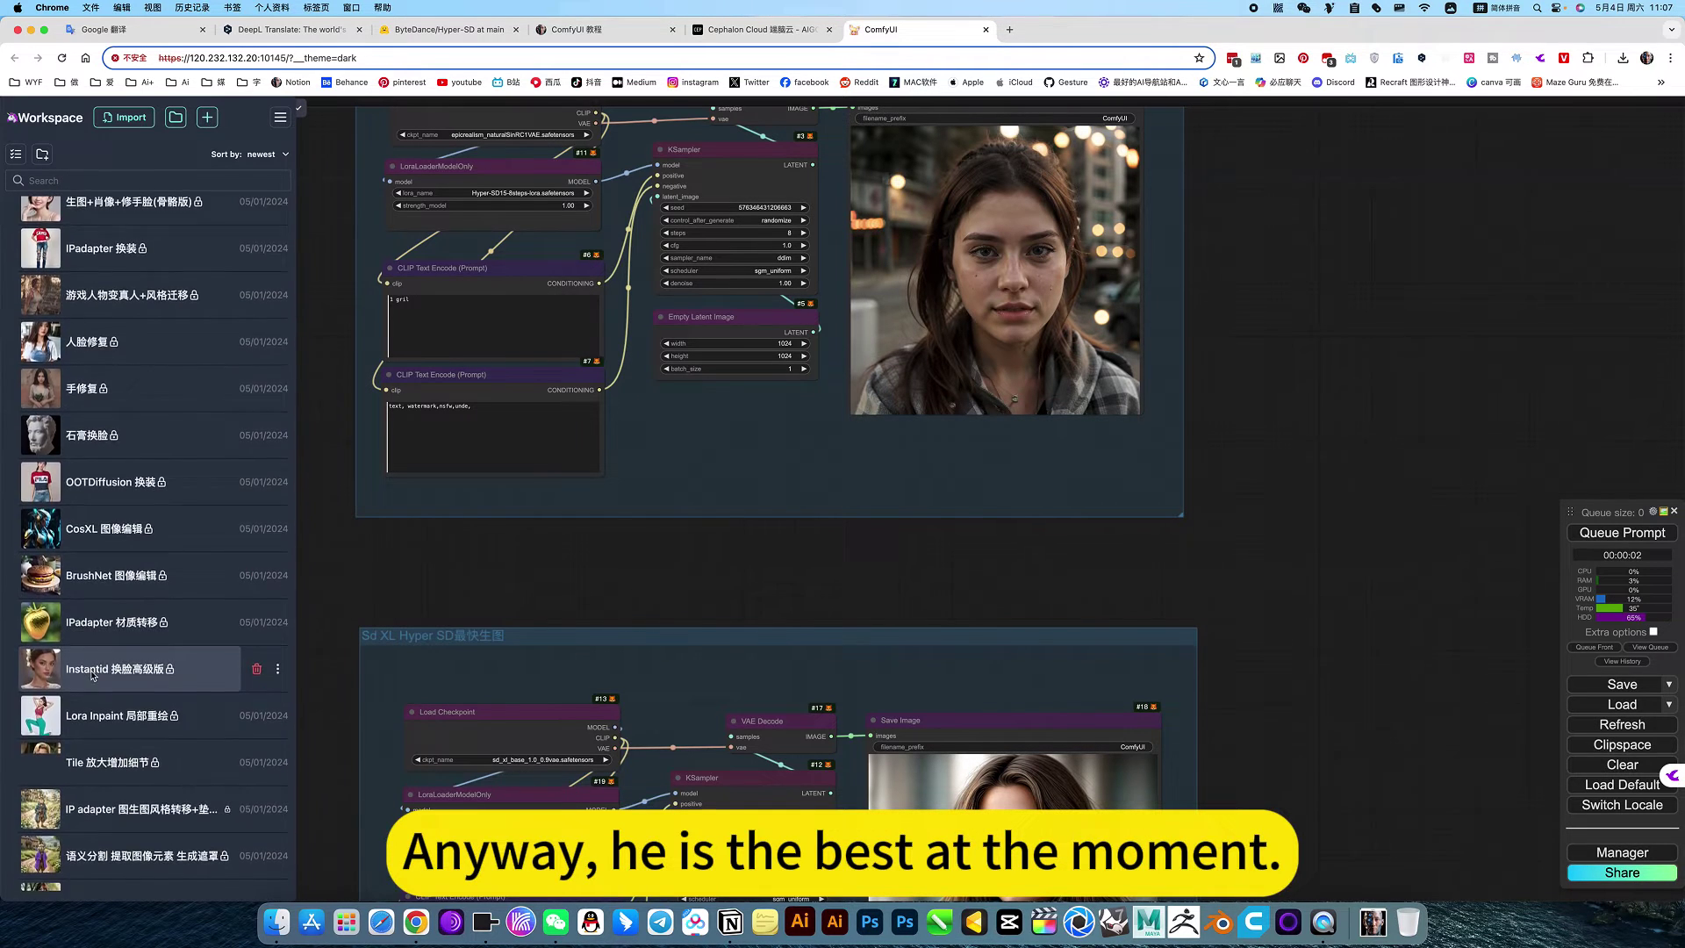
{"action": "scroll", "coordinate": [93, 673], "scroll_direction": "up", "scroll_amount": 15}
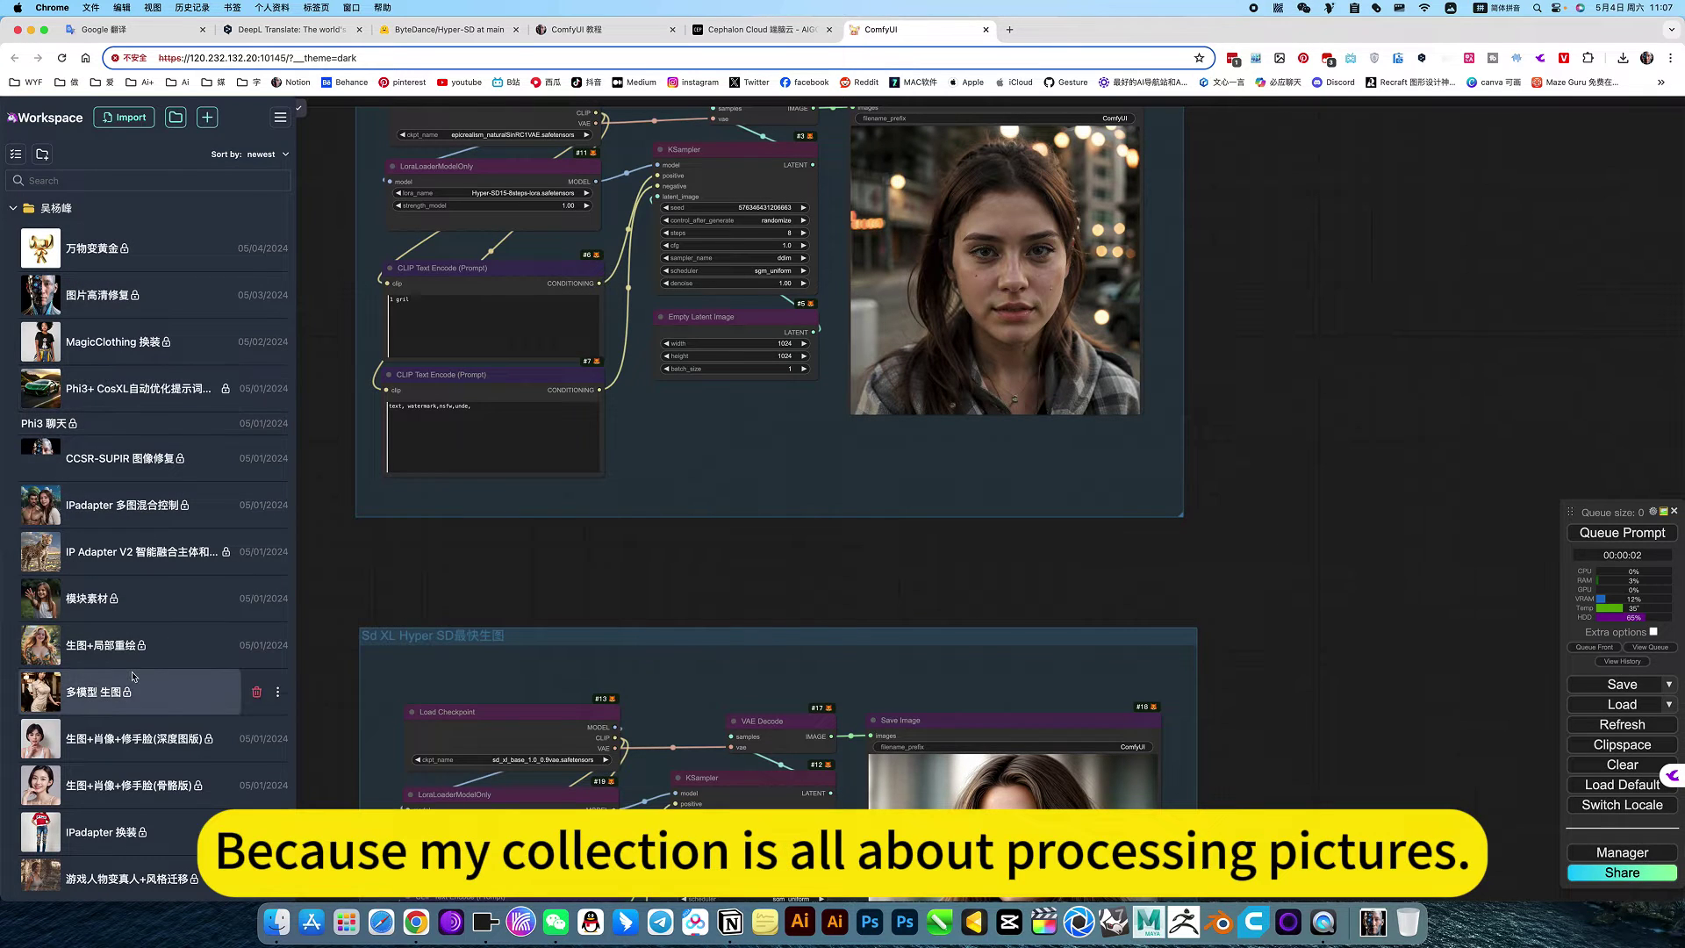
{"action": "scroll", "coordinate": [133, 678], "scroll_direction": "down", "scroll_amount": 2}
{"action": "scroll", "coordinate": [61, 364], "scroll_direction": "up", "scroll_amount": 2}
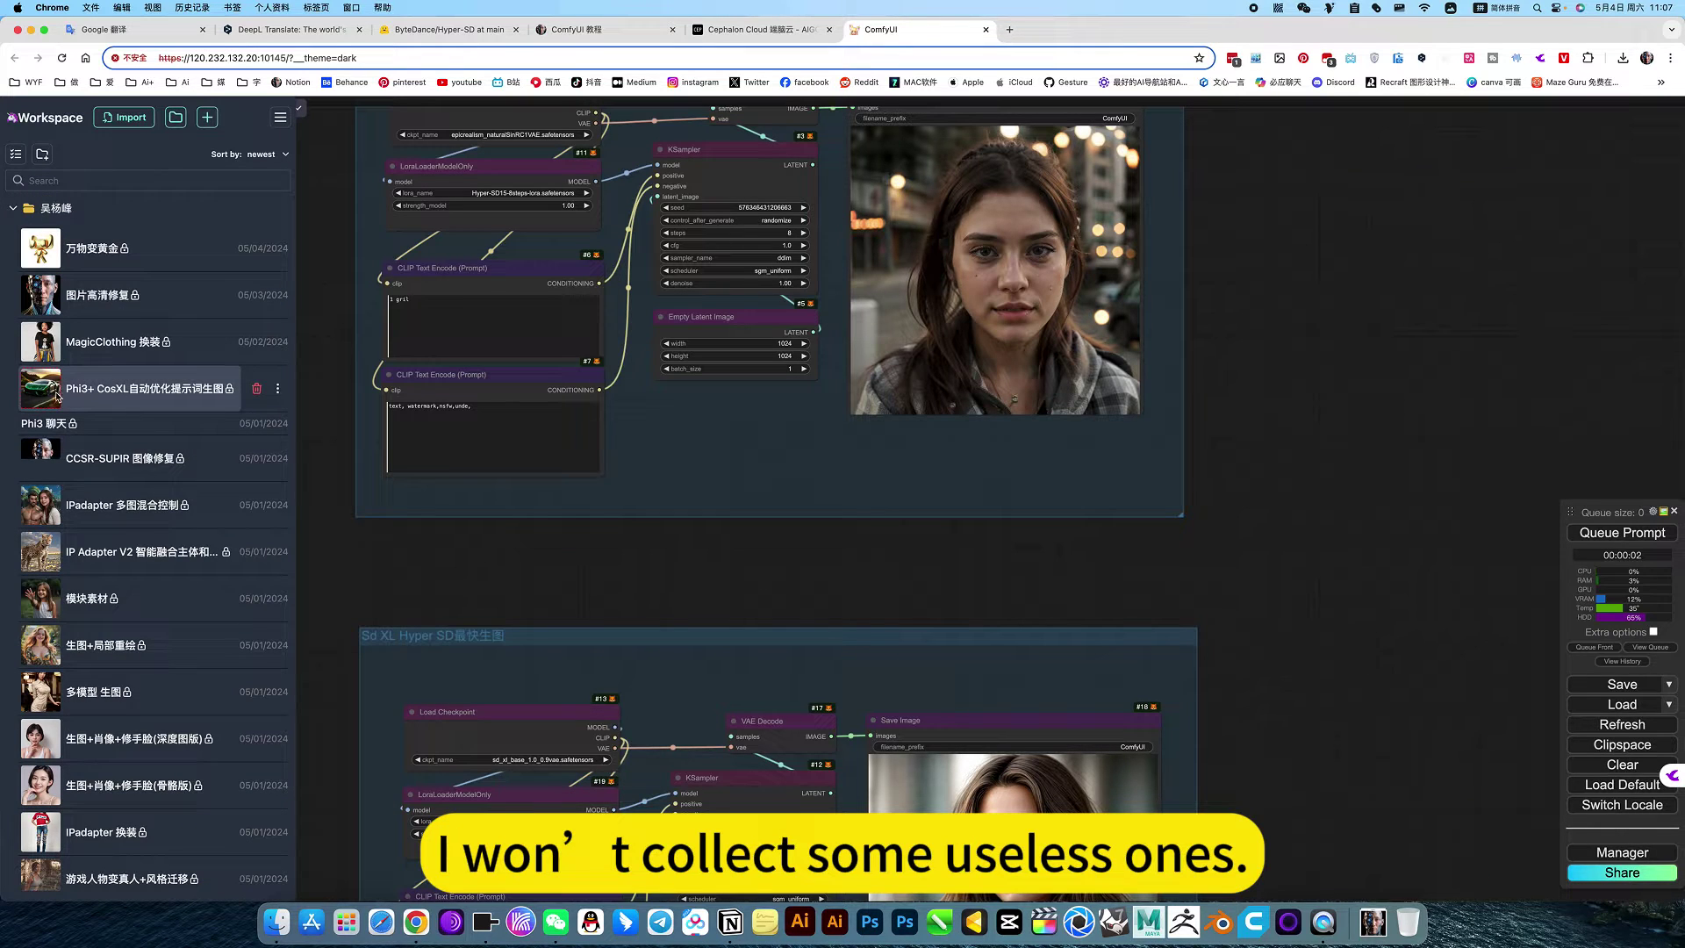
{"action": "left_click", "coordinate": [14, 211]}
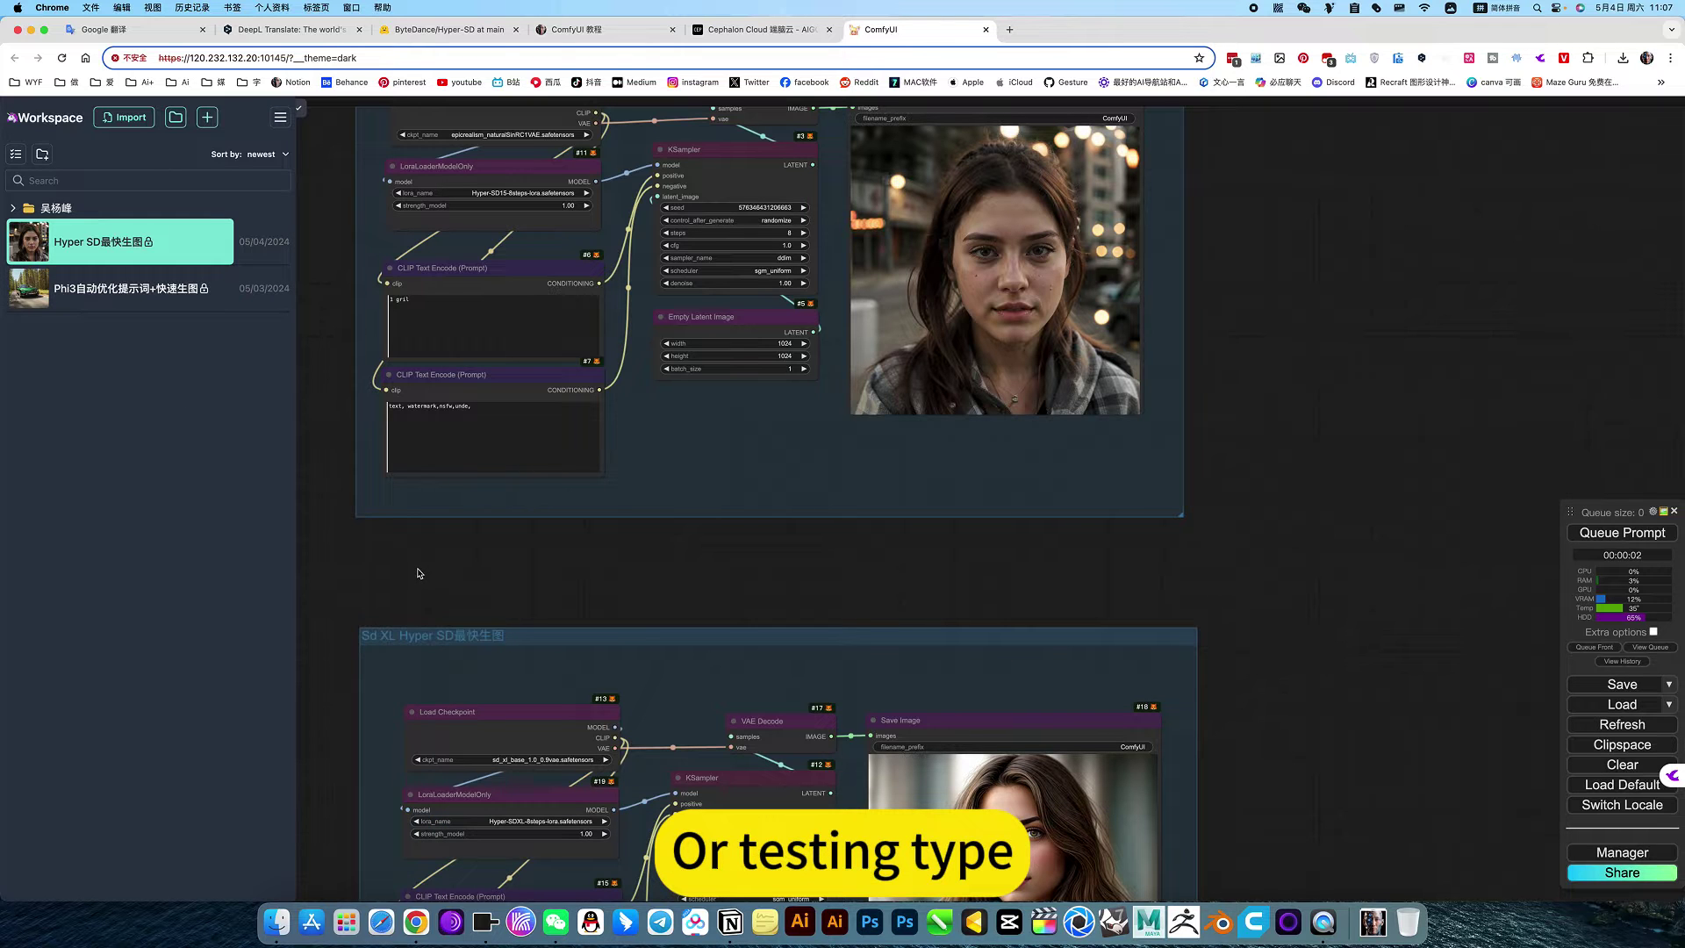
Close the workflow list, frame the Sd1.5 group, and browse the available checkpoint models
{"action": "left_click_drag", "start_coordinate": [416, 571], "coordinate": [416, 626]}
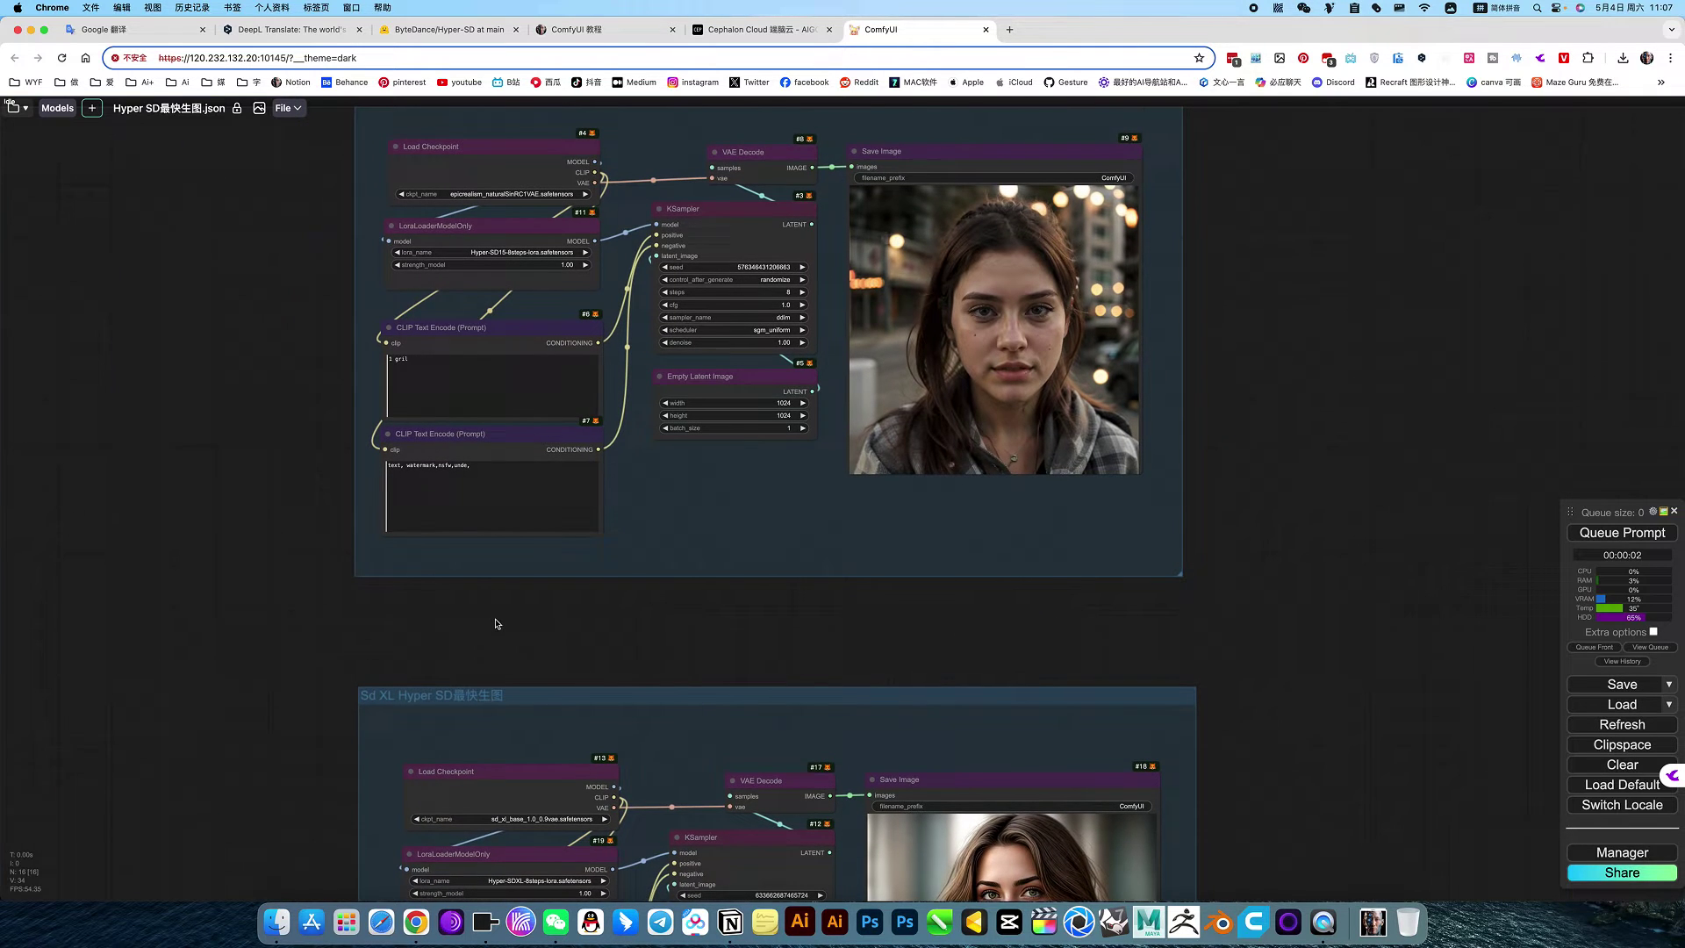
{"action": "scroll", "coordinate": [561, 629], "scroll_direction": "down", "scroll_amount": 4}
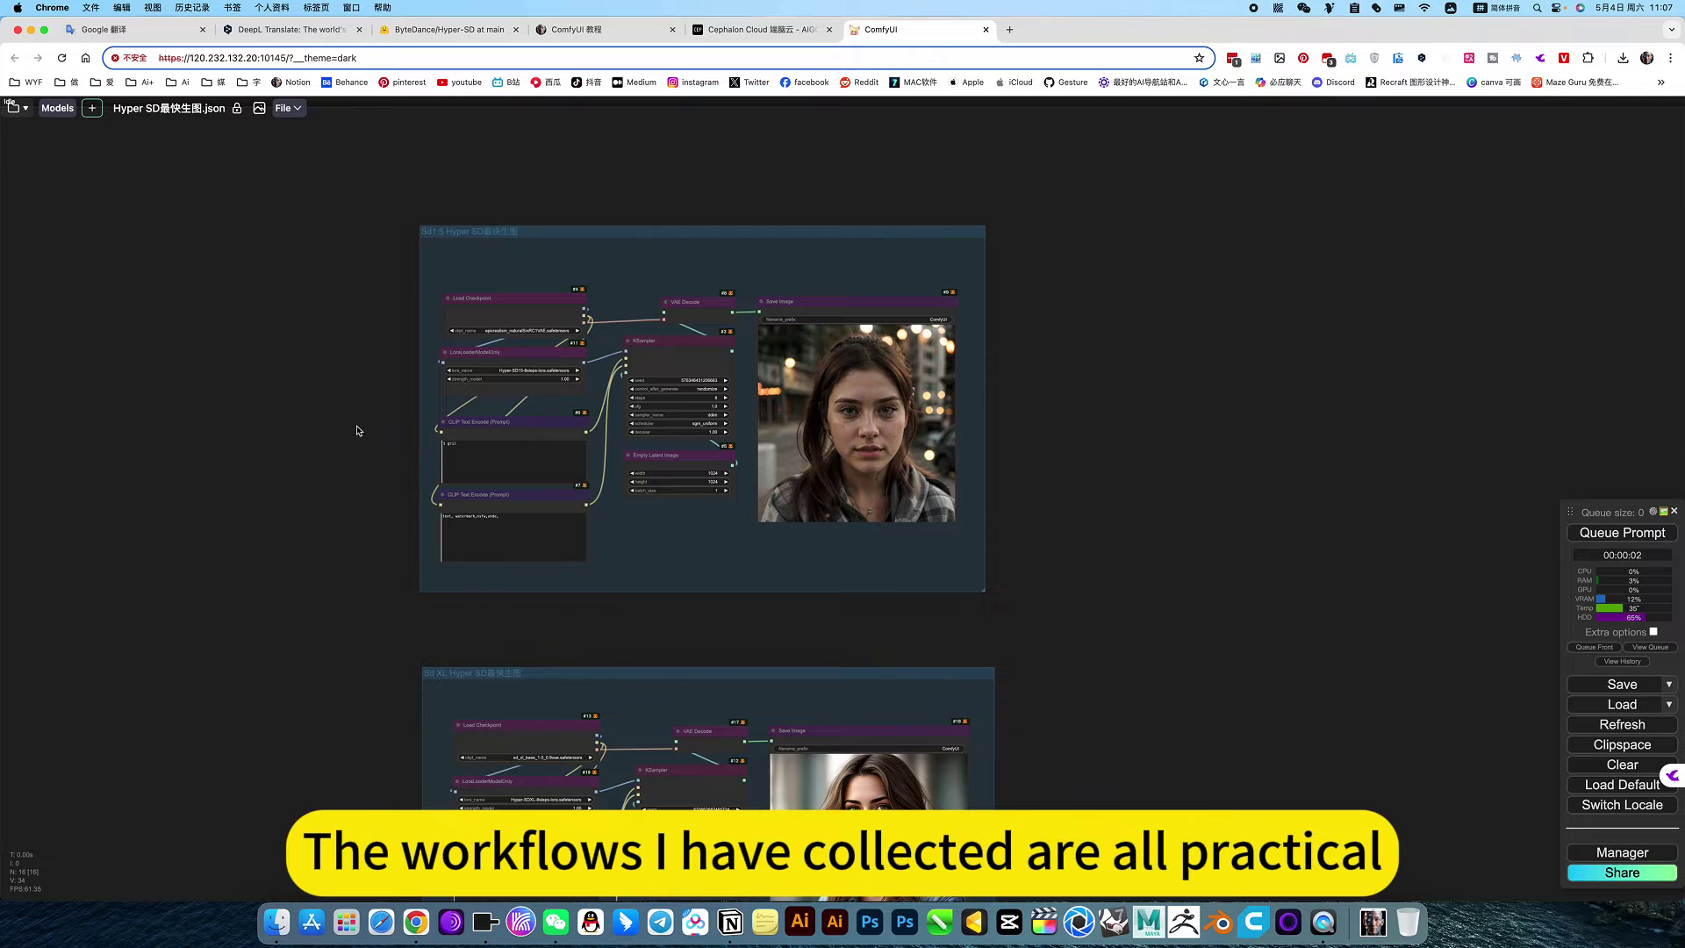
{"action": "scroll", "coordinate": [581, 463], "scroll_direction": "up", "scroll_amount": 8}
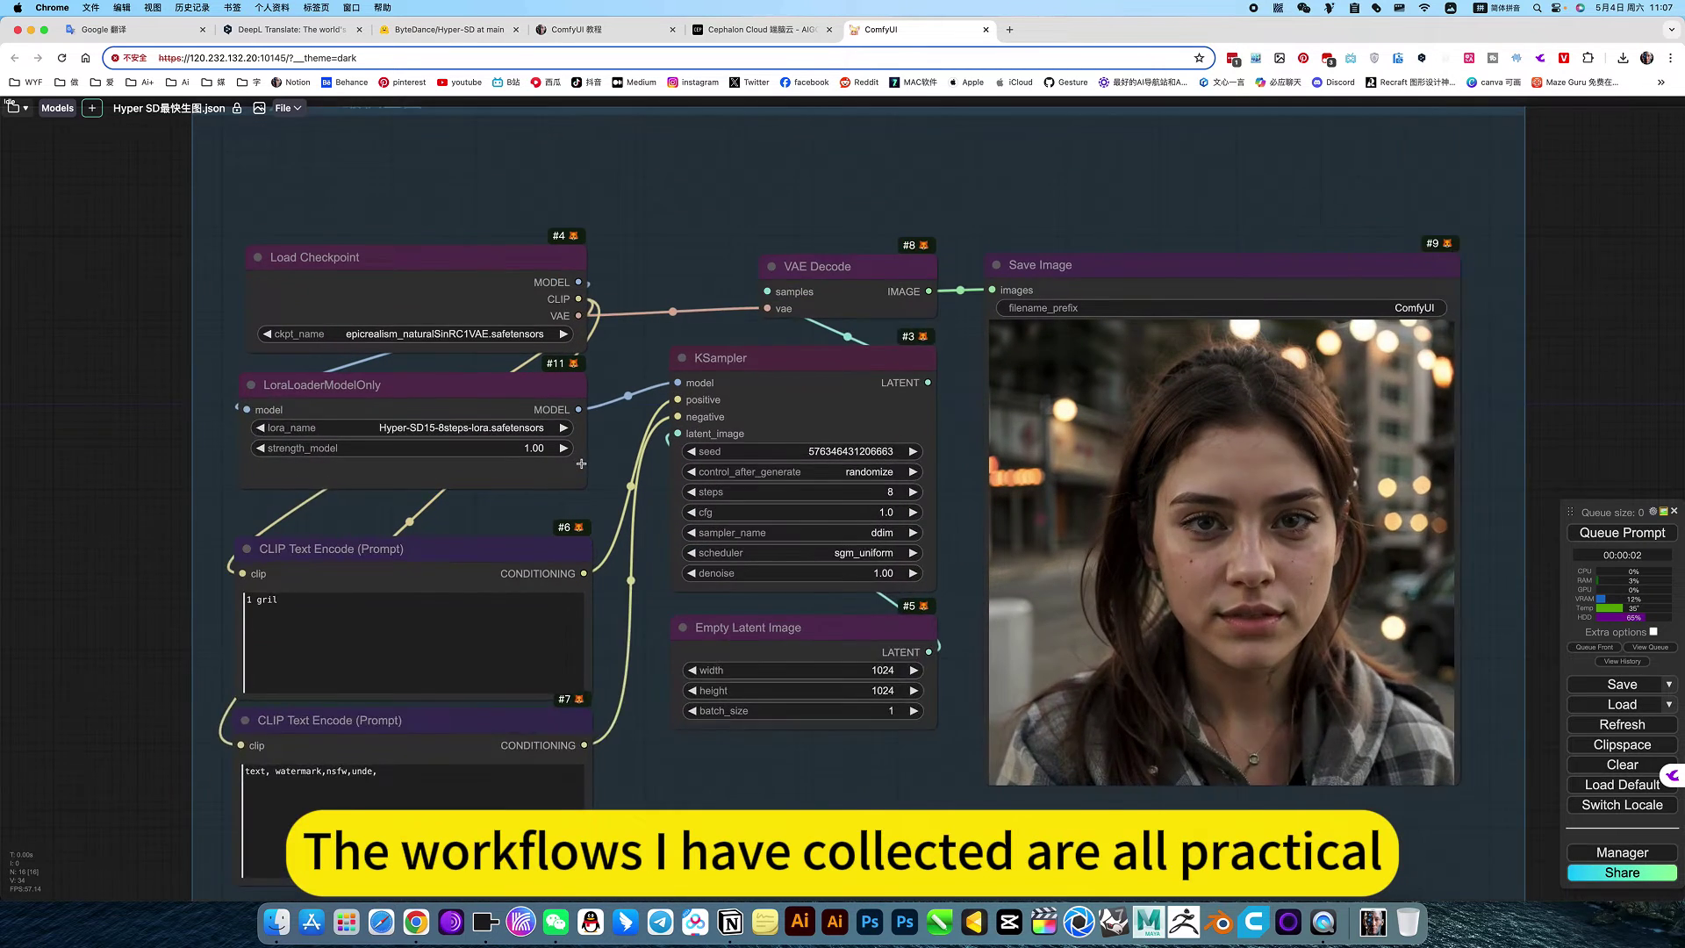
{"action": "scroll", "coordinate": [581, 463], "scroll_direction": "up", "scroll_amount": 2}
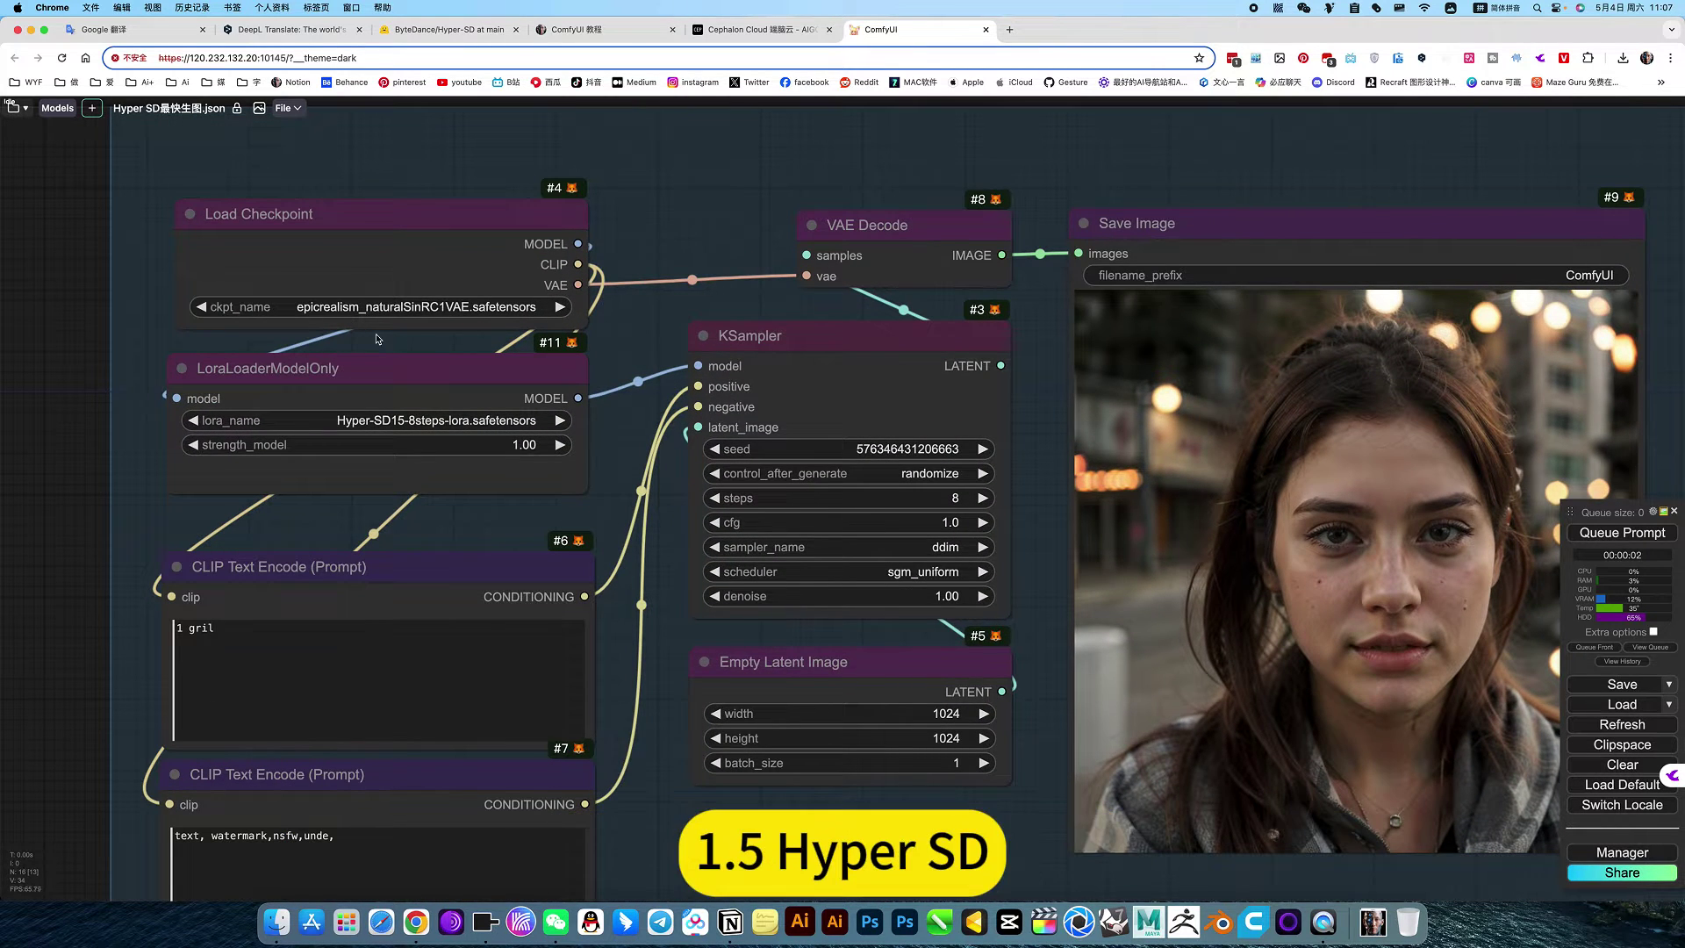
{"action": "left_click_drag", "start_coordinate": [263, 149], "coordinate": [271, 281]}
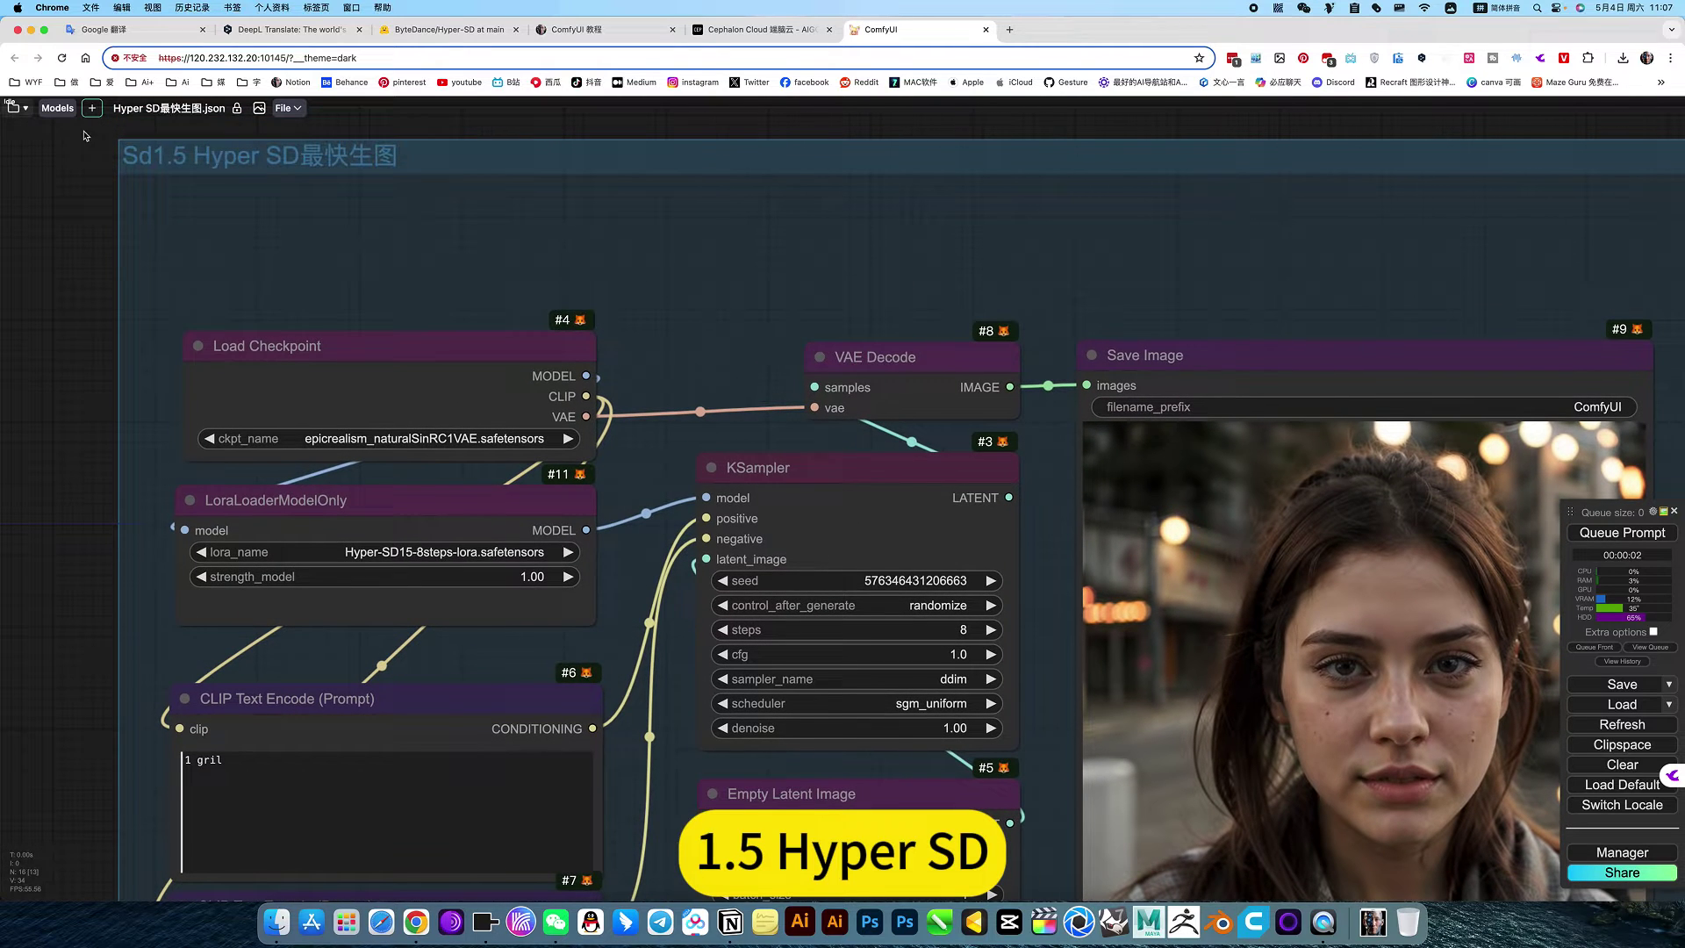
{"action": "left_click_drag", "start_coordinate": [351, 205], "coordinate": [351, 150]}
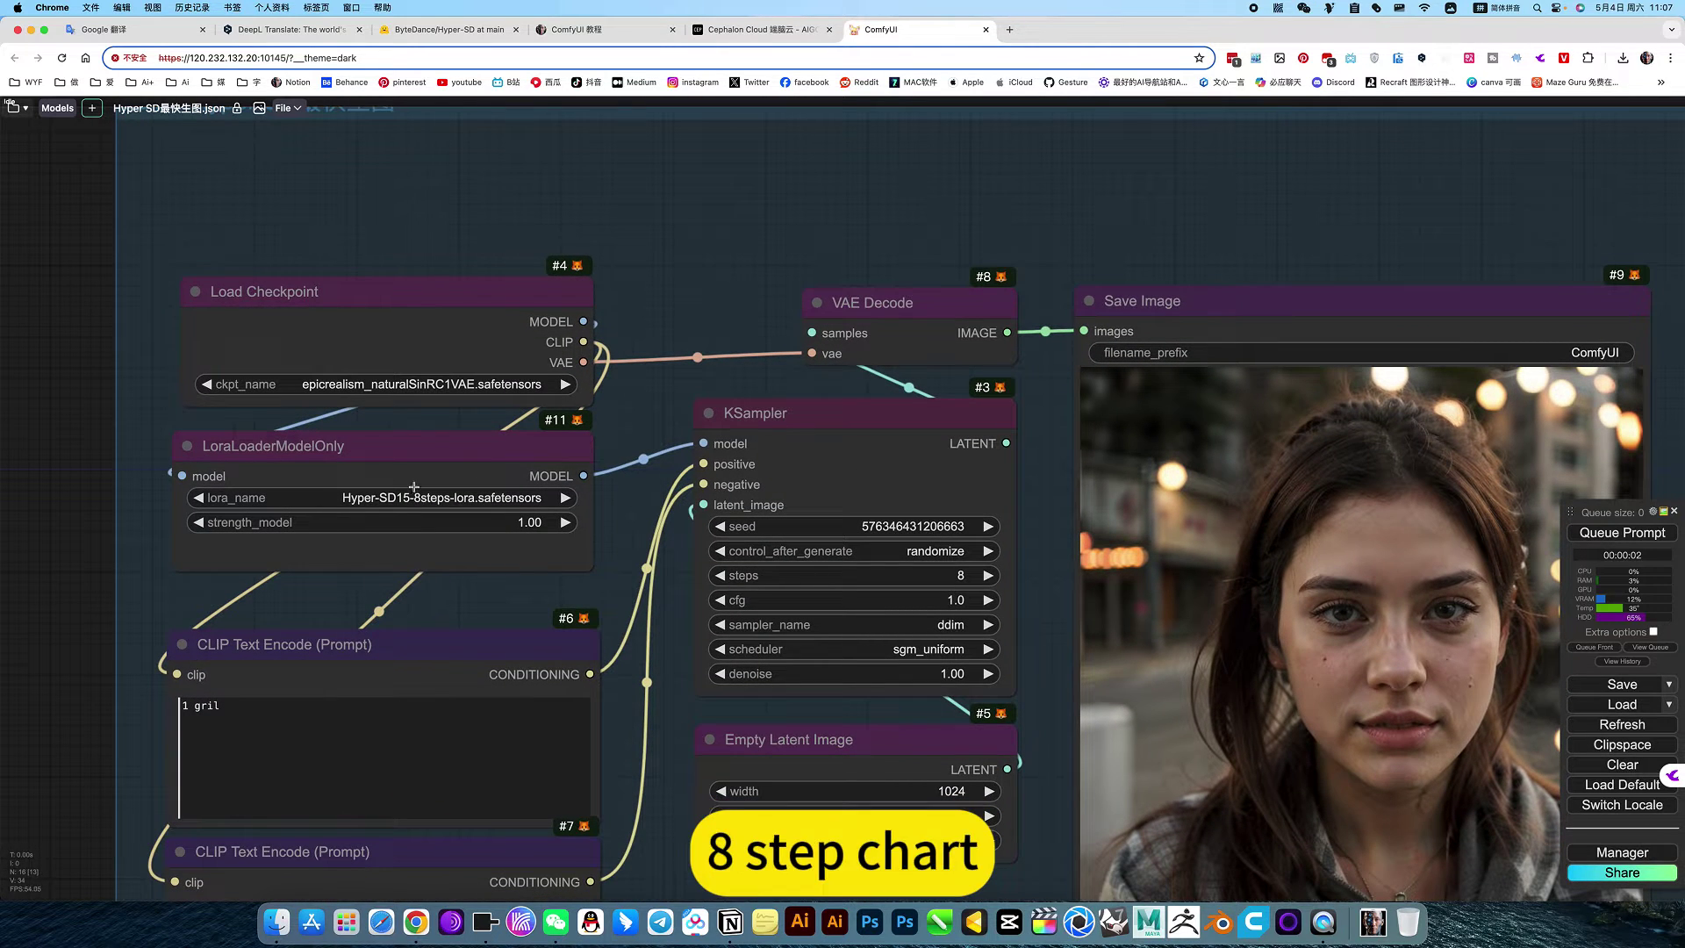
{"action": "left_click", "coordinate": [436, 384]}
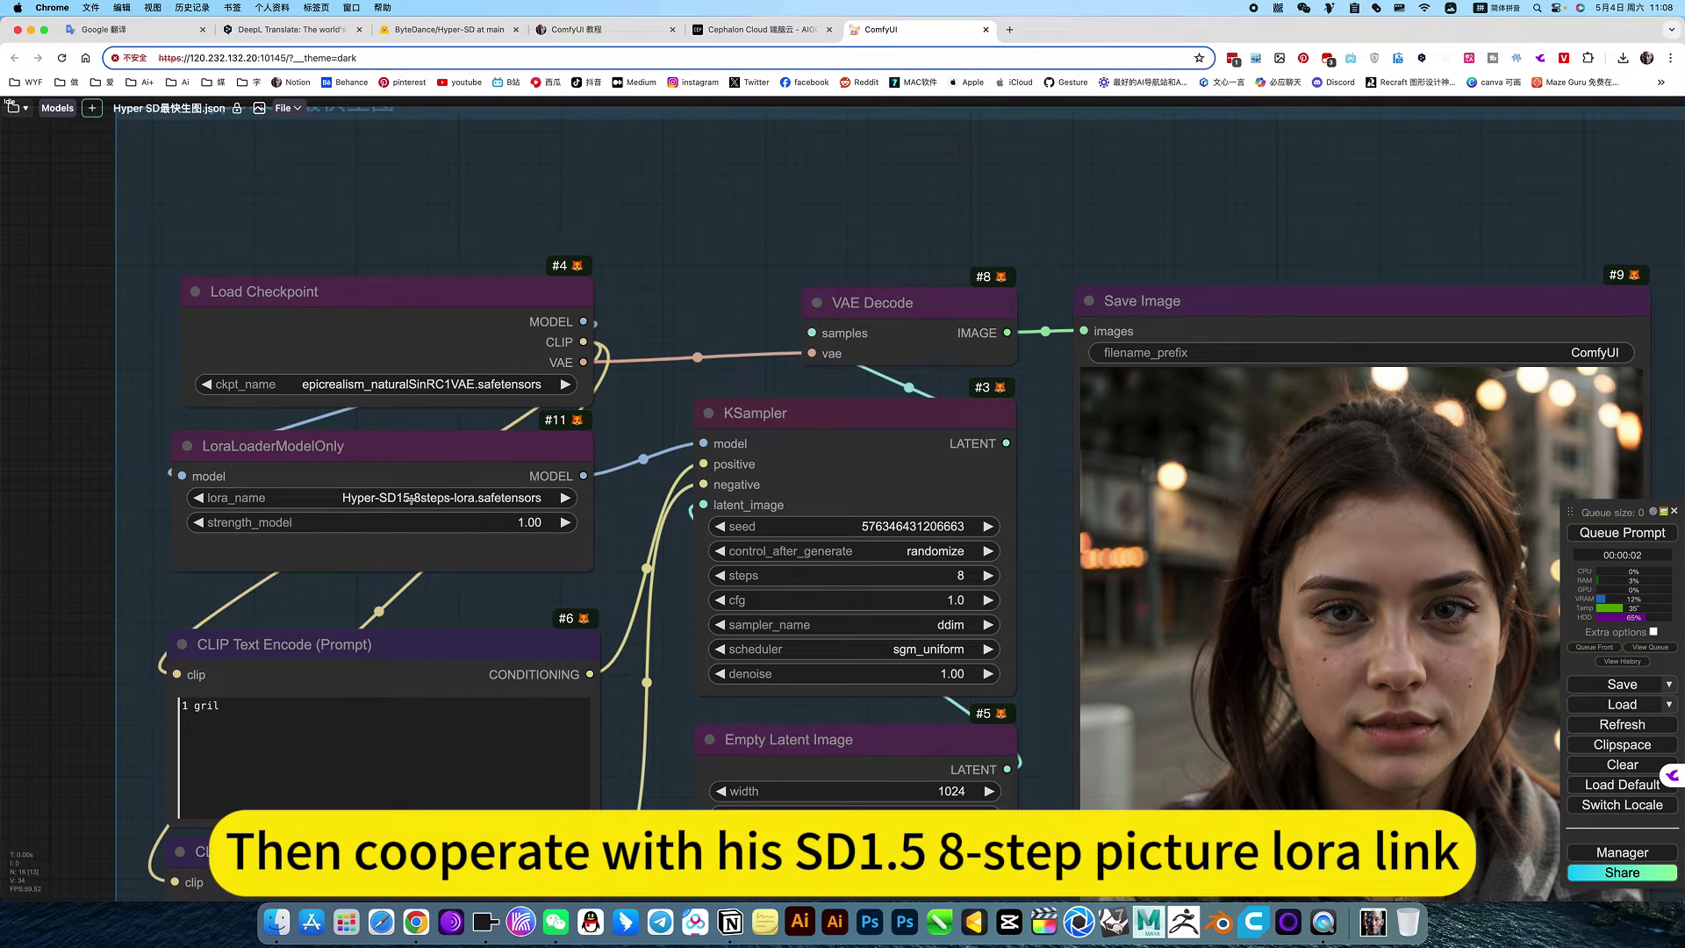
{"action": "scroll", "coordinate": [399, 507], "scroll_direction": "up", "scroll_amount": 4}
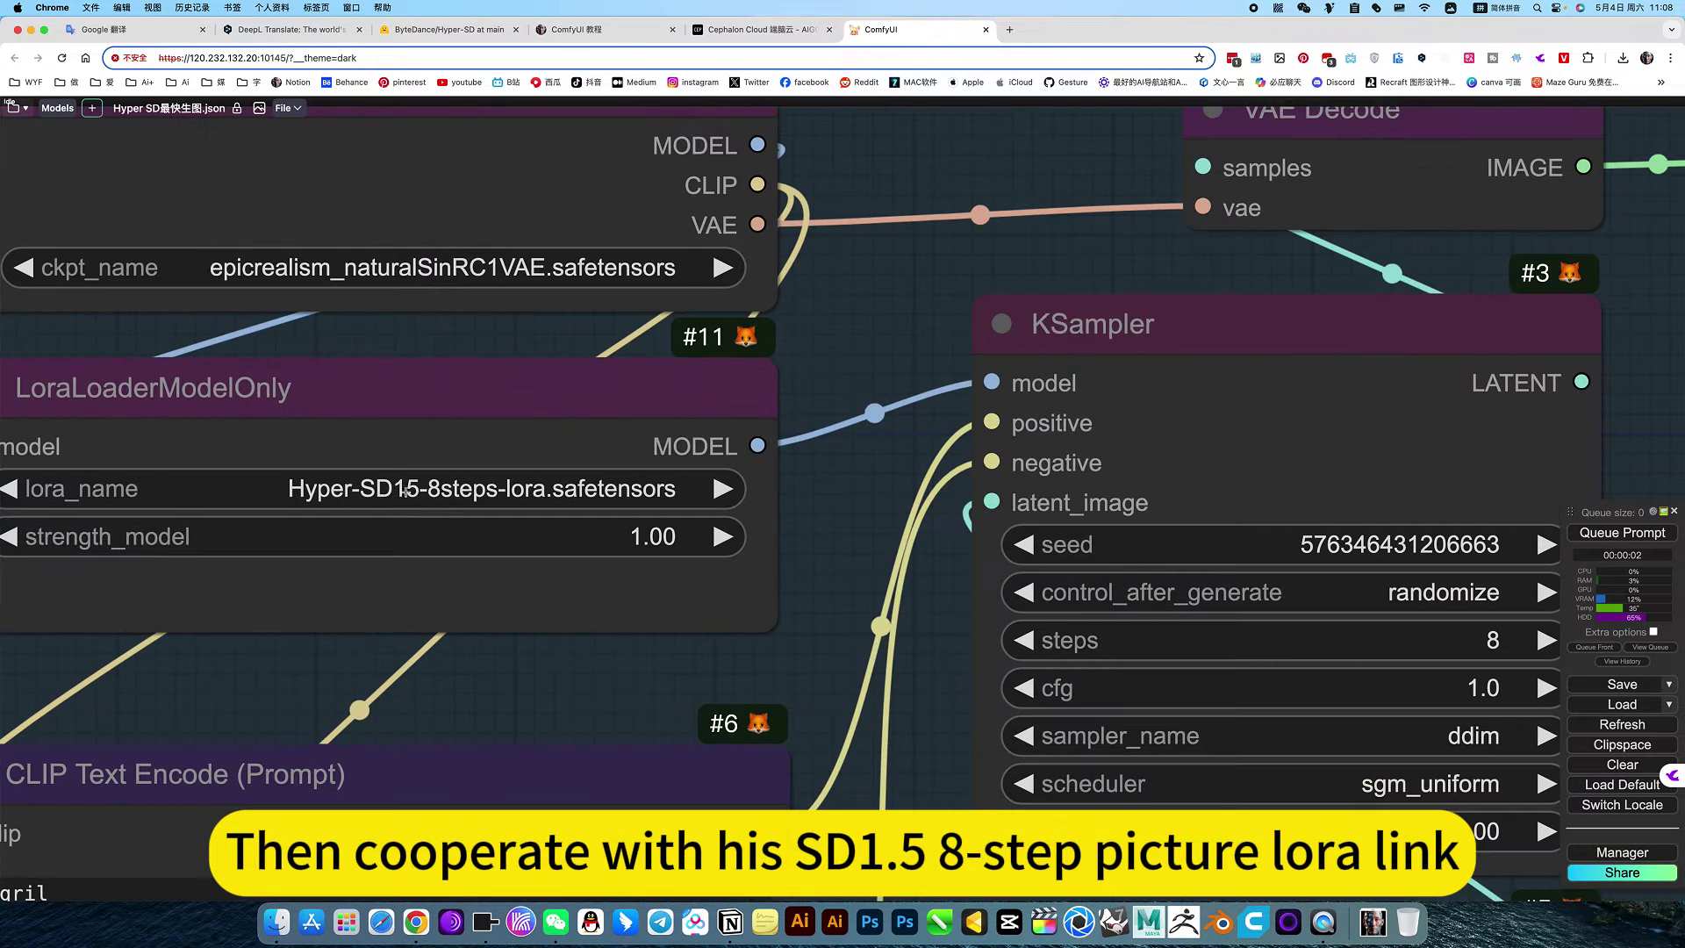
{"action": "scroll", "coordinate": [551, 671], "scroll_direction": "down", "scroll_amount": 4}
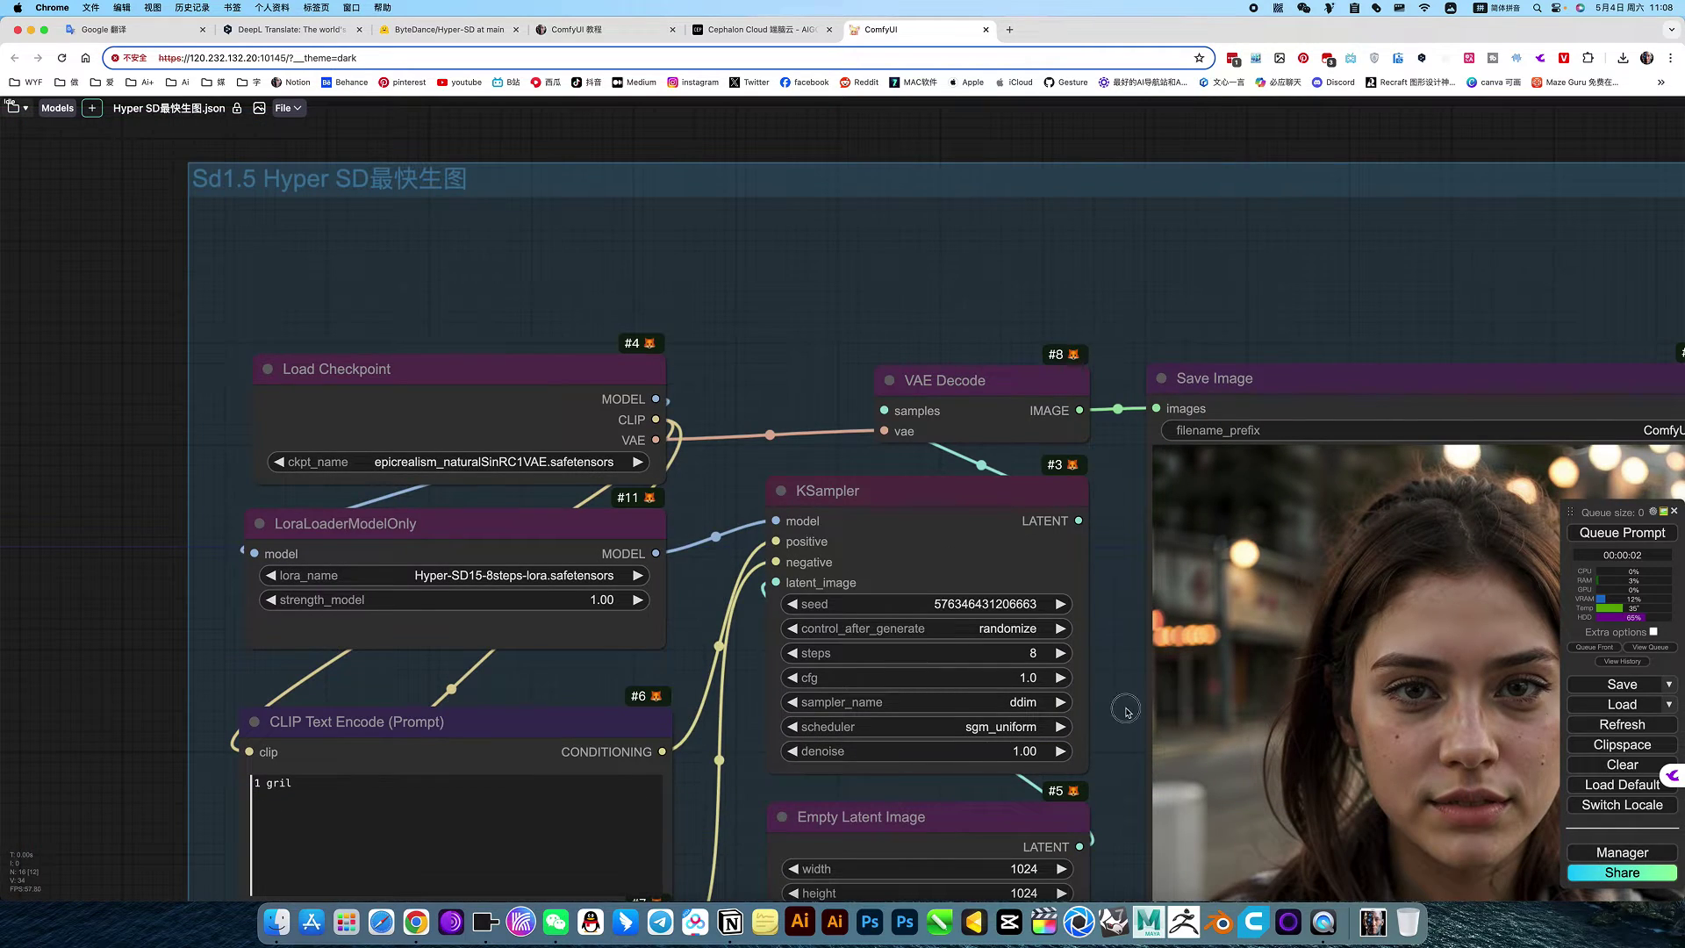
Pan past Empty Latent Image and the output picture down to the Sd XL Hyper SD group
{"action": "left_click_drag", "start_coordinate": [1121, 721], "coordinate": [852, 579]}
{"action": "scroll", "coordinate": [776, 553], "scroll_direction": "up", "scroll_amount": 5}
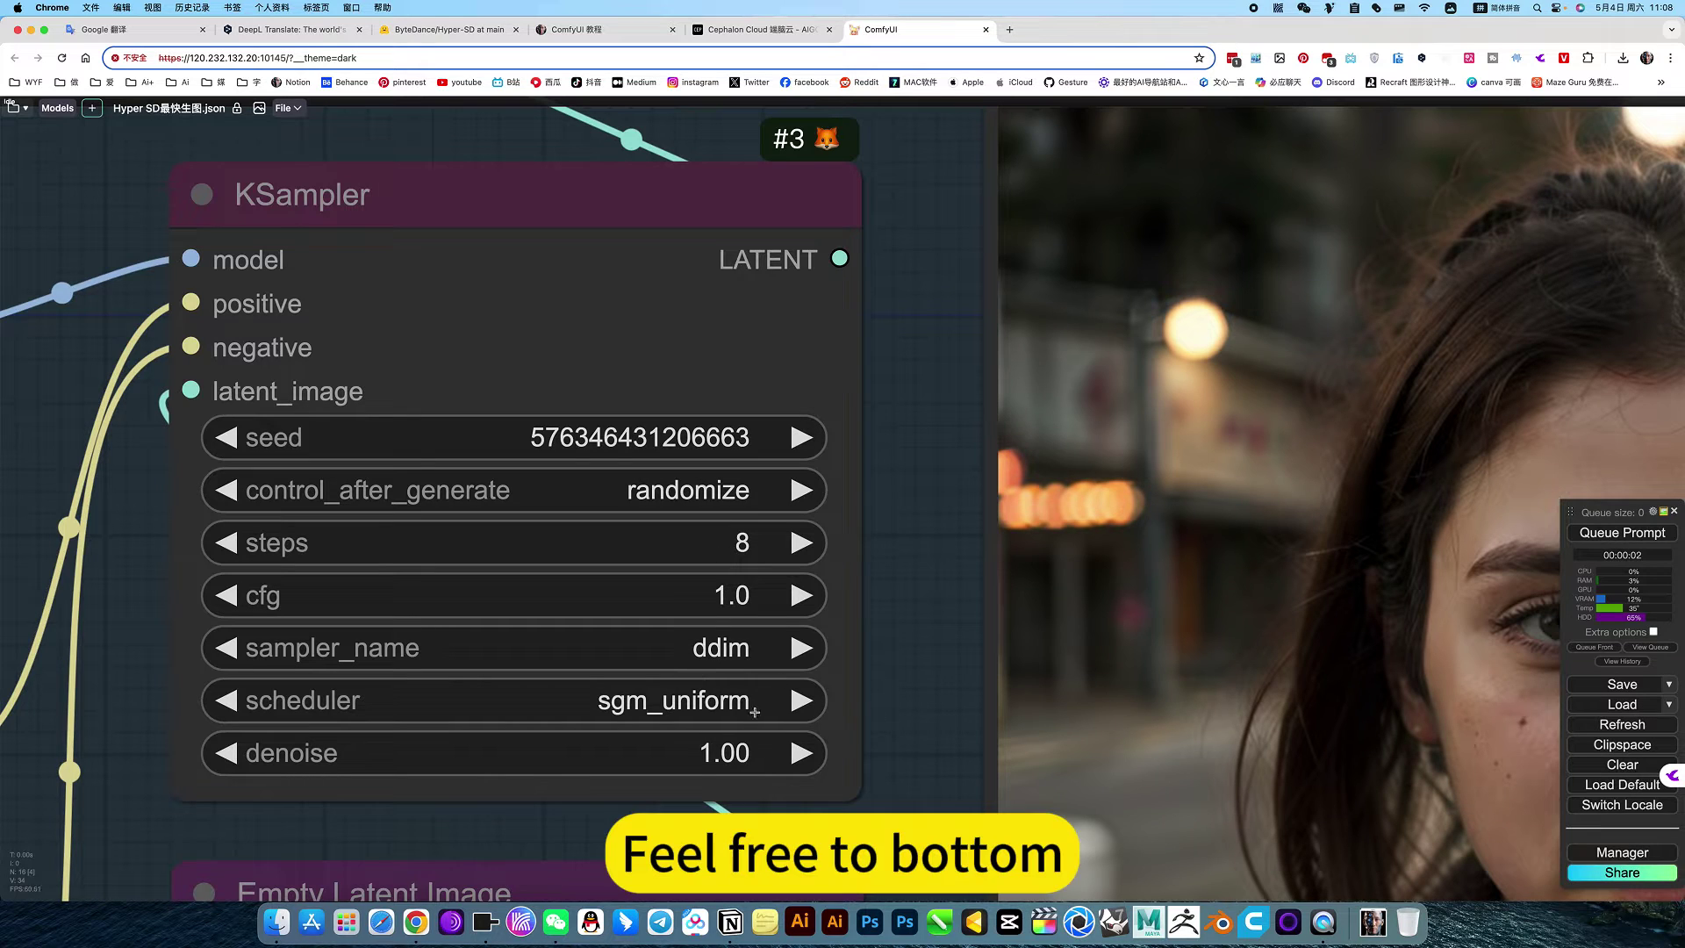
{"action": "scroll", "coordinate": [833, 693], "scroll_direction": "down", "scroll_amount": 5}
{"action": "scroll", "coordinate": [702, 502], "scroll_direction": "up", "scroll_amount": 5}
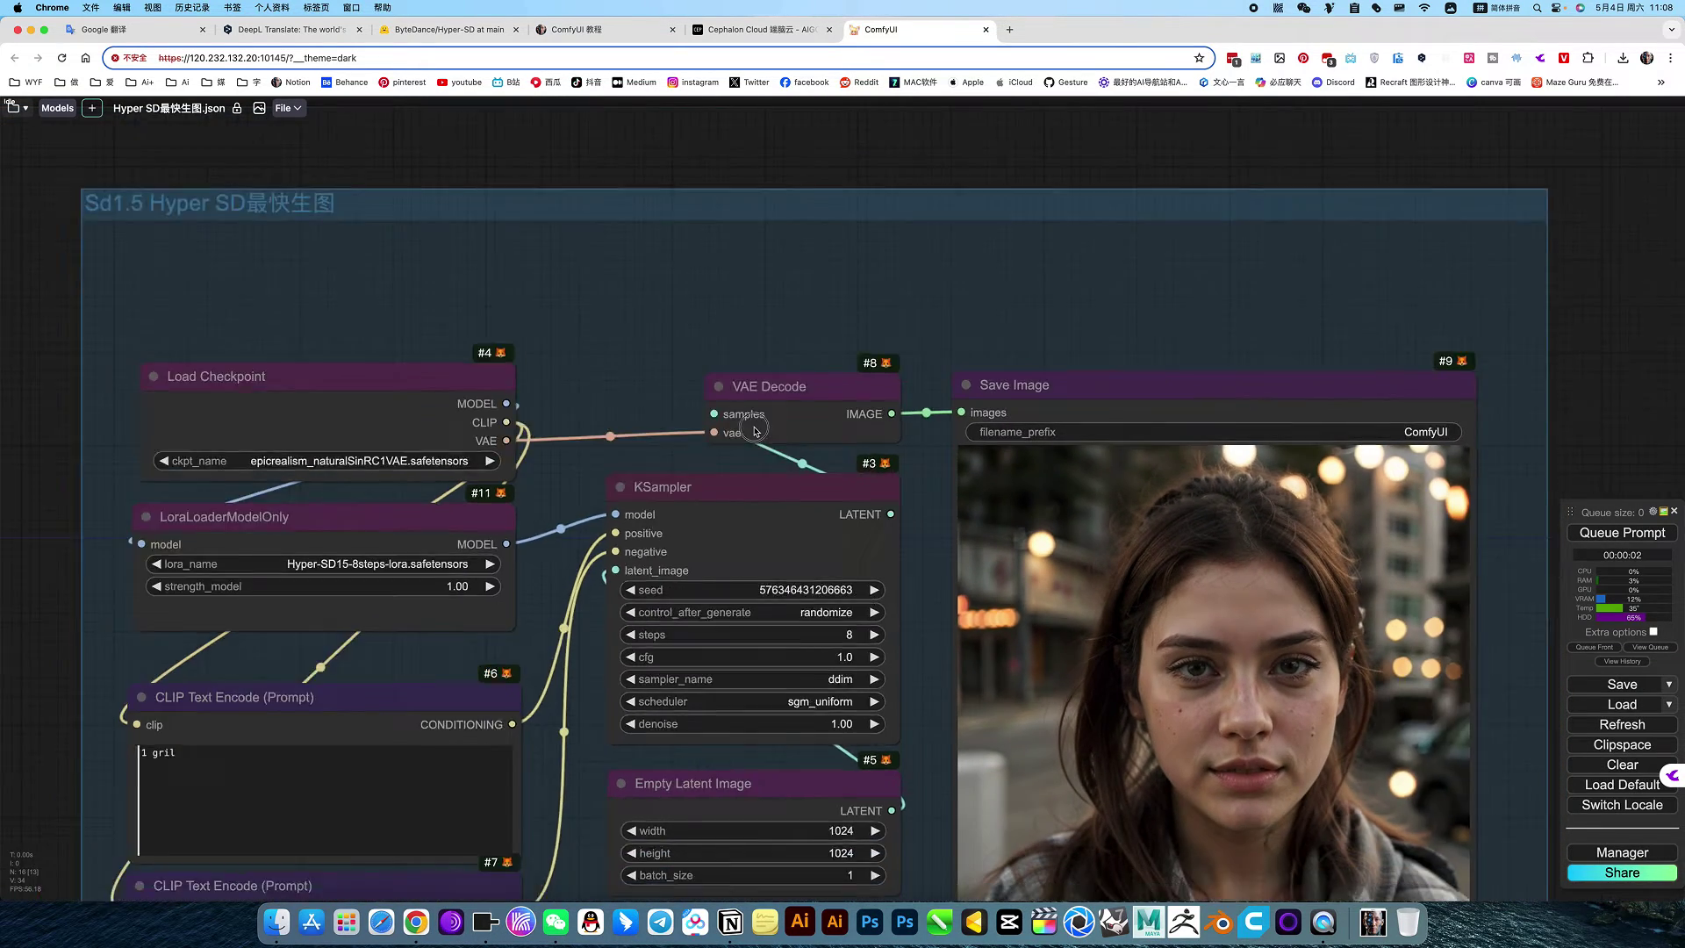
{"action": "scroll", "coordinate": [702, 503], "scroll_direction": "down", "scroll_amount": 3}
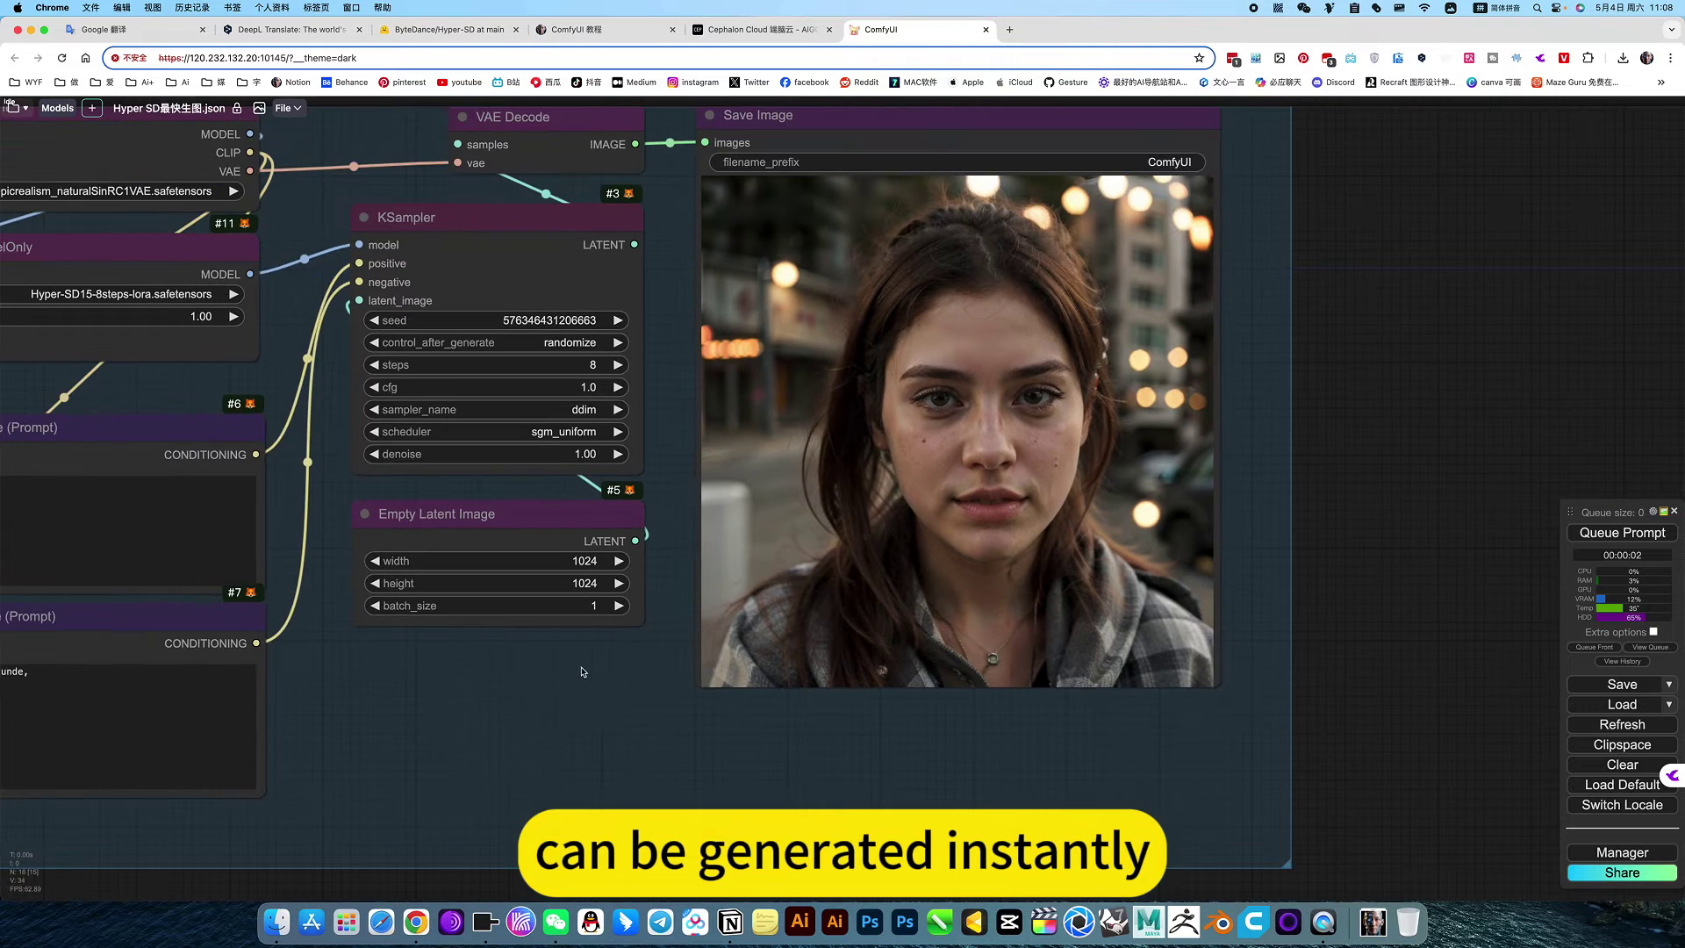
{"action": "scroll", "coordinate": [582, 673], "scroll_direction": "down", "scroll_amount": 5}
{"action": "left_click_drag", "start_coordinate": [738, 735], "coordinate": [765, 472]}
Bypass all nodes of the Sd XL group and return to the Sd1.5 group
{"action": "right_click", "coordinate": [779, 609]}
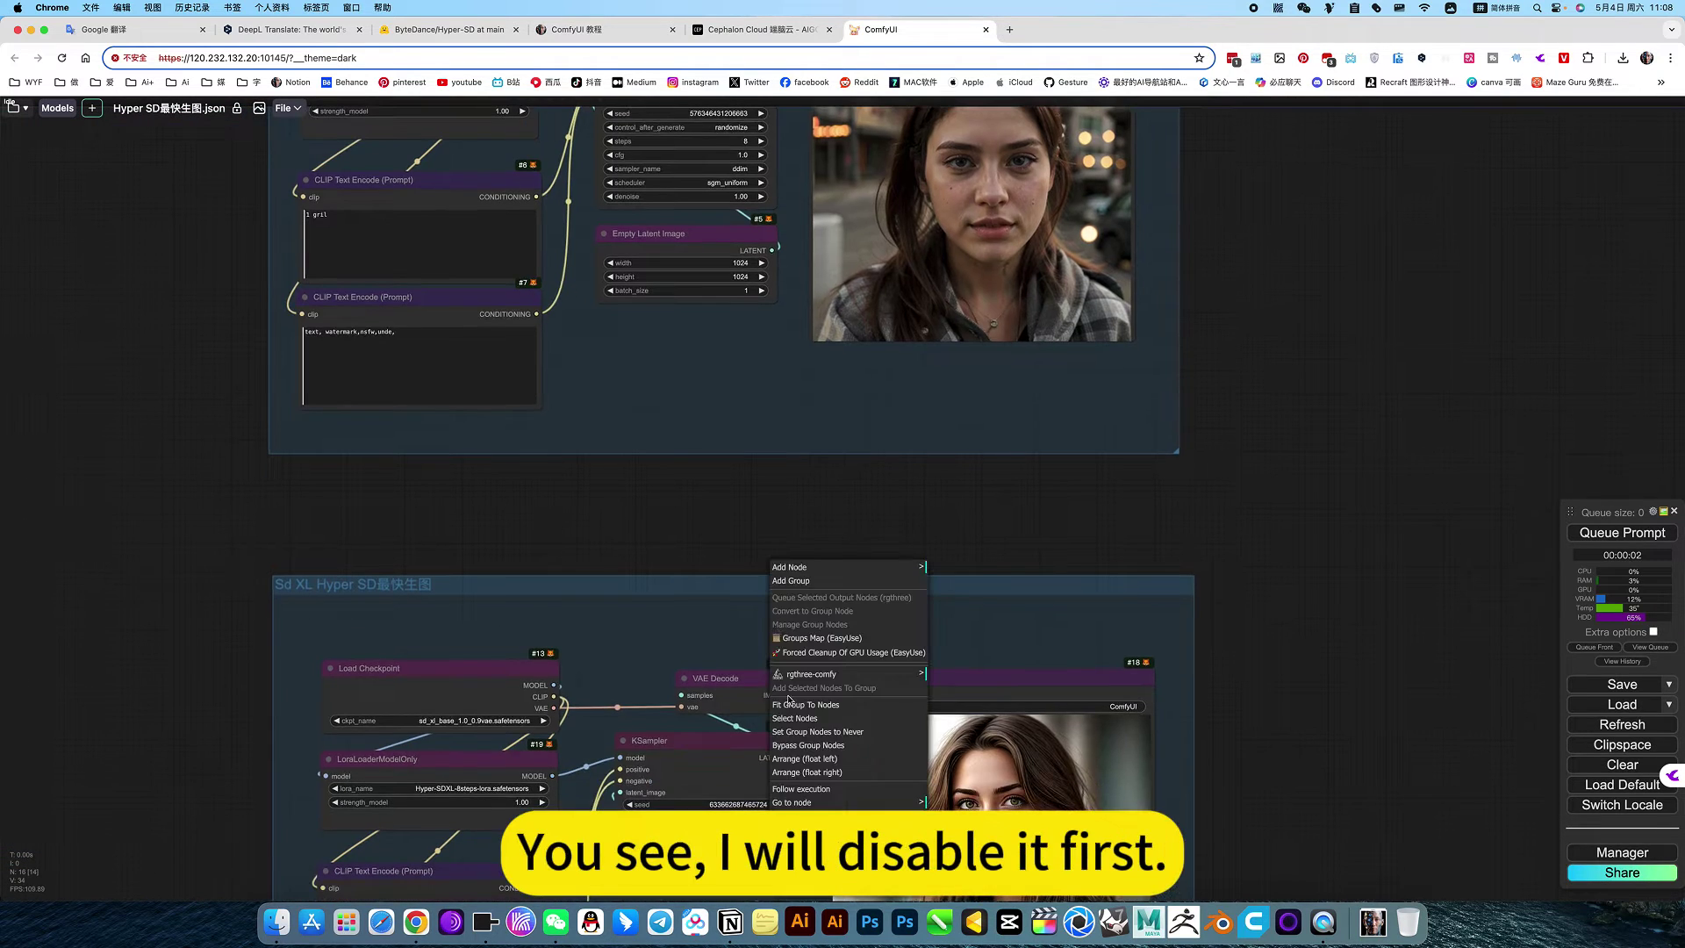
{"action": "left_click", "coordinate": [794, 744]}
{"action": "left_click_drag", "start_coordinate": [728, 422], "coordinate": [726, 837]}
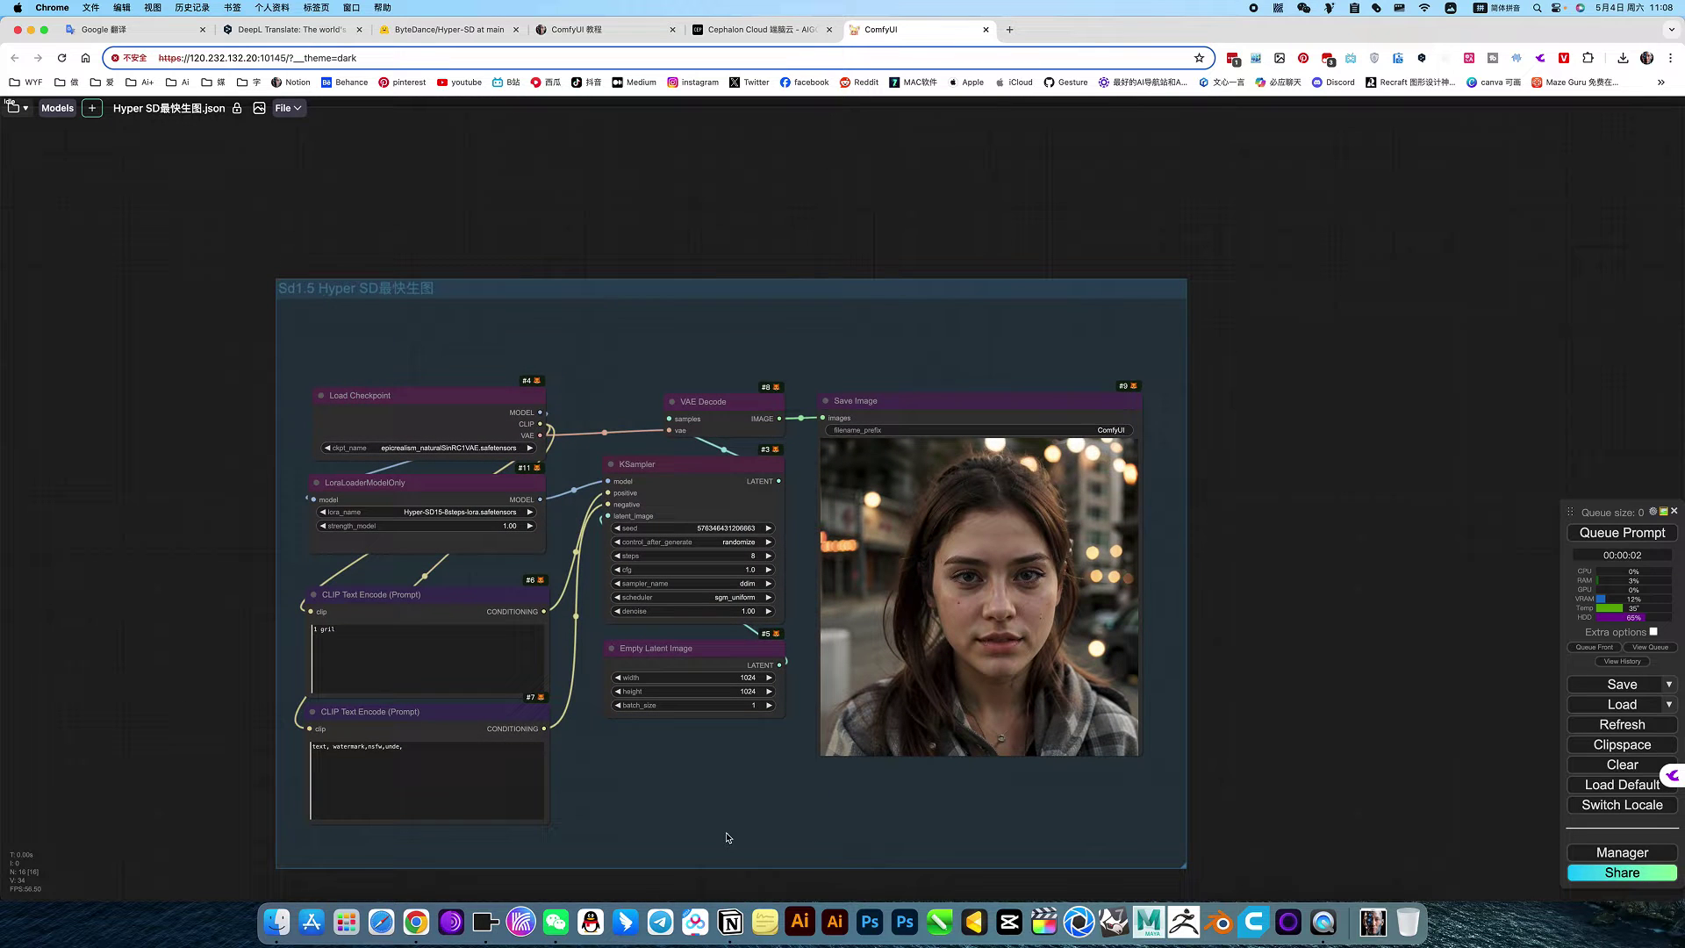
Queue the Sd1.5 workflow twice for new portraits, glancing at Cephalon Cloud before returning
{"action": "left_click", "coordinate": [1622, 531]}
{"action": "scroll", "coordinate": [667, 737], "scroll_direction": "up", "scroll_amount": 5}
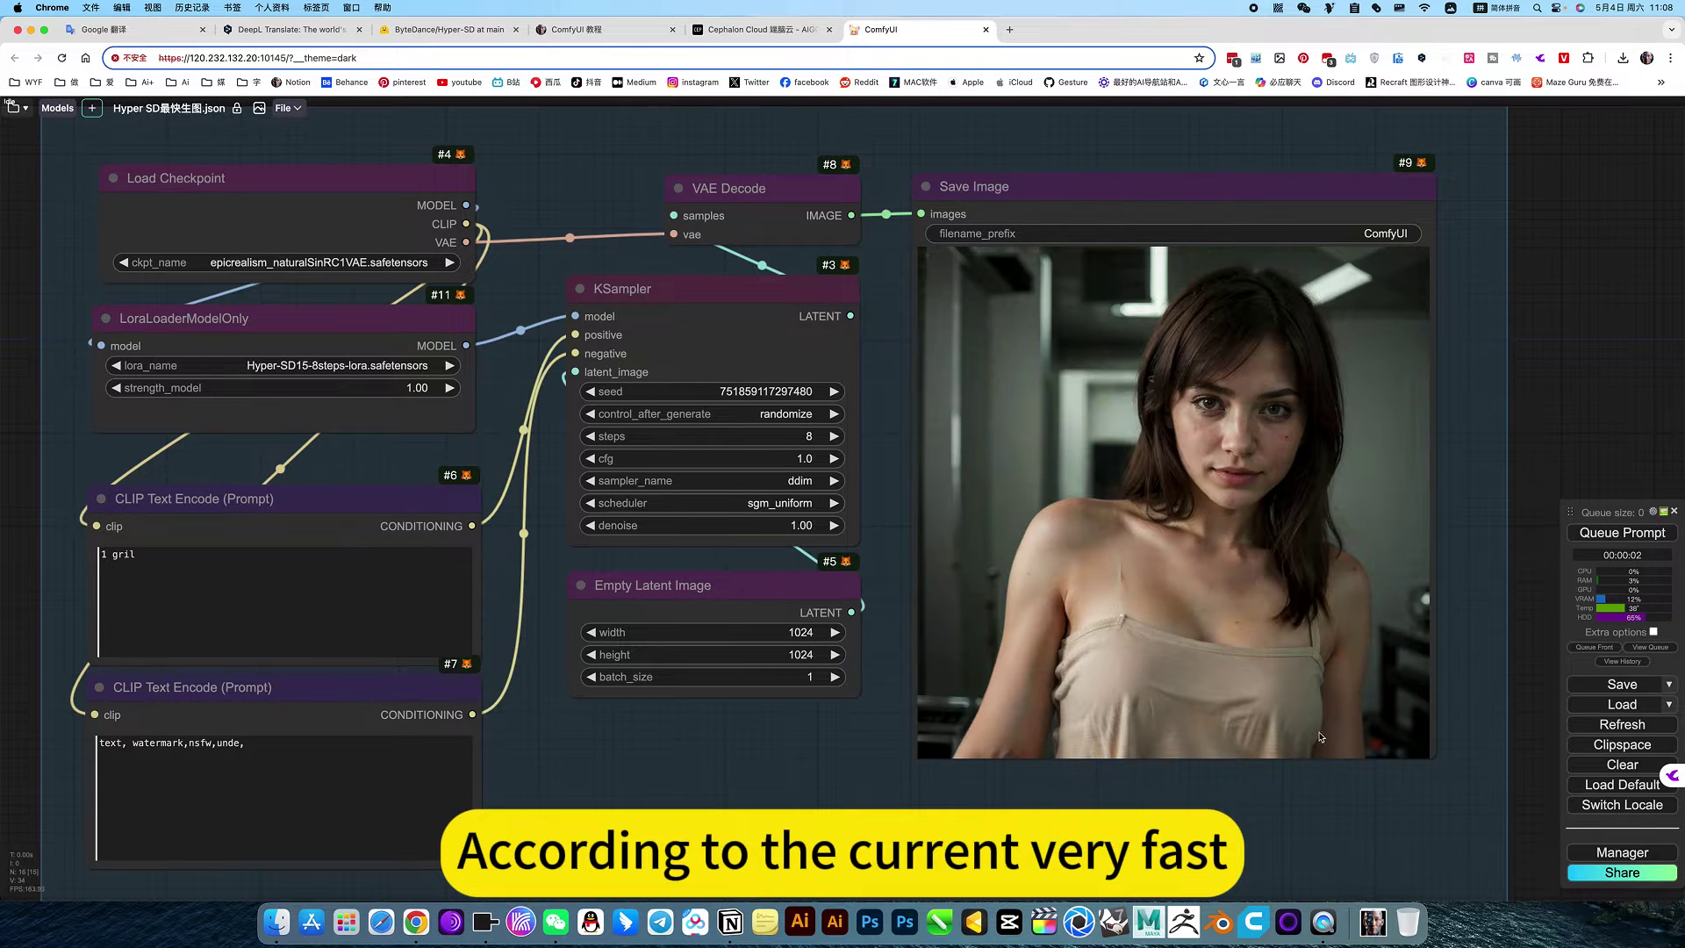
{"action": "left_click", "coordinate": [1589, 537]}
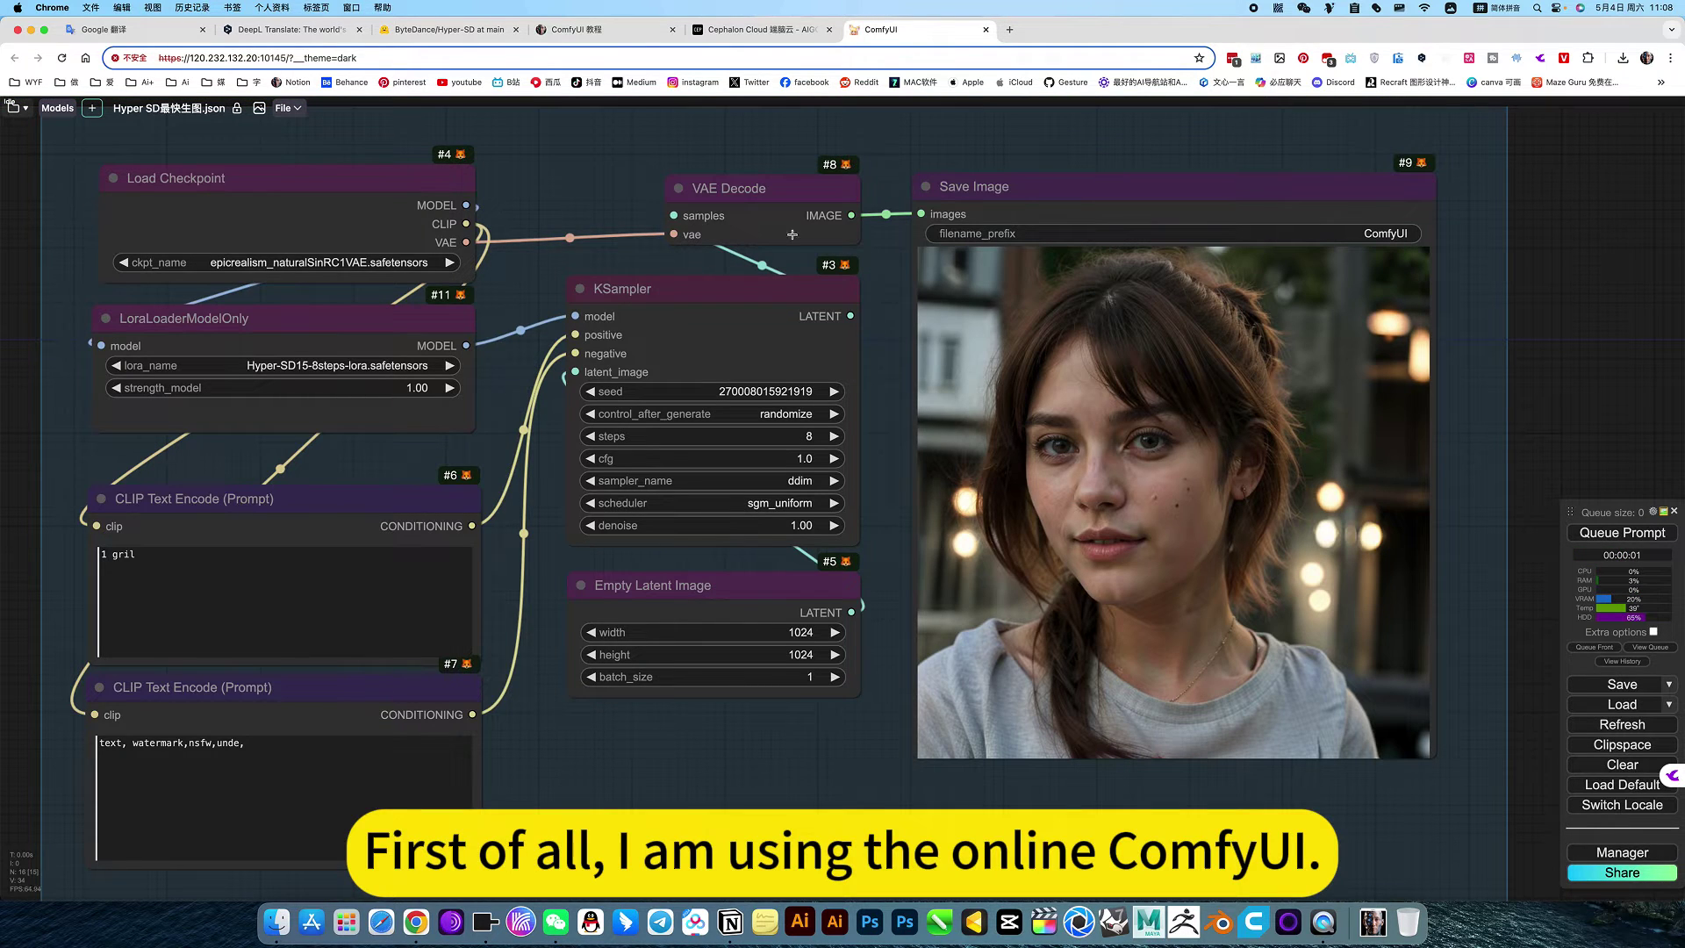
{"action": "left_click", "coordinate": [760, 34]}
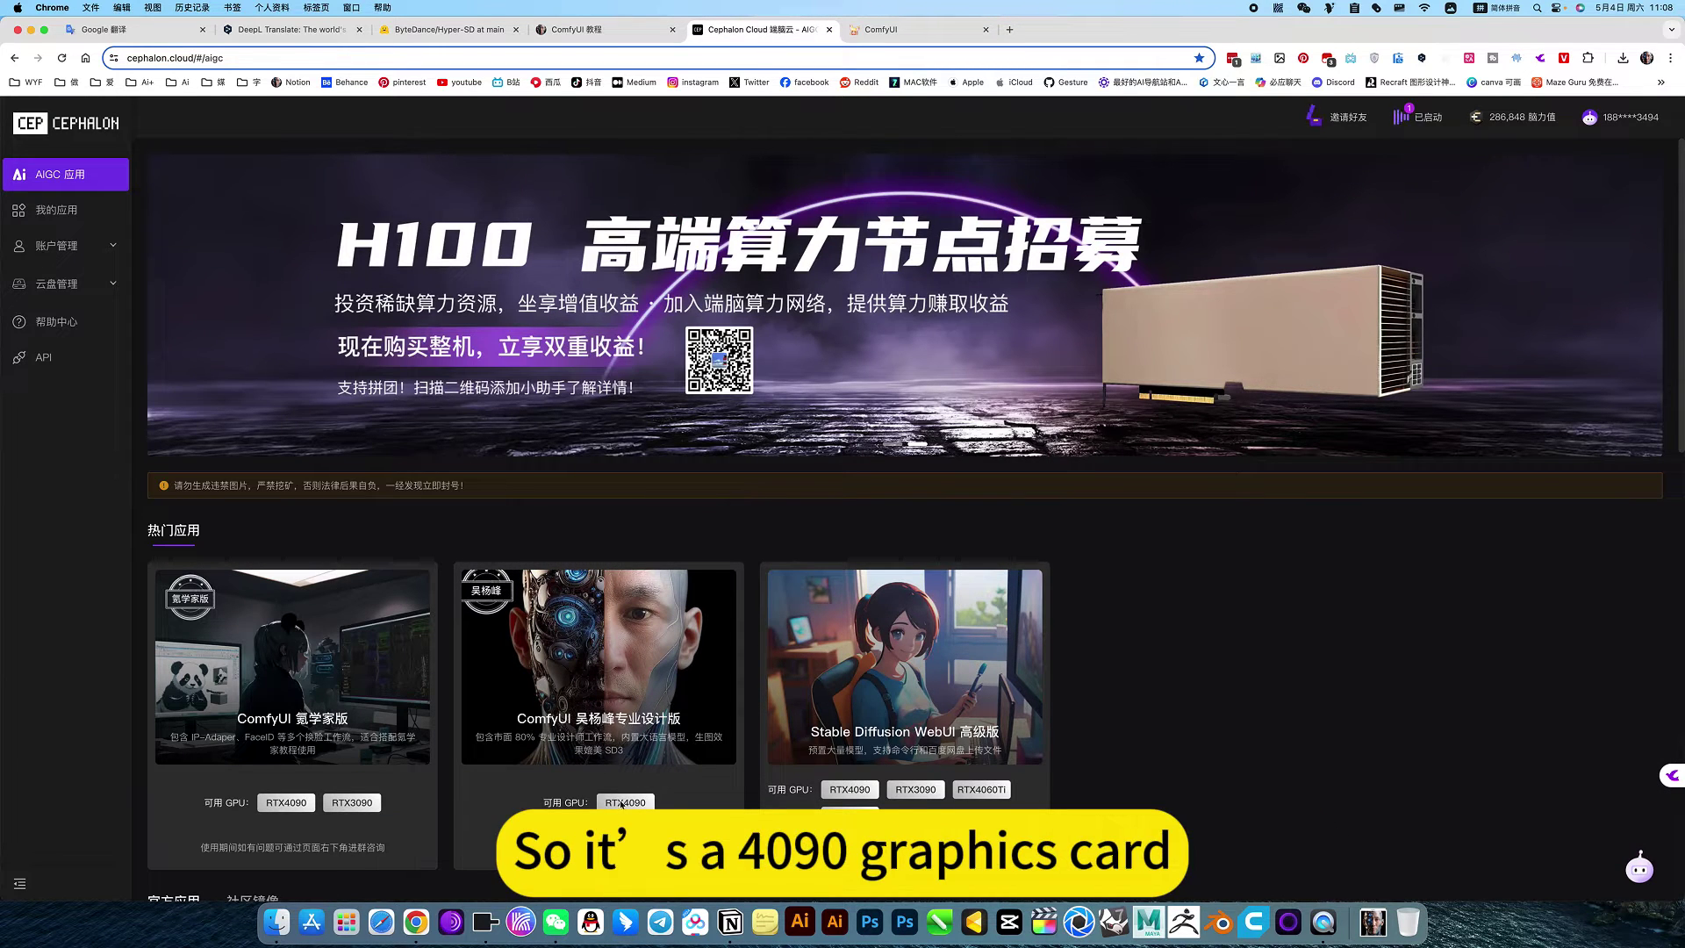
{"action": "left_click", "coordinate": [882, 30]}
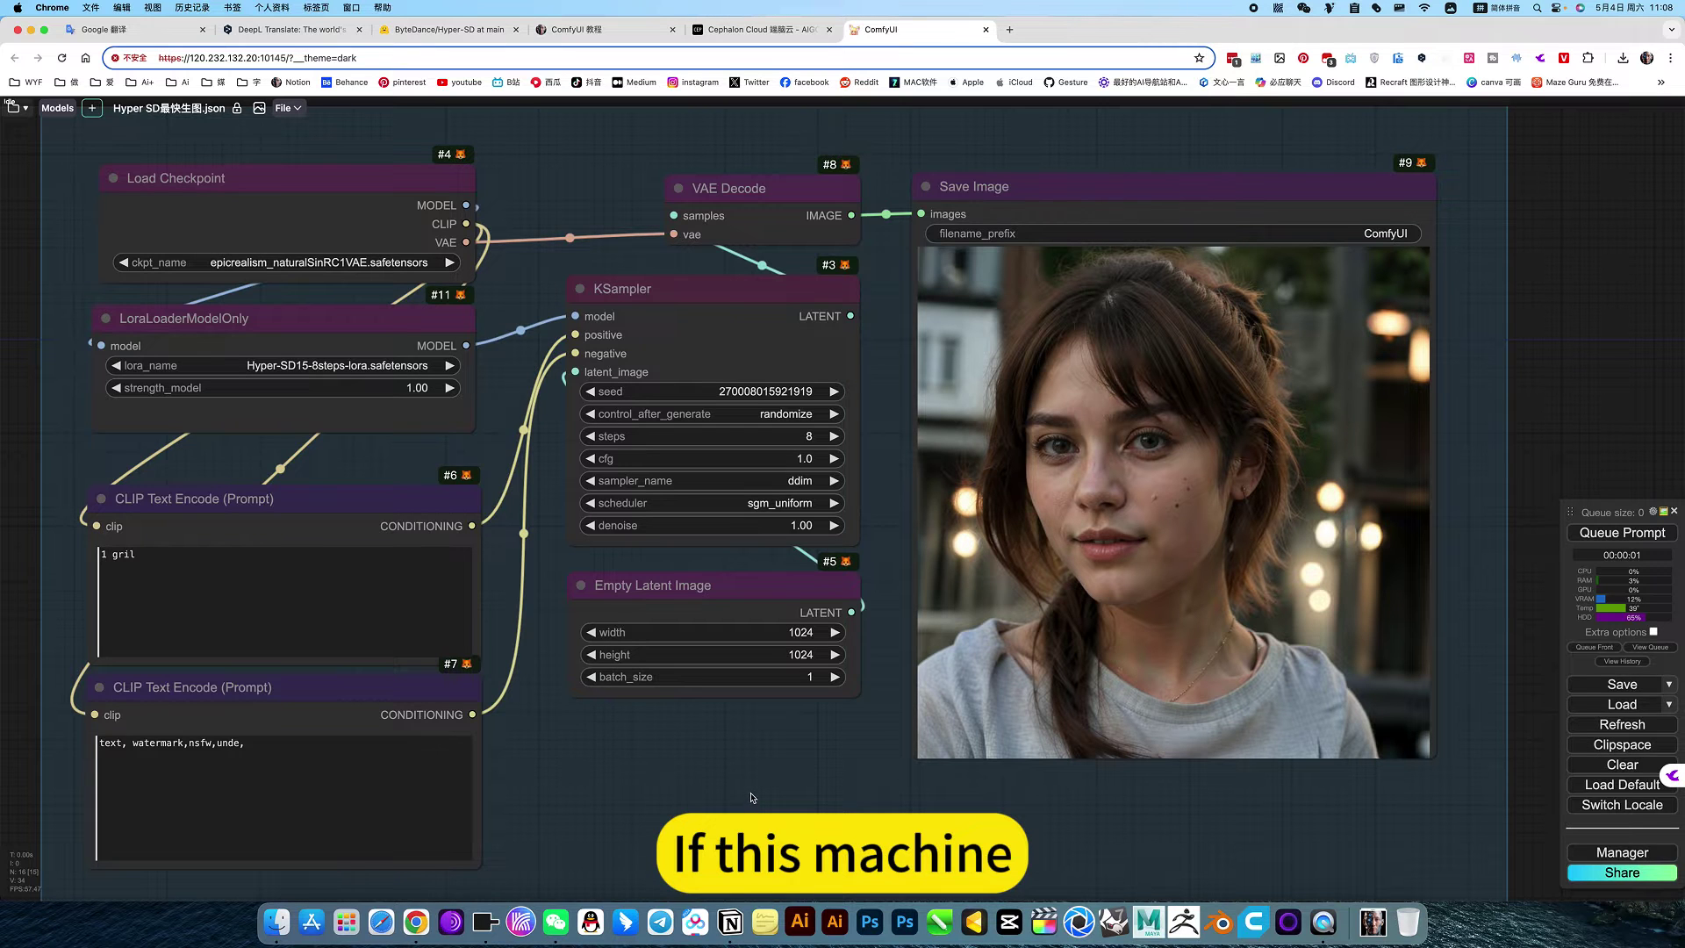
{"action": "left_click_drag", "start_coordinate": [750, 797], "coordinate": [852, 830]}
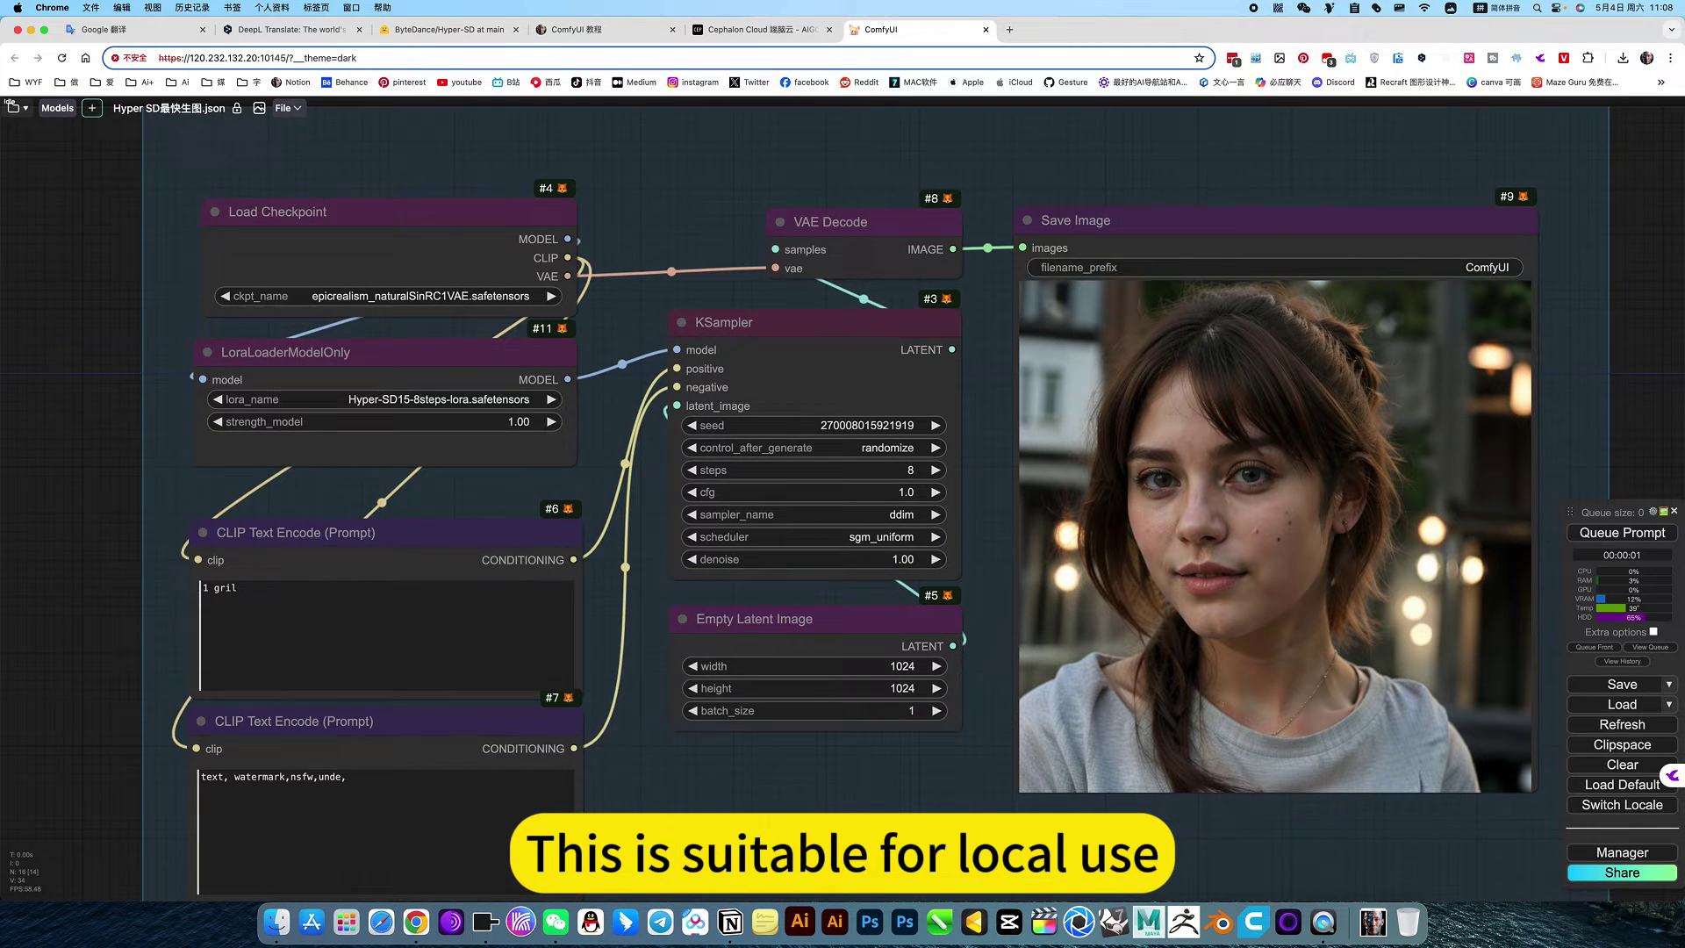
{"action": "scroll", "coordinate": [844, 817], "scroll_direction": "down", "scroll_amount": 3}
{"action": "scroll", "coordinate": [800, 794], "scroll_direction": "up", "scroll_amount": 3}
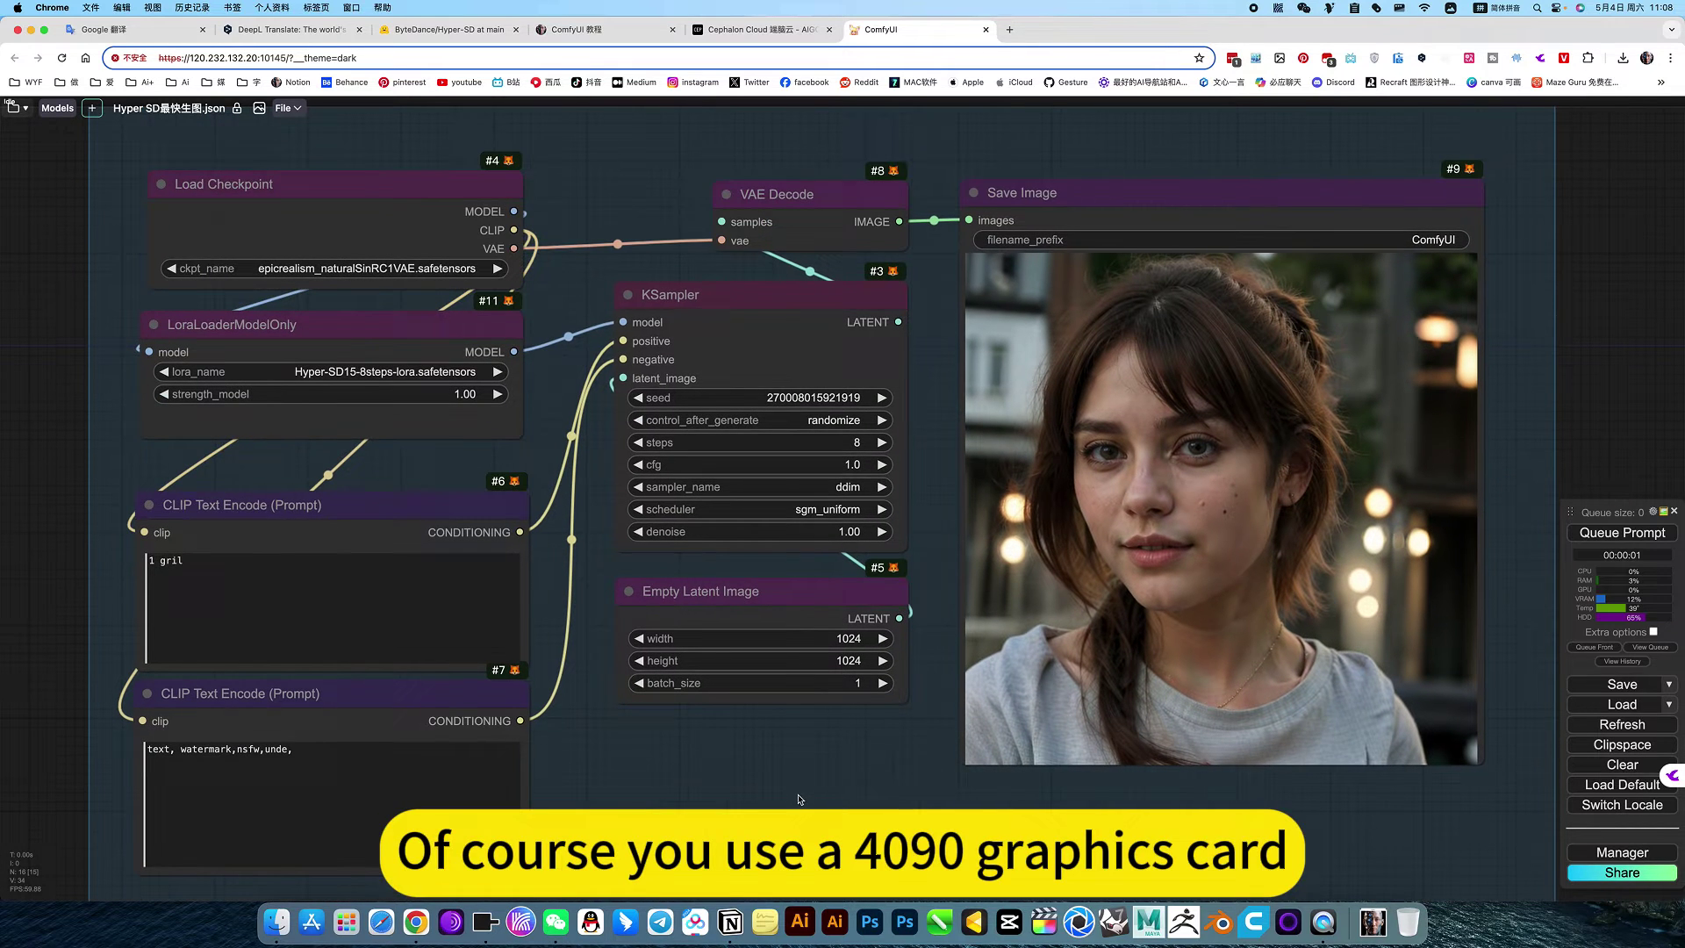
{"action": "left_click", "coordinate": [1621, 532]}
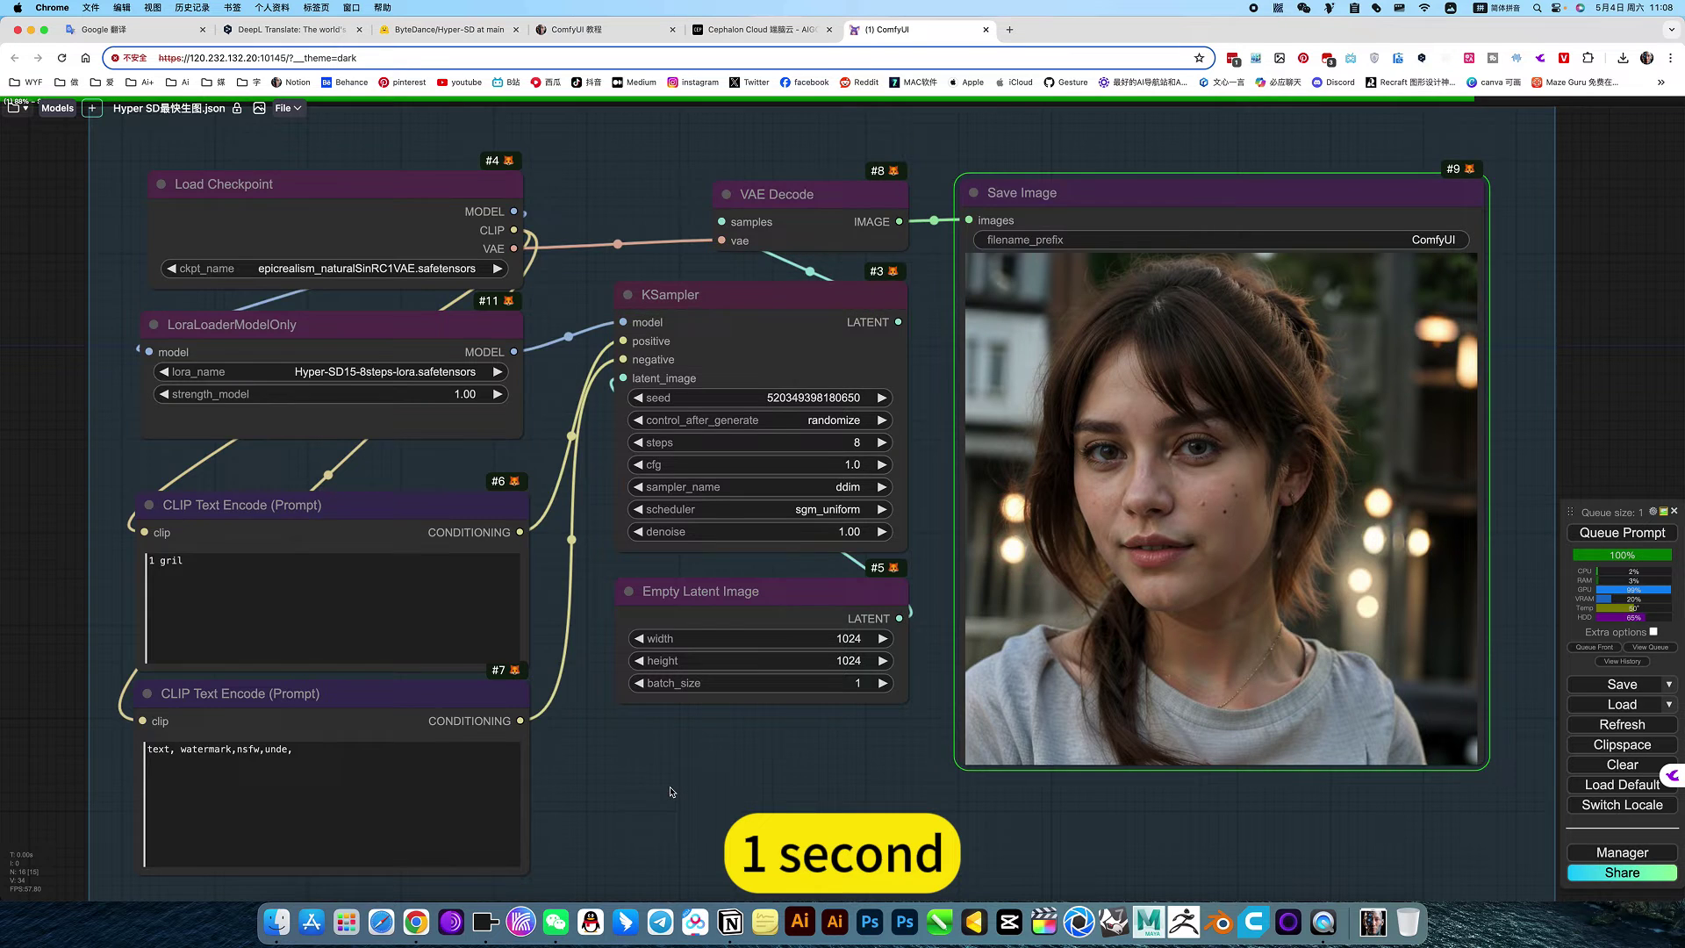
{"action": "scroll", "coordinate": [672, 791], "scroll_direction": "down", "scroll_amount": 3}
{"action": "left_click_drag", "start_coordinate": [677, 797], "coordinate": [760, 733]}
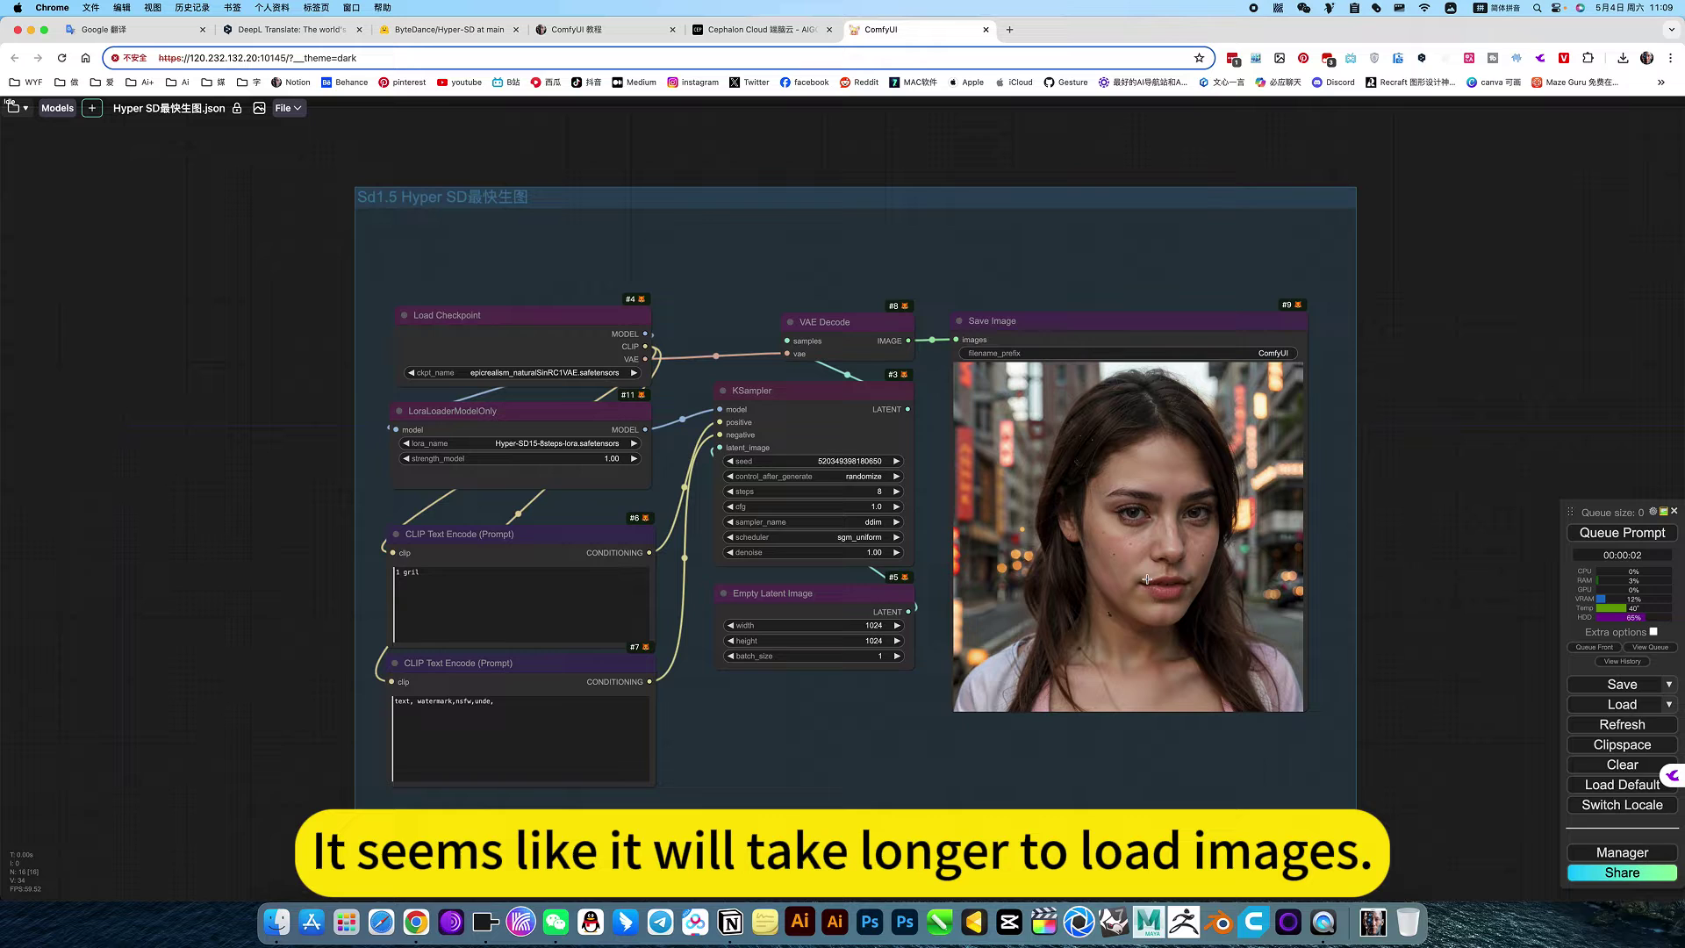
{"action": "left_click_drag", "start_coordinate": [850, 746], "coordinate": [893, 779]}
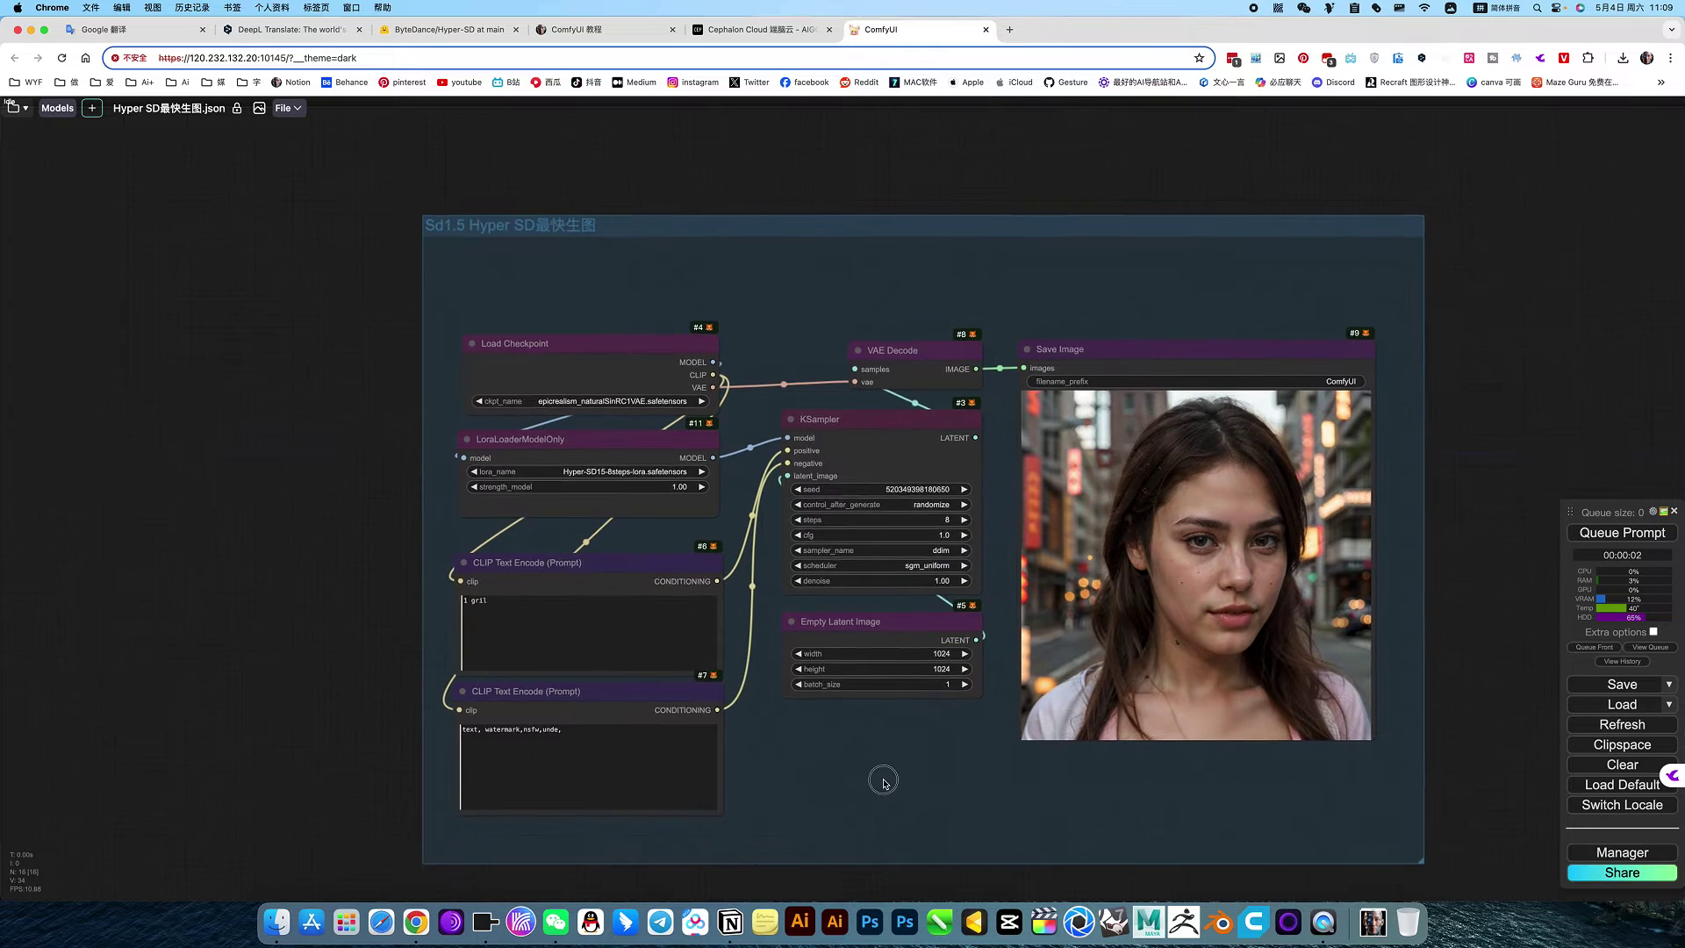
{"action": "scroll", "coordinate": [557, 397], "scroll_direction": "up", "scroll_amount": 15}
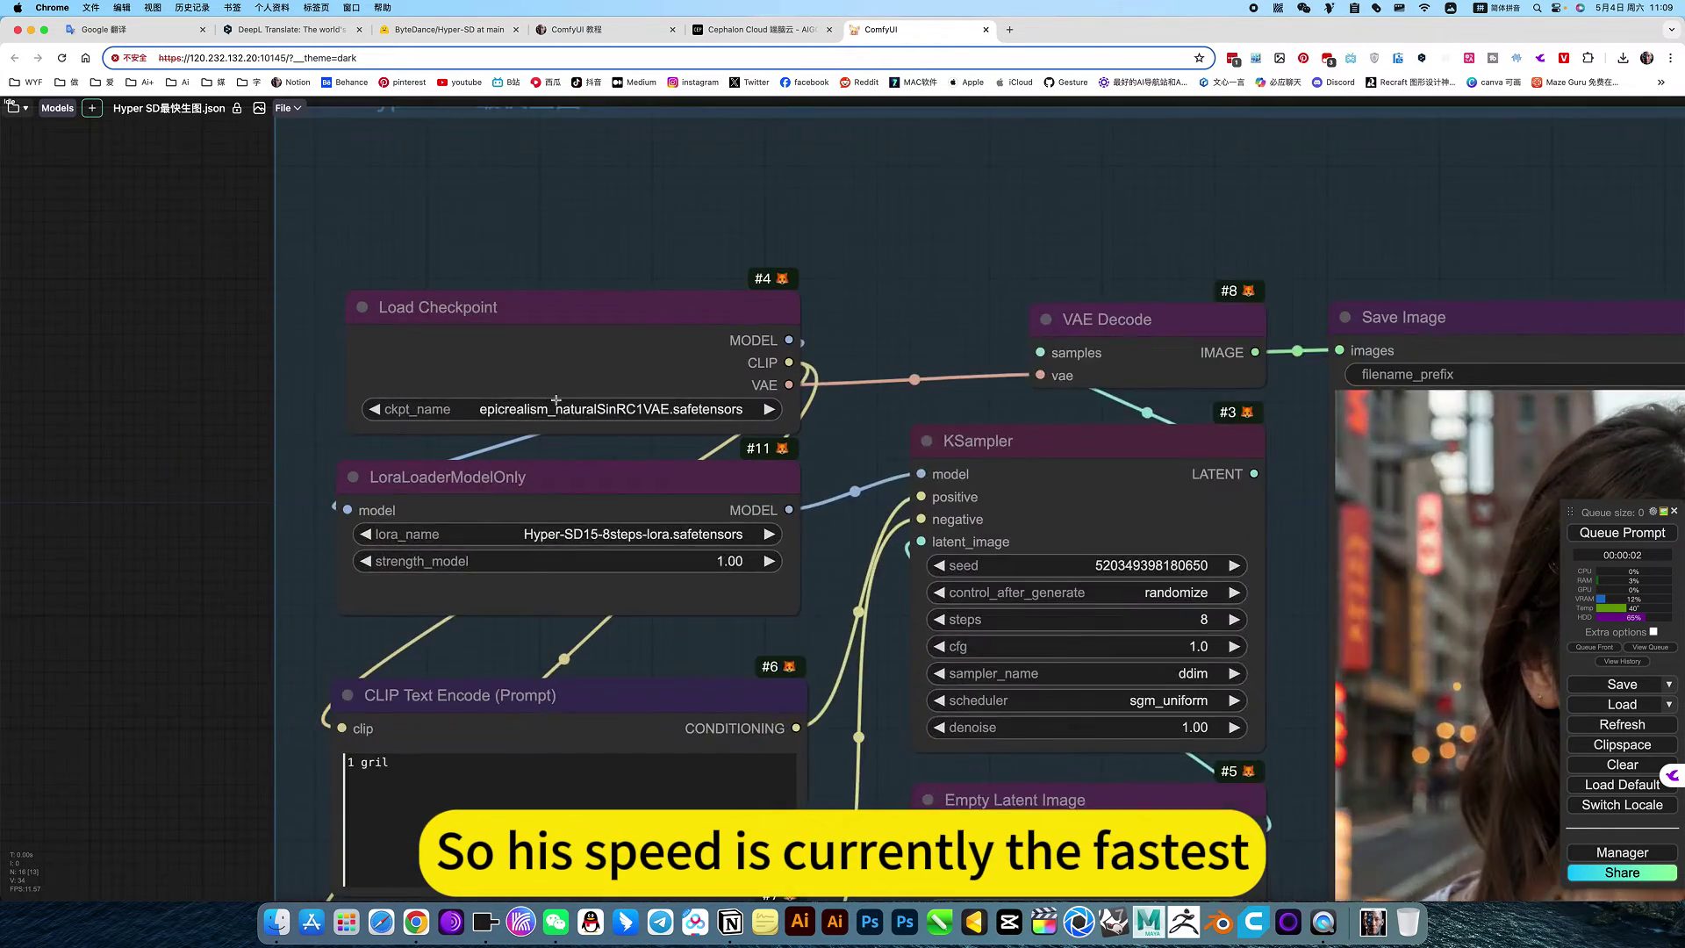
{"action": "scroll", "coordinate": [566, 586], "scroll_direction": "up", "scroll_amount": 3}
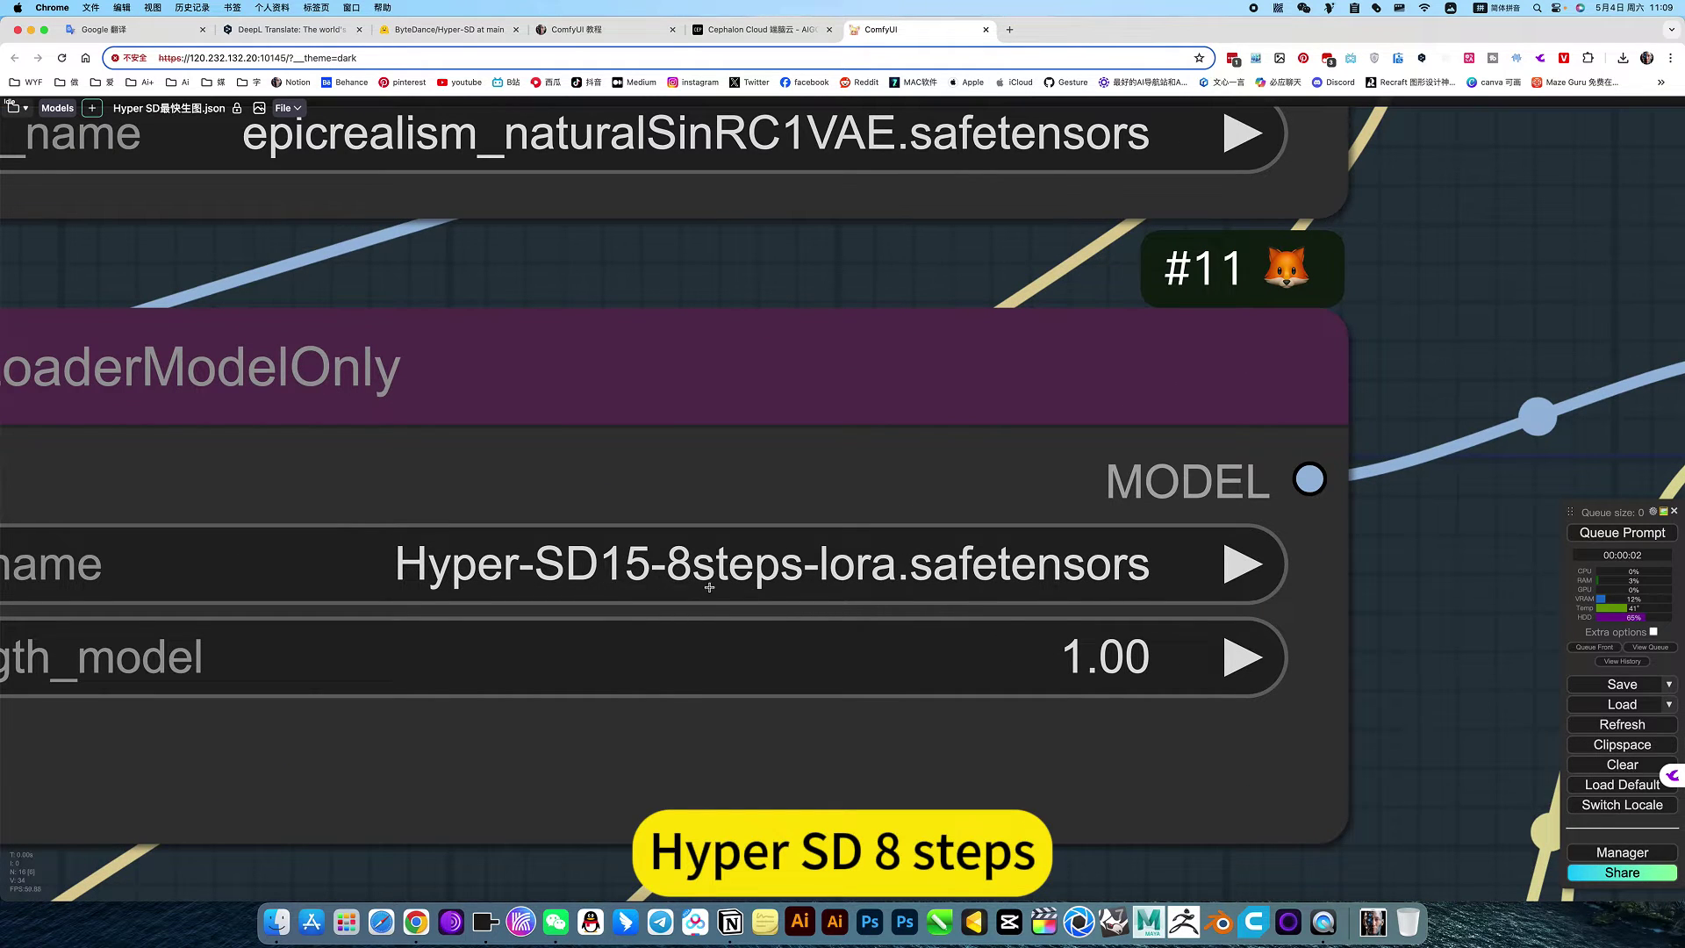
{"action": "scroll", "coordinate": [709, 587], "scroll_direction": "down", "scroll_amount": 15}
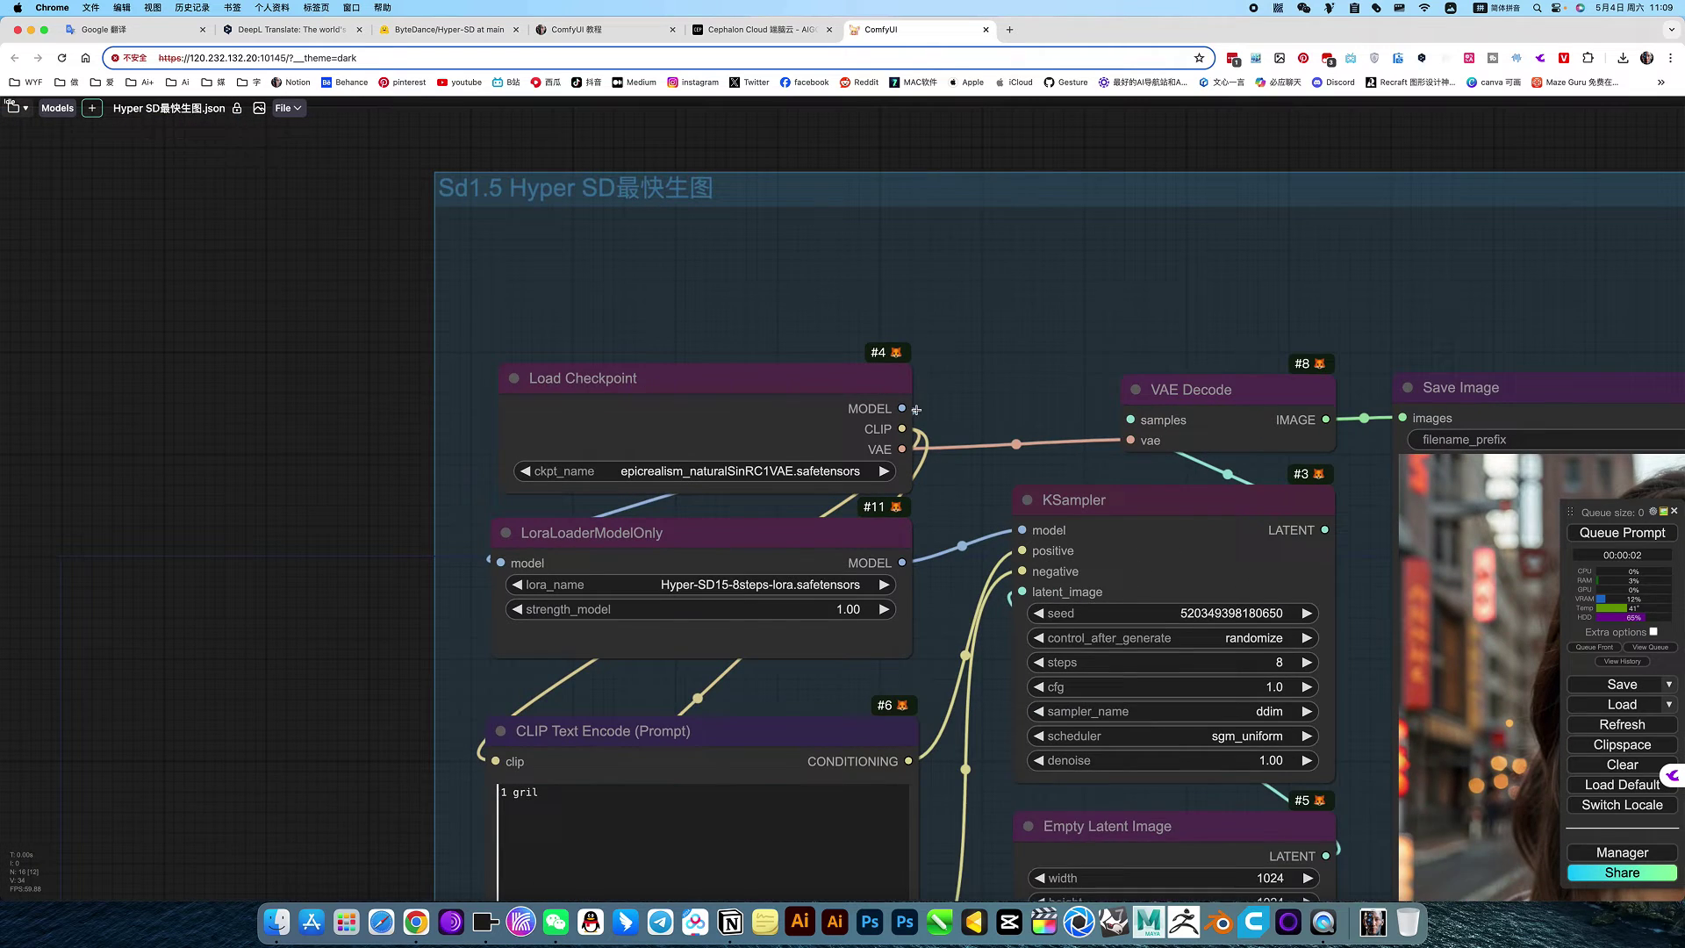
{"action": "left_click_drag", "start_coordinate": [788, 480], "coordinate": [738, 475]}
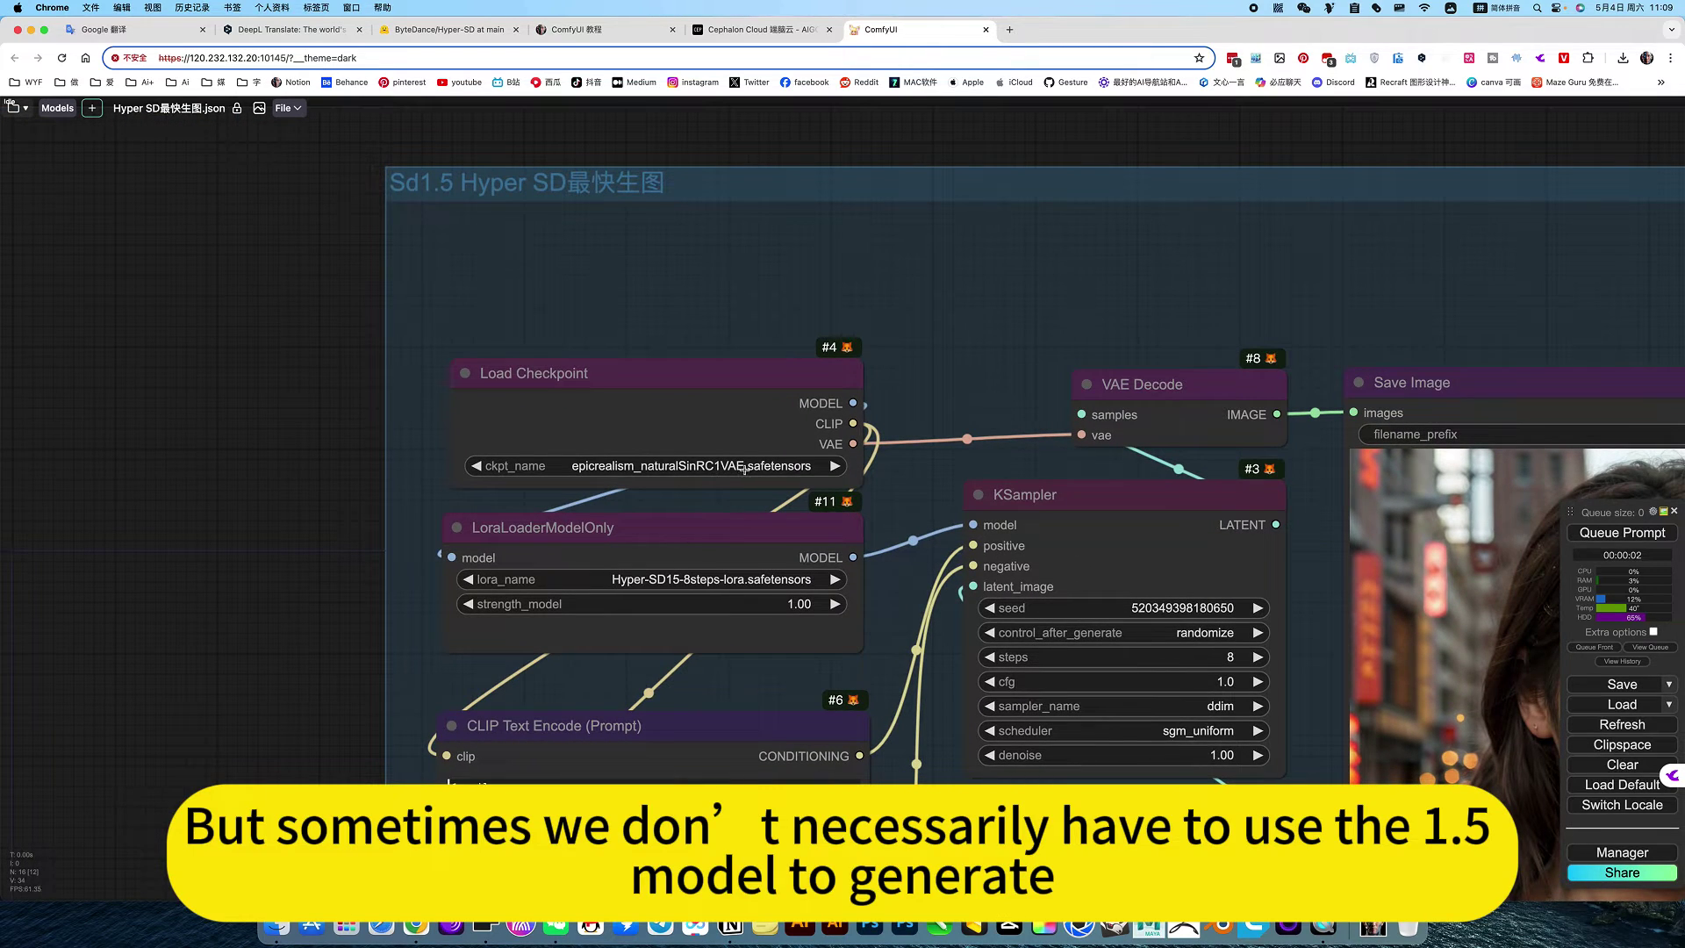
Bypass all nodes in the Sd1.5 Hyper SD group
{"action": "right_click", "coordinate": [1050, 276]}
{"action": "scroll", "coordinate": [1050, 277], "scroll_direction": "up", "scroll_amount": 1}
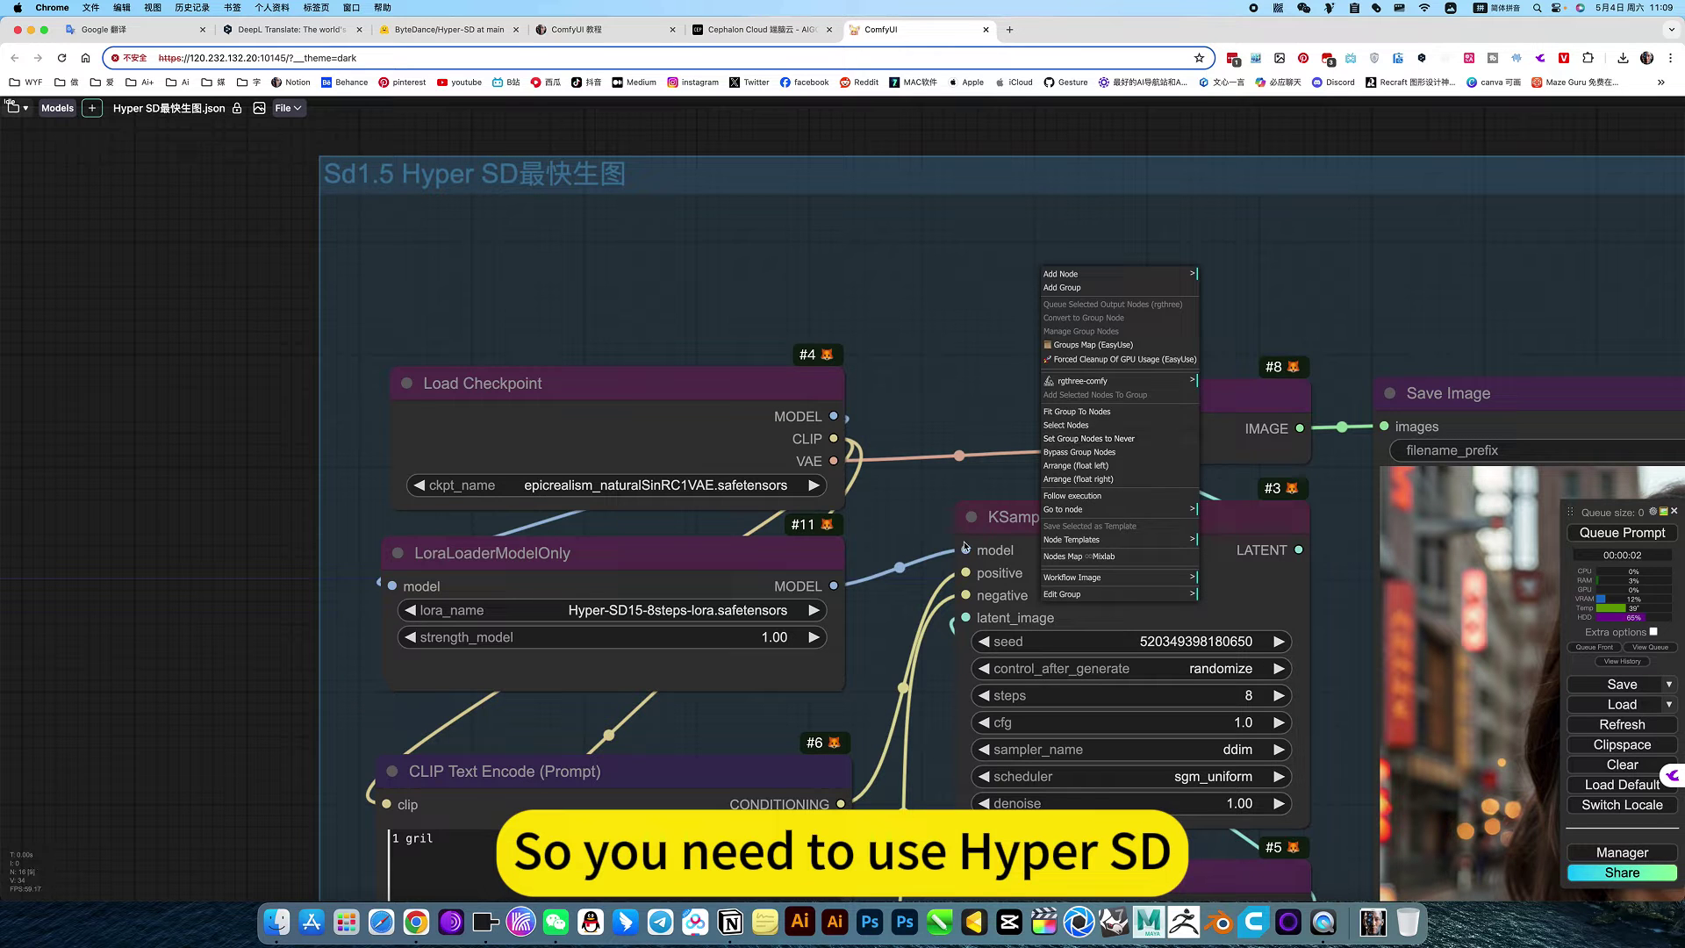
{"action": "left_click", "coordinate": [1081, 453]}
{"action": "scroll", "coordinate": [881, 601], "scroll_direction": "down", "scroll_amount": 10}
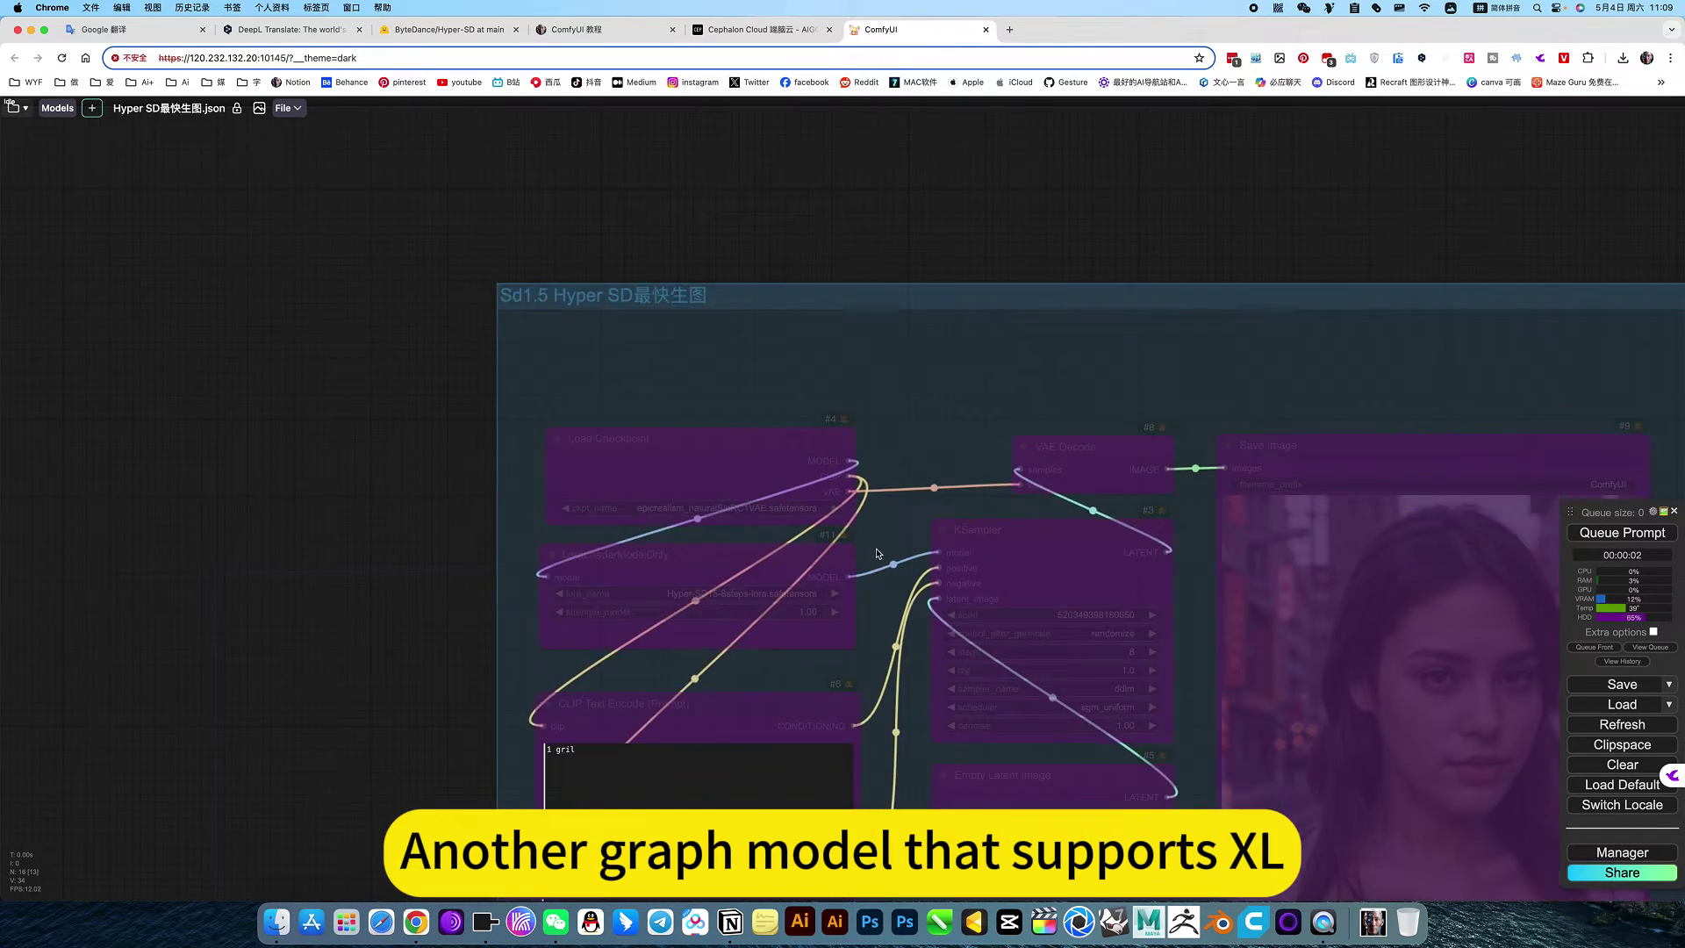
Set the Sd XL Hyper SD group's nodes back to Always so it runs
{"action": "left_click_drag", "start_coordinate": [816, 492], "coordinate": [673, 132]}
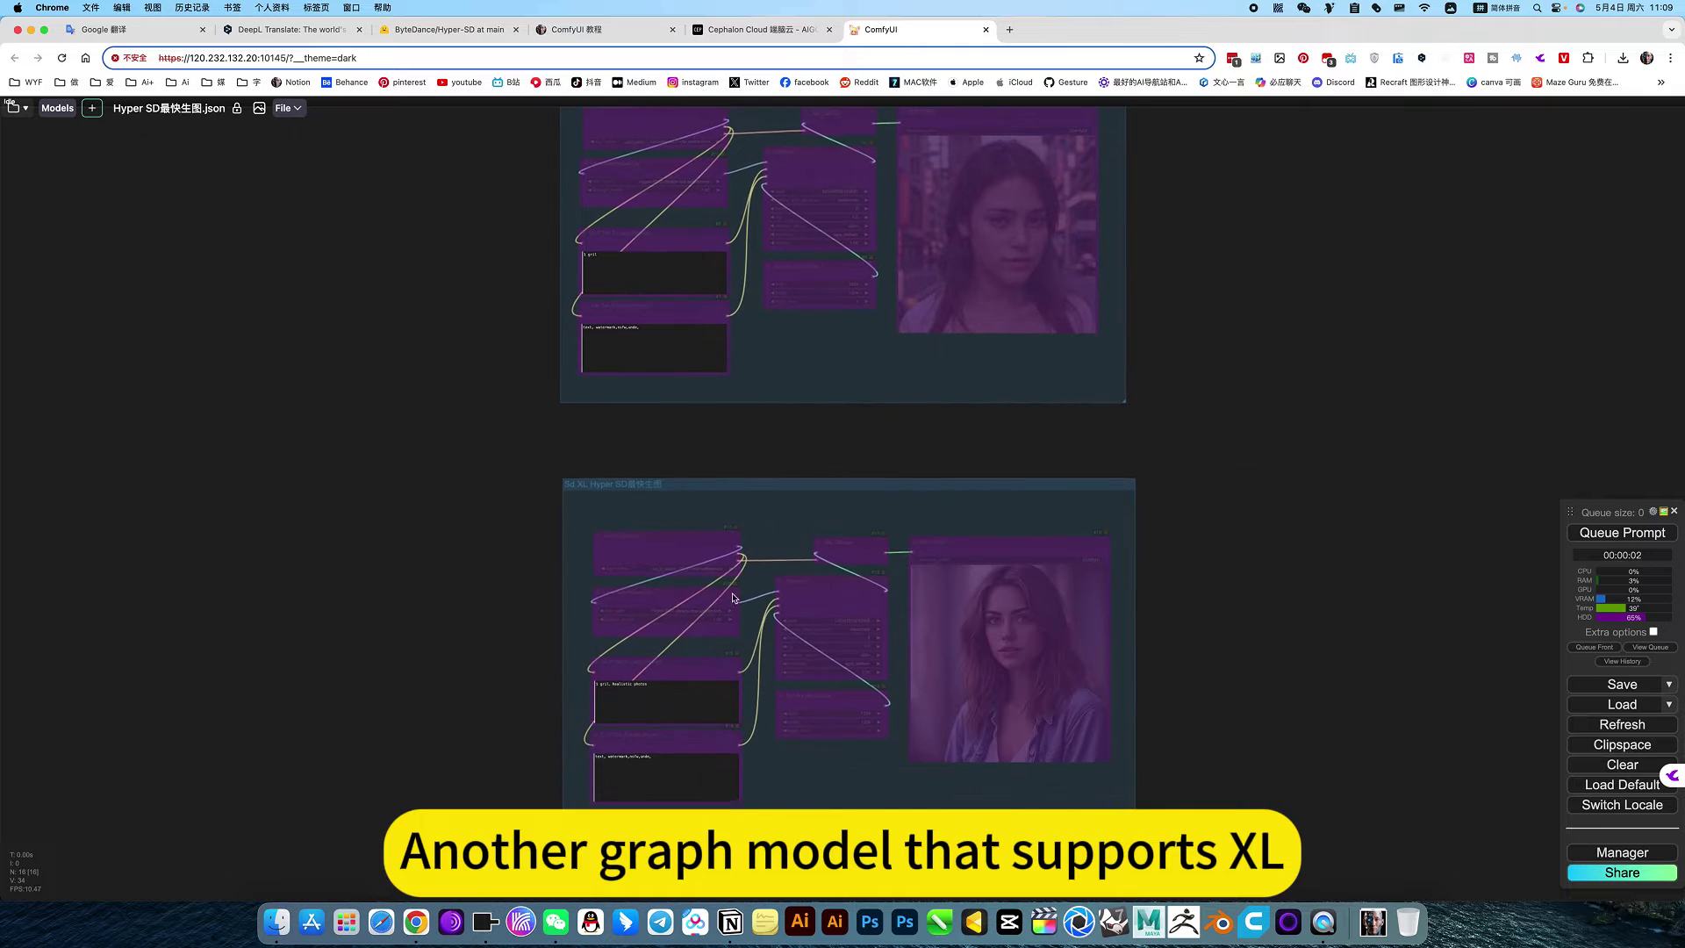
{"action": "right_click", "coordinate": [774, 525]}
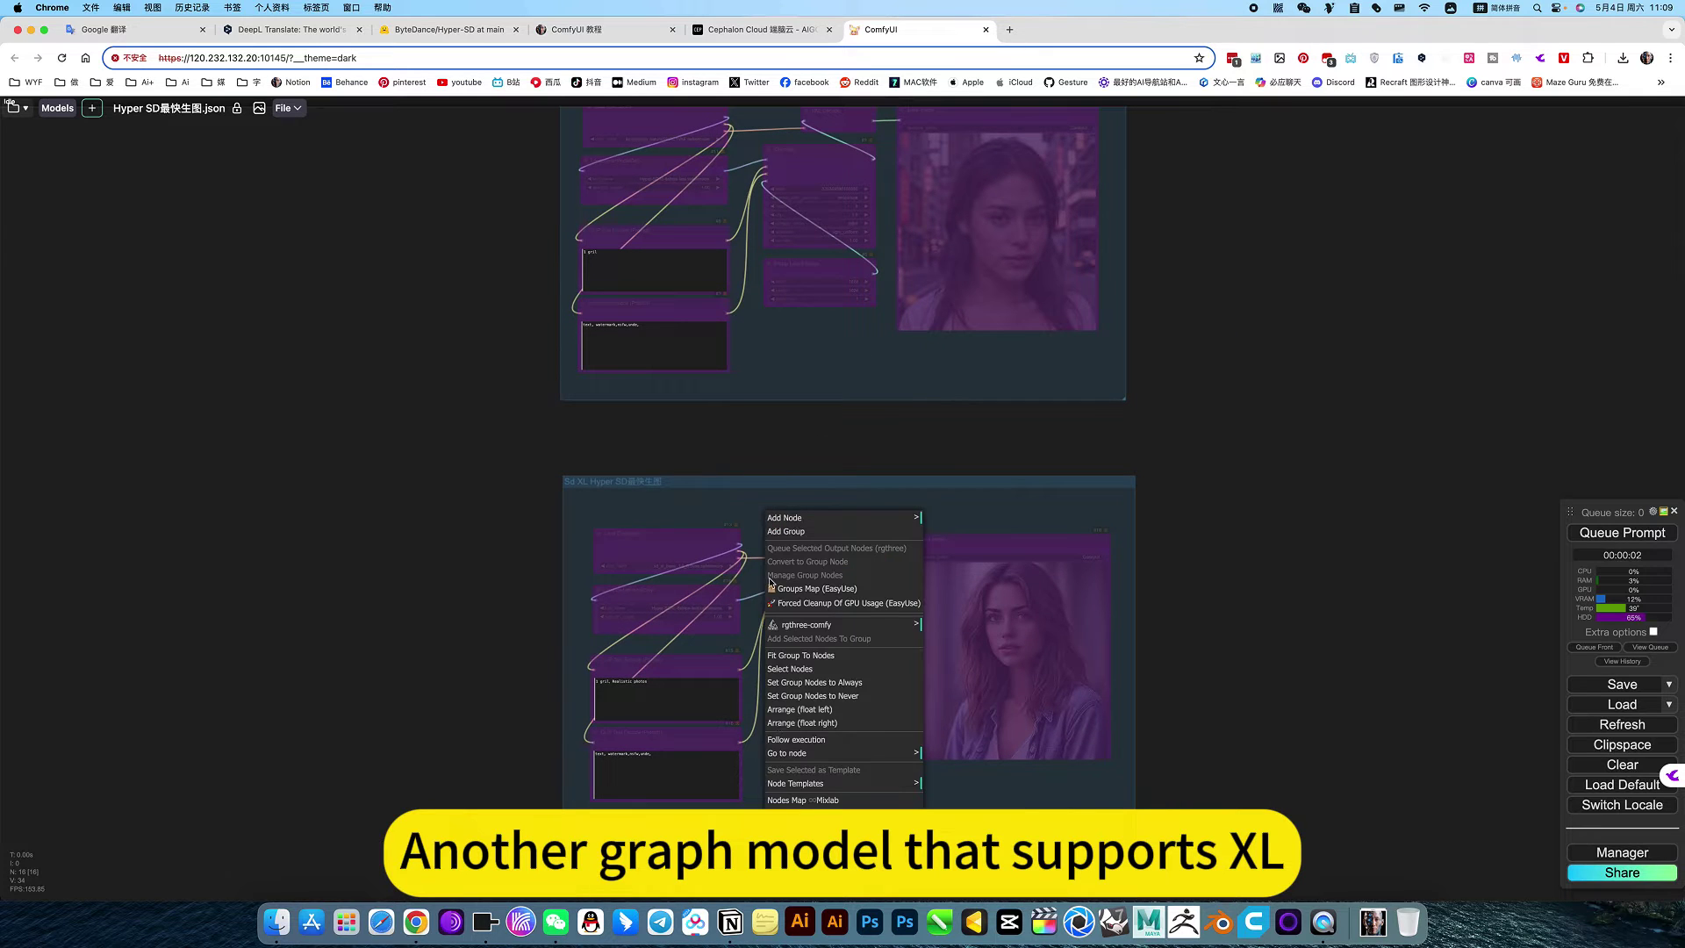
{"action": "left_click", "coordinate": [815, 682]}
{"action": "scroll", "coordinate": [690, 616], "scroll_direction": "up", "scroll_amount": 1}
{"action": "scroll", "coordinate": [689, 616], "scroll_direction": "up", "scroll_amount": 10}
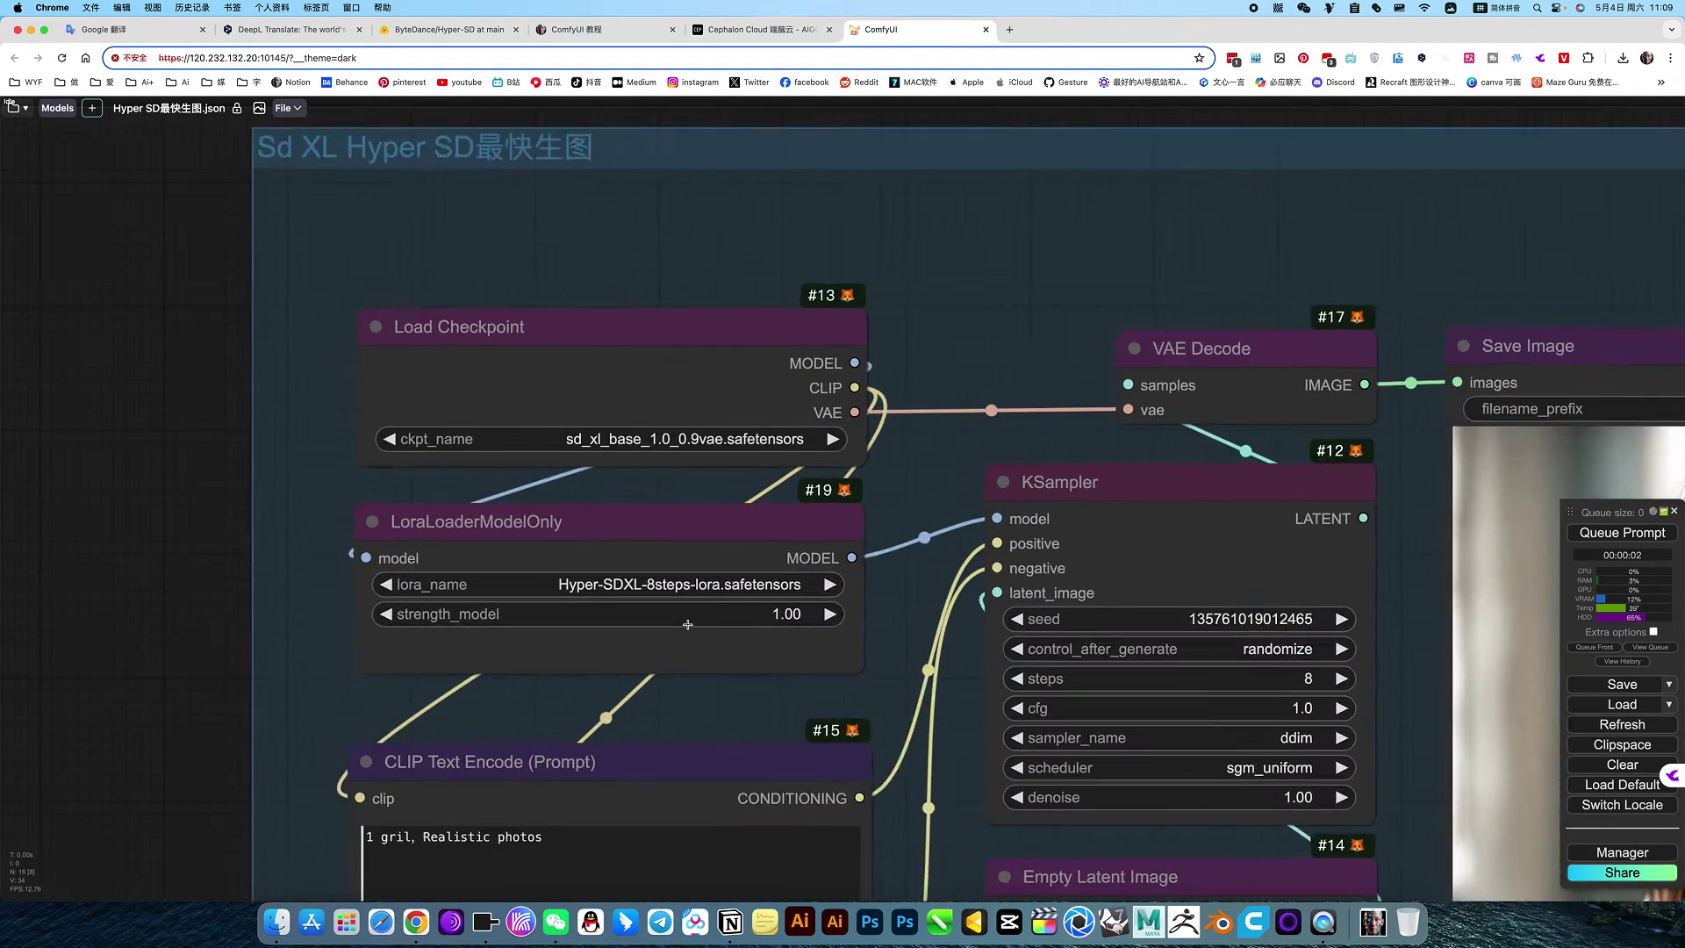
{"action": "scroll", "coordinate": [690, 628], "scroll_direction": "up", "scroll_amount": 2}
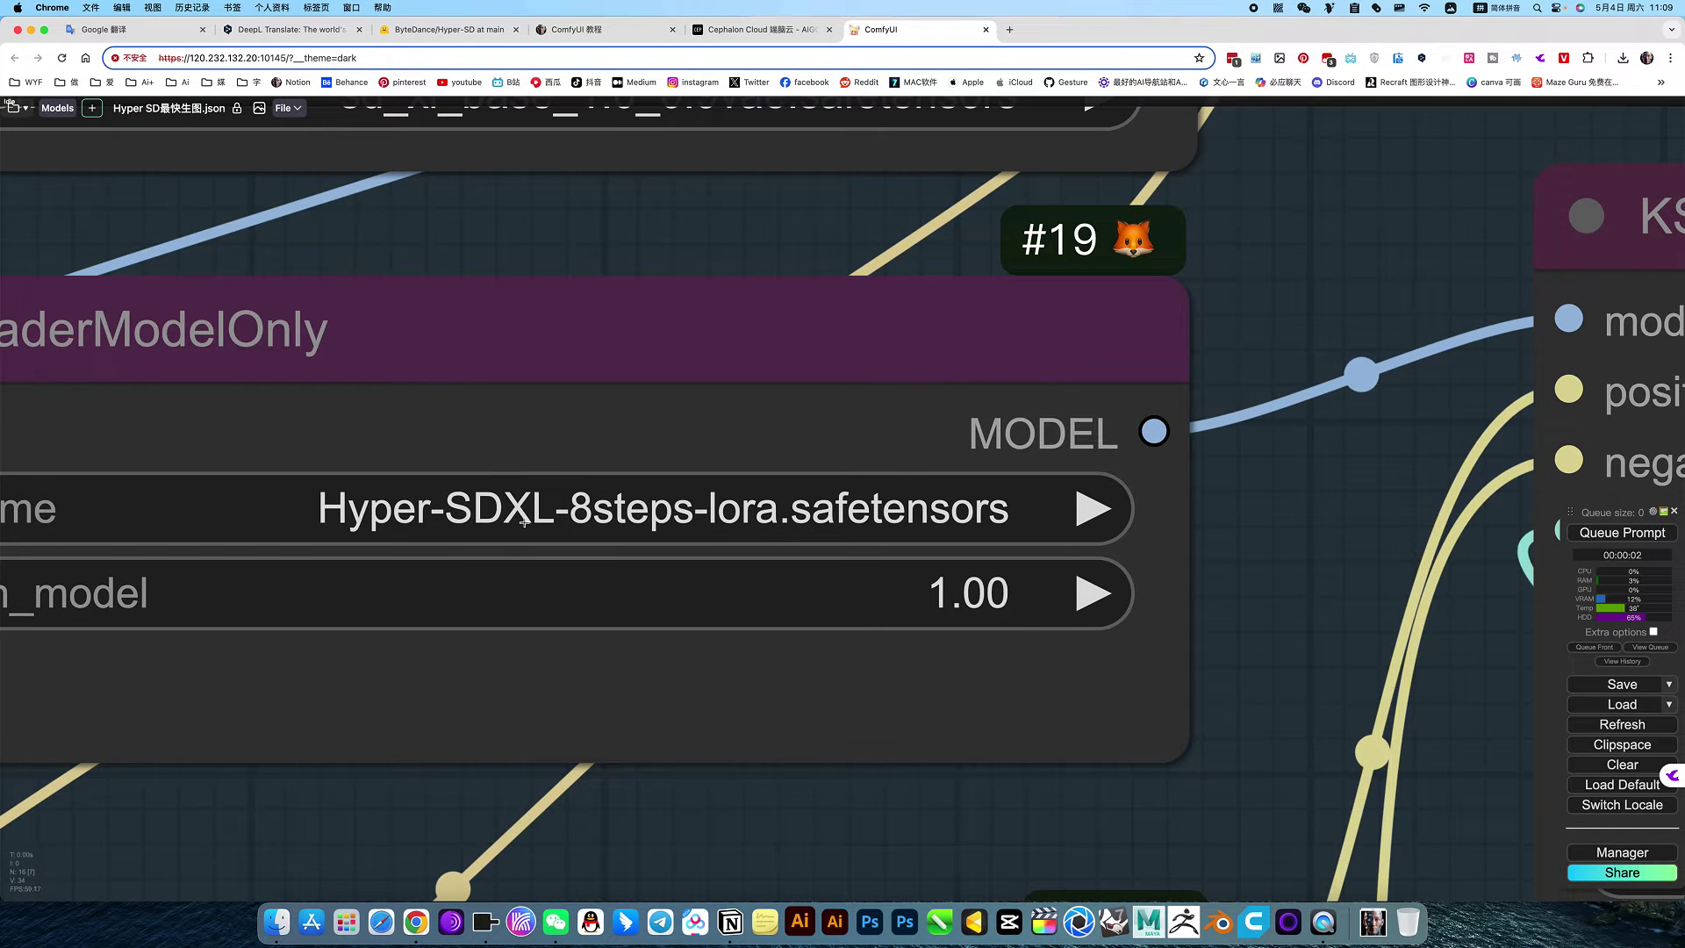
{"action": "scroll", "coordinate": [512, 559], "scroll_direction": "down", "scroll_amount": 8}
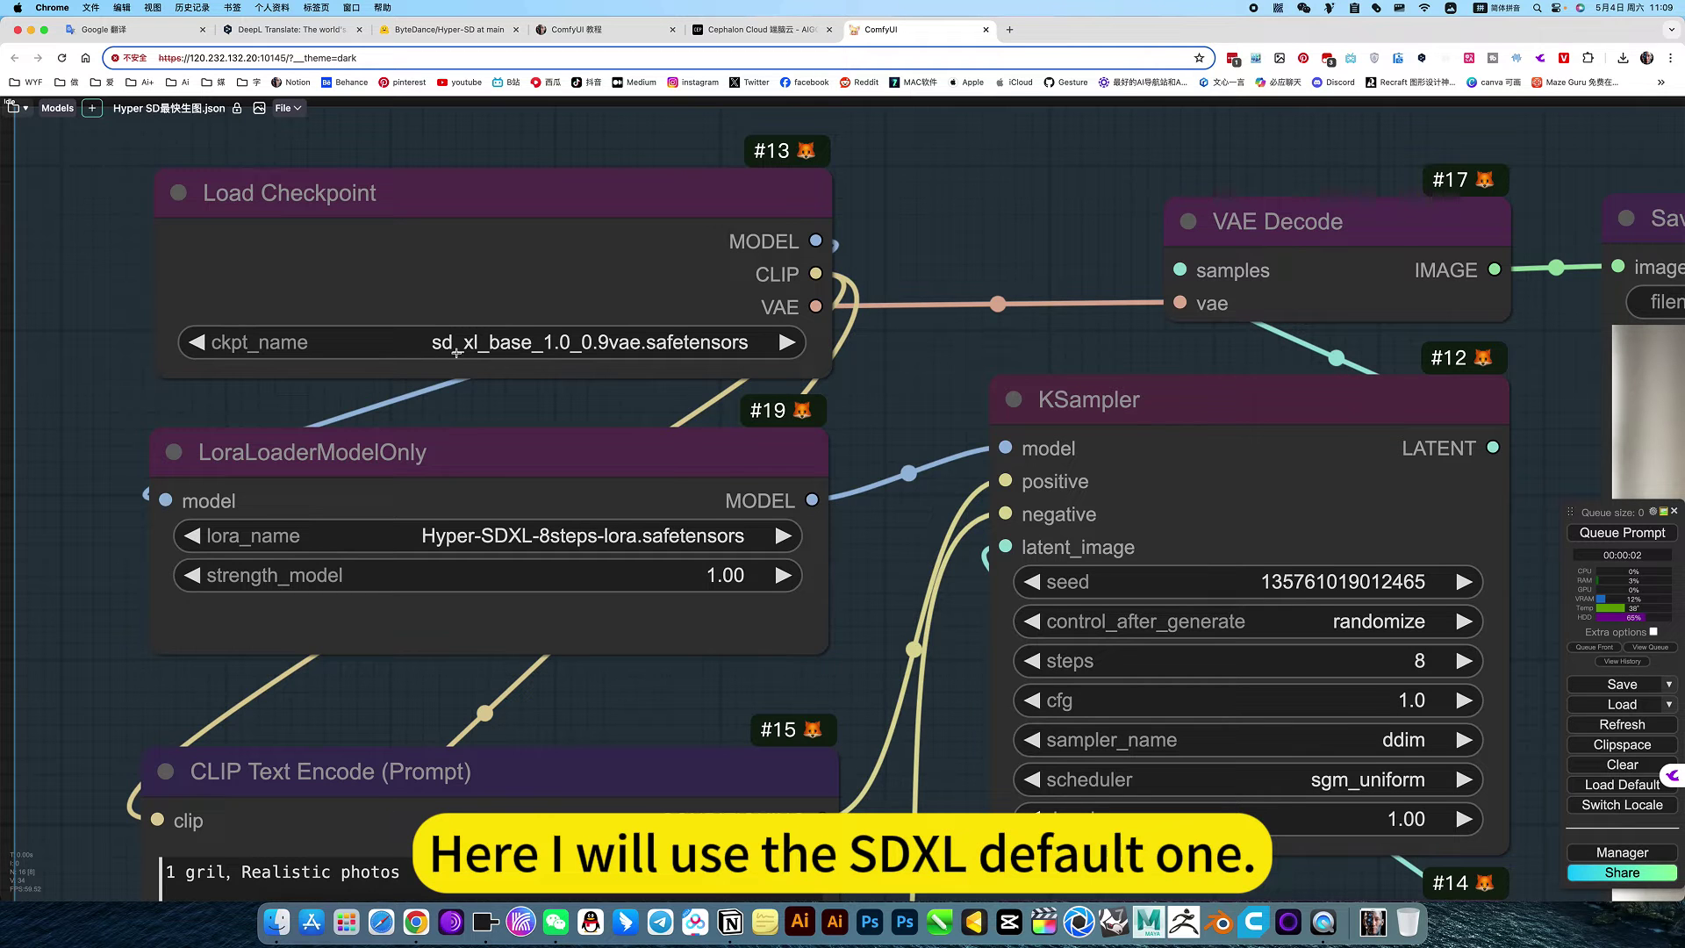
{"action": "scroll", "coordinate": [456, 352], "scroll_direction": "up", "scroll_amount": 10}
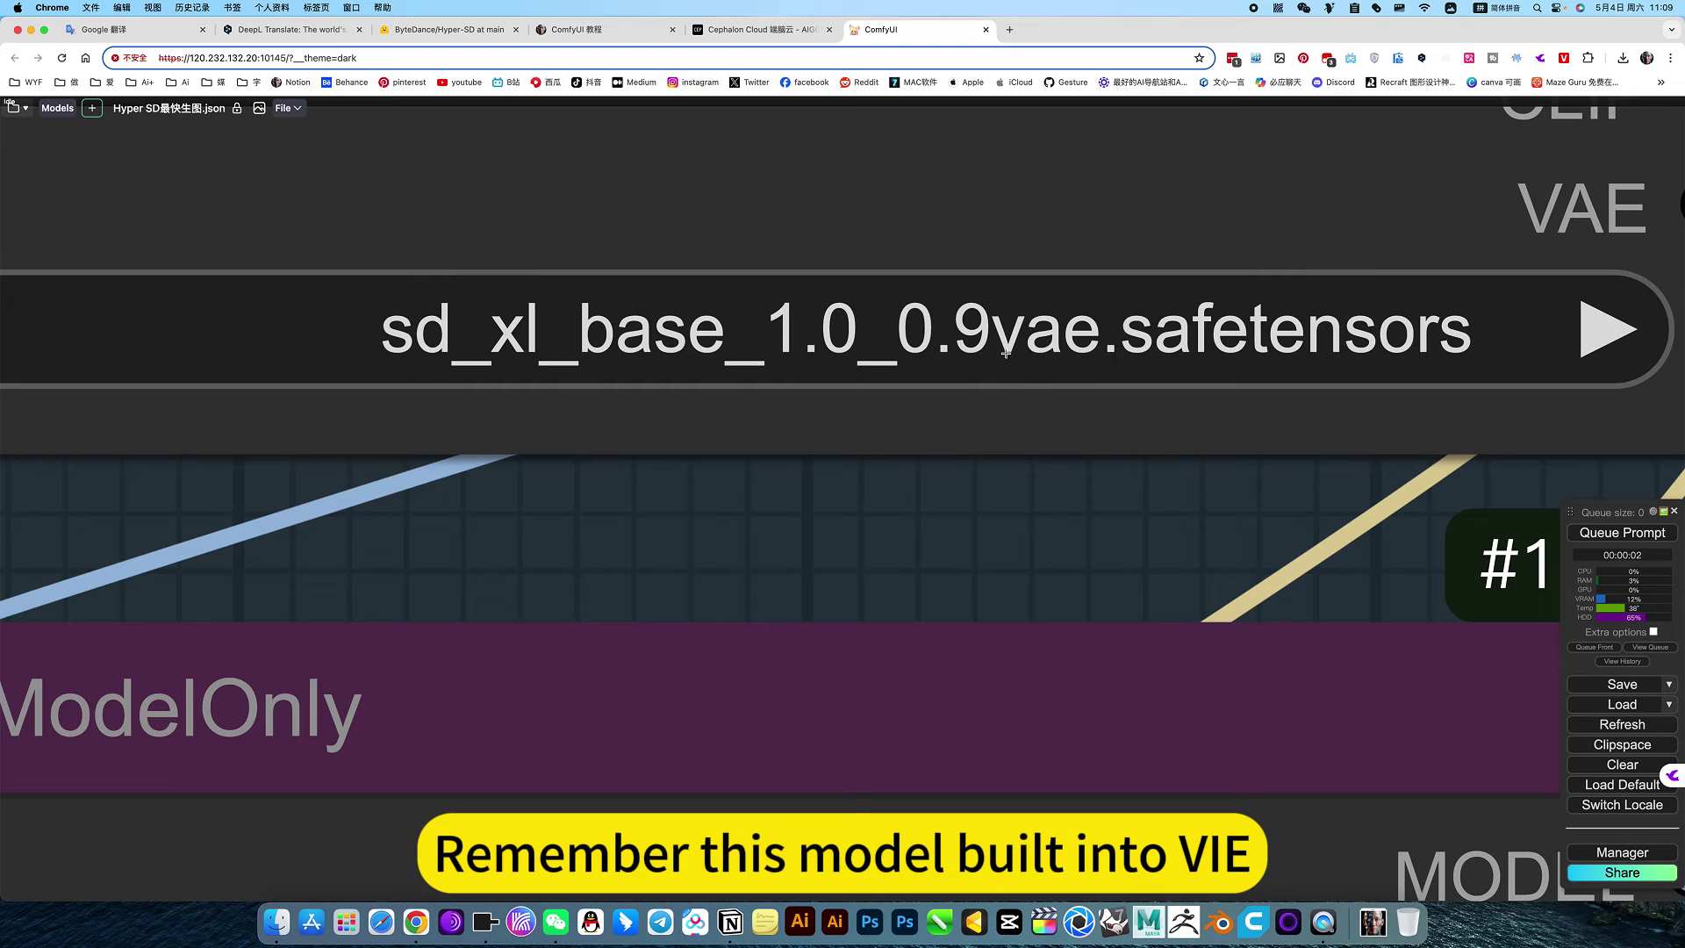
{"action": "scroll", "coordinate": [1044, 505], "scroll_direction": "down", "scroll_amount": 10}
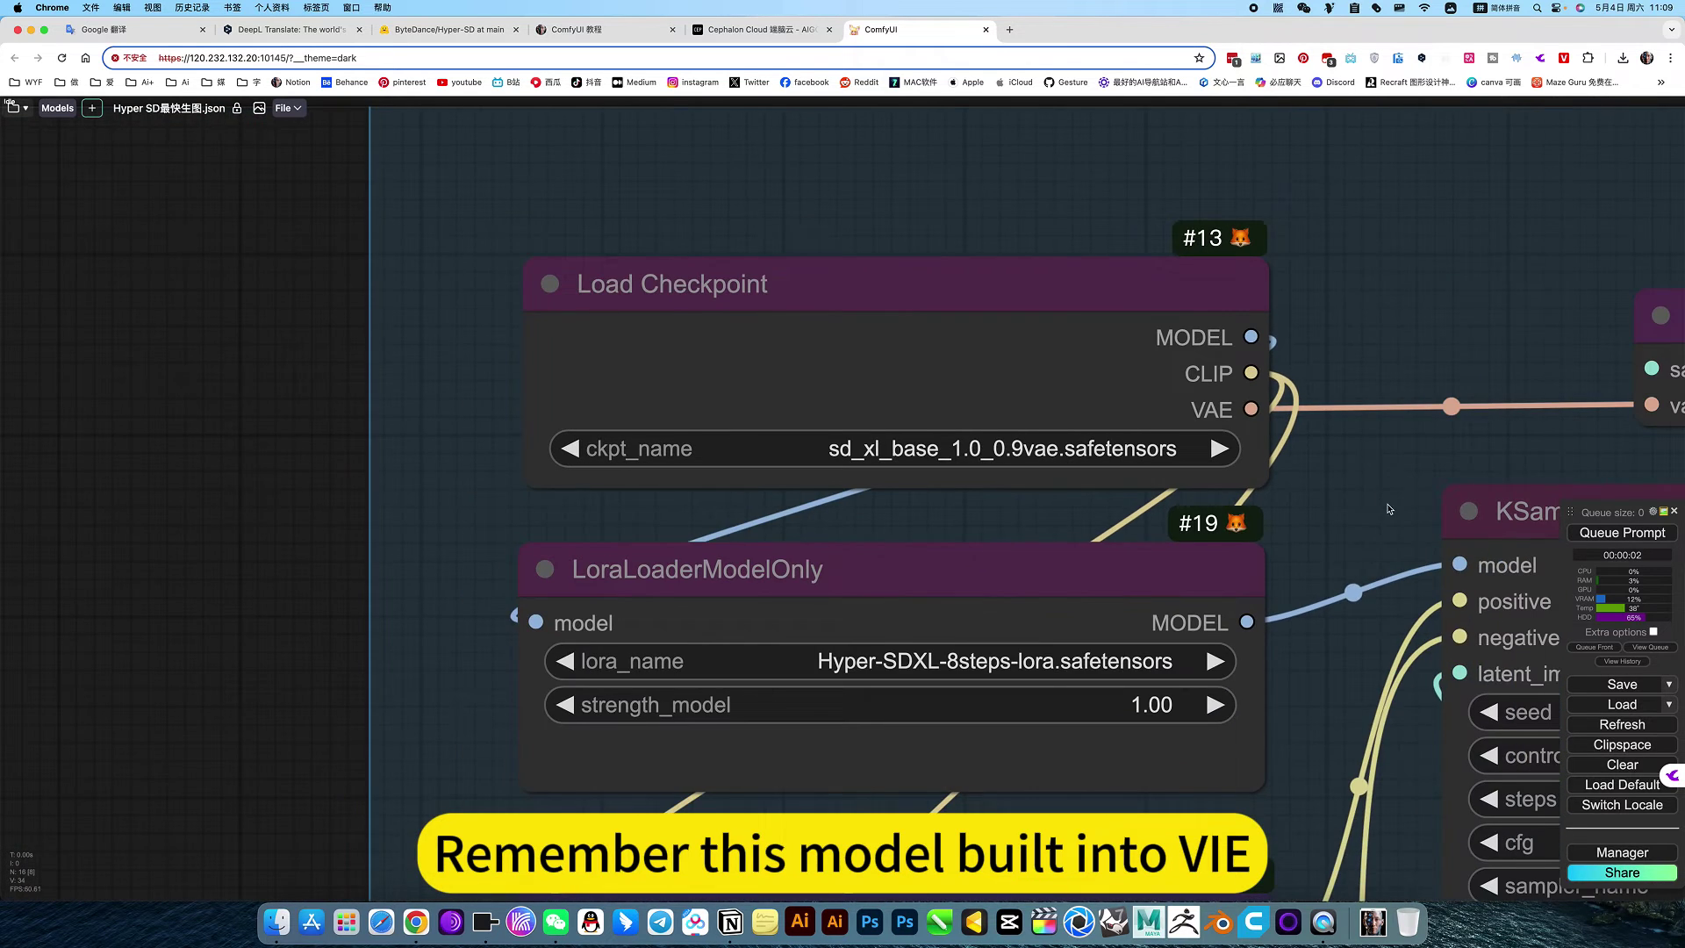
{"action": "scroll", "coordinate": [1389, 509], "scroll_direction": "down", "scroll_amount": 5}
{"action": "scroll", "coordinate": [1243, 643], "scroll_direction": "up", "scroll_amount": 5}
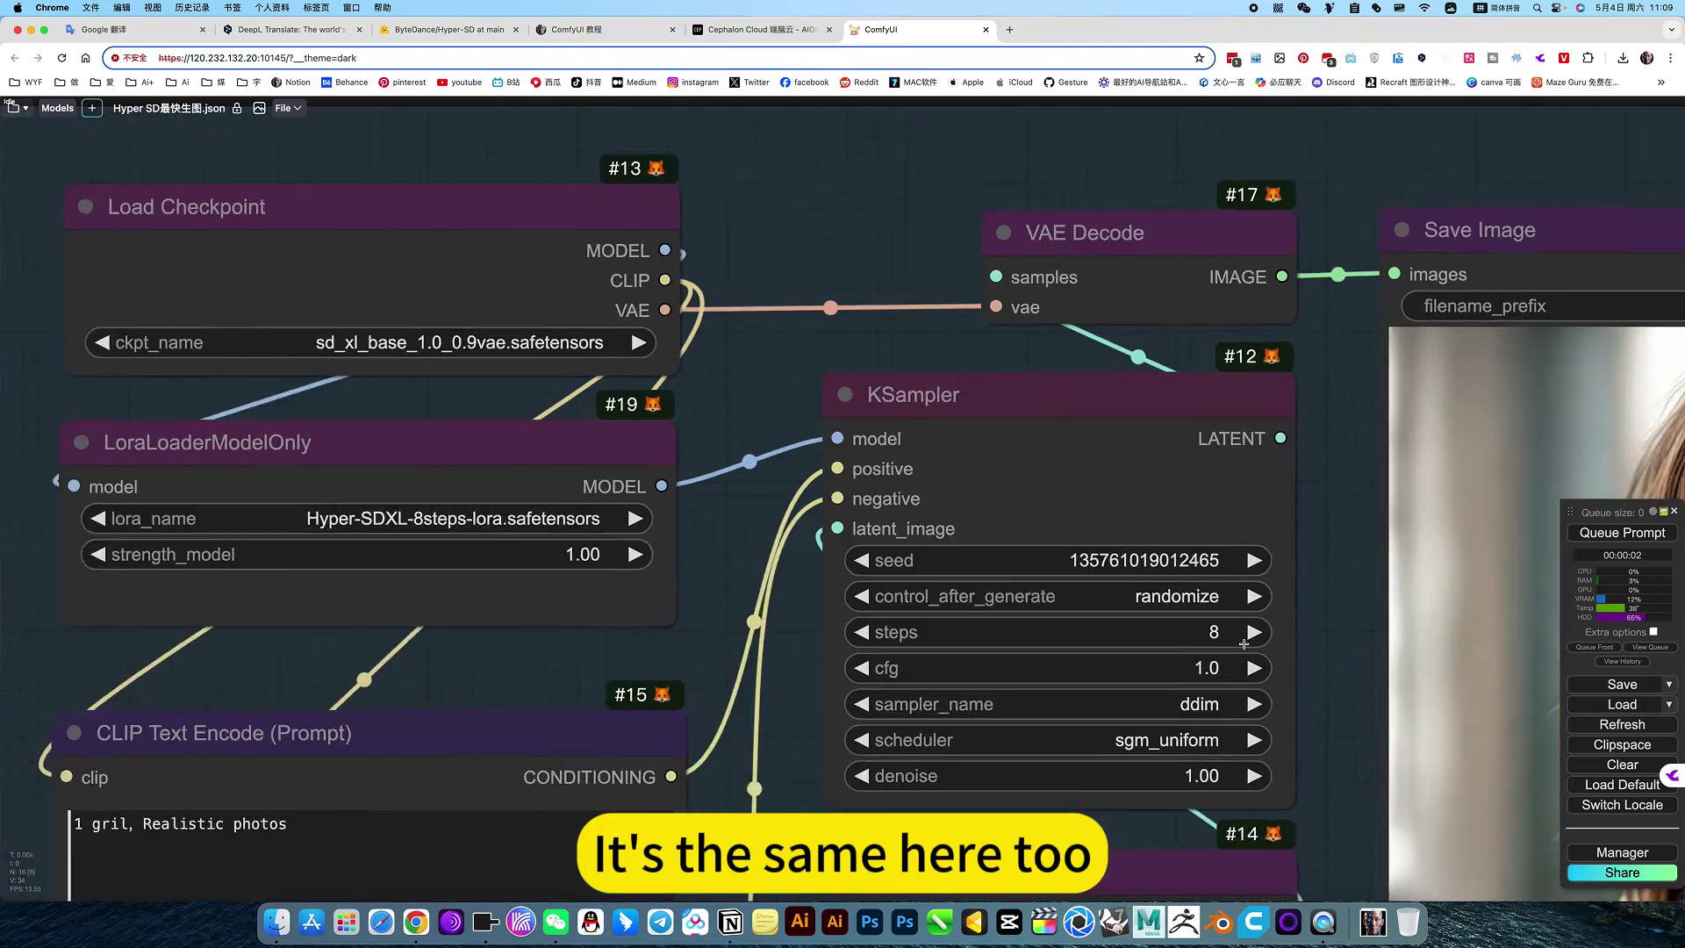
{"action": "scroll", "coordinate": [1336, 764], "scroll_direction": "down", "scroll_amount": 10}
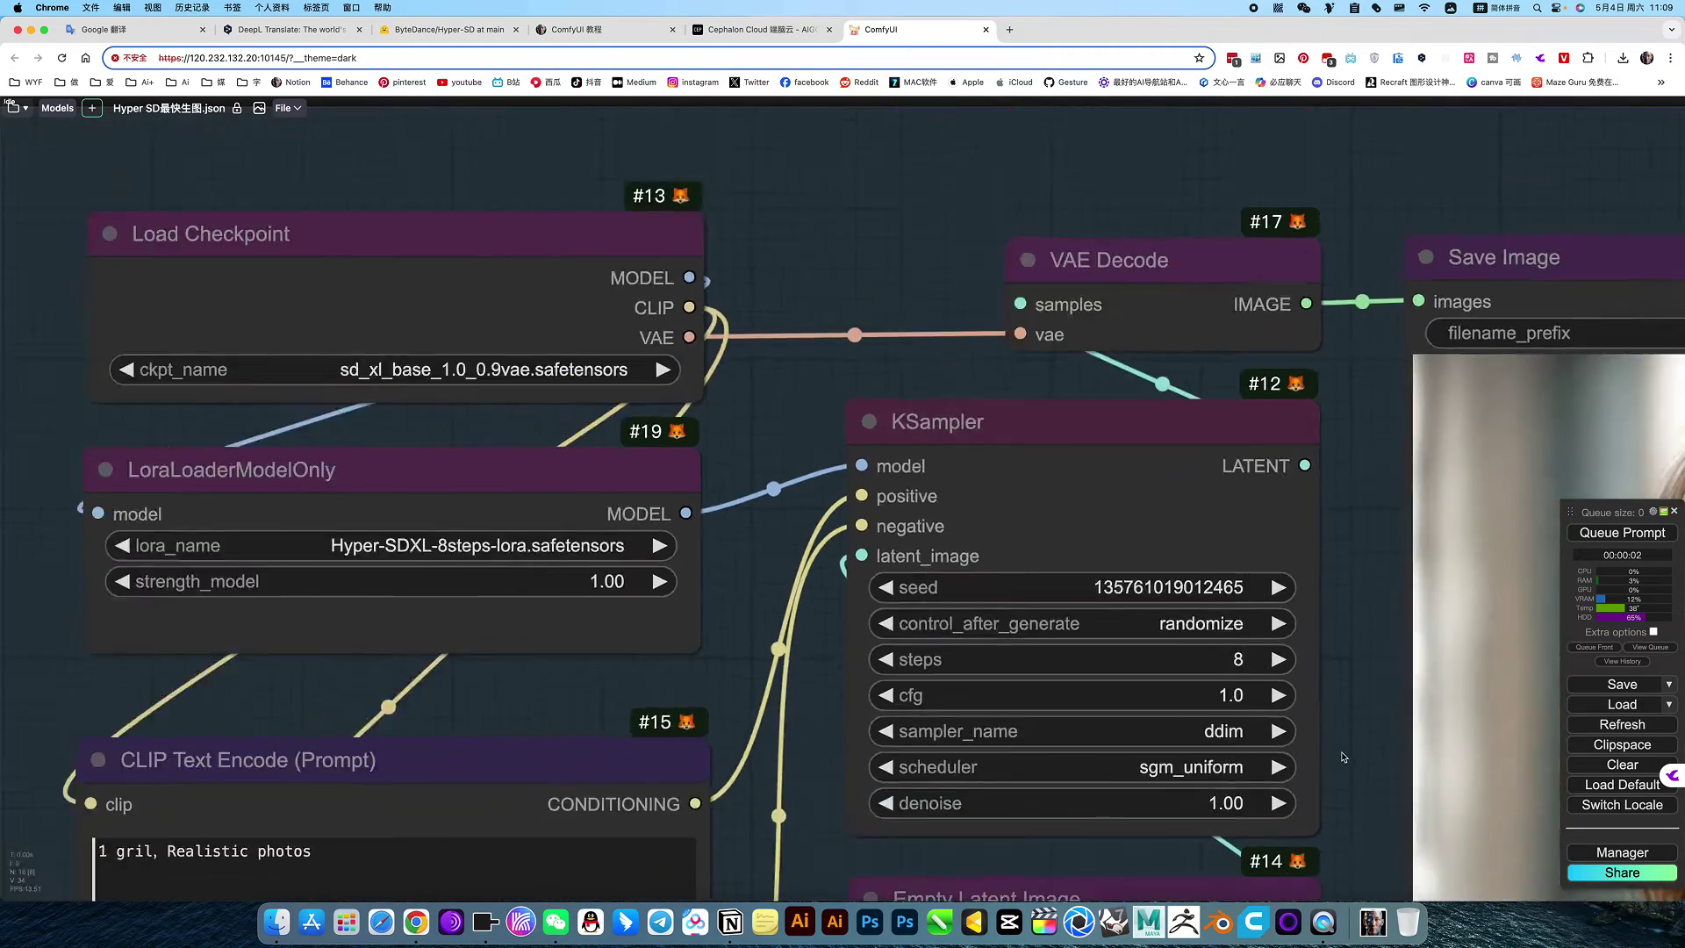
{"action": "scroll", "coordinate": [965, 594], "scroll_direction": "up", "scroll_amount": 6}
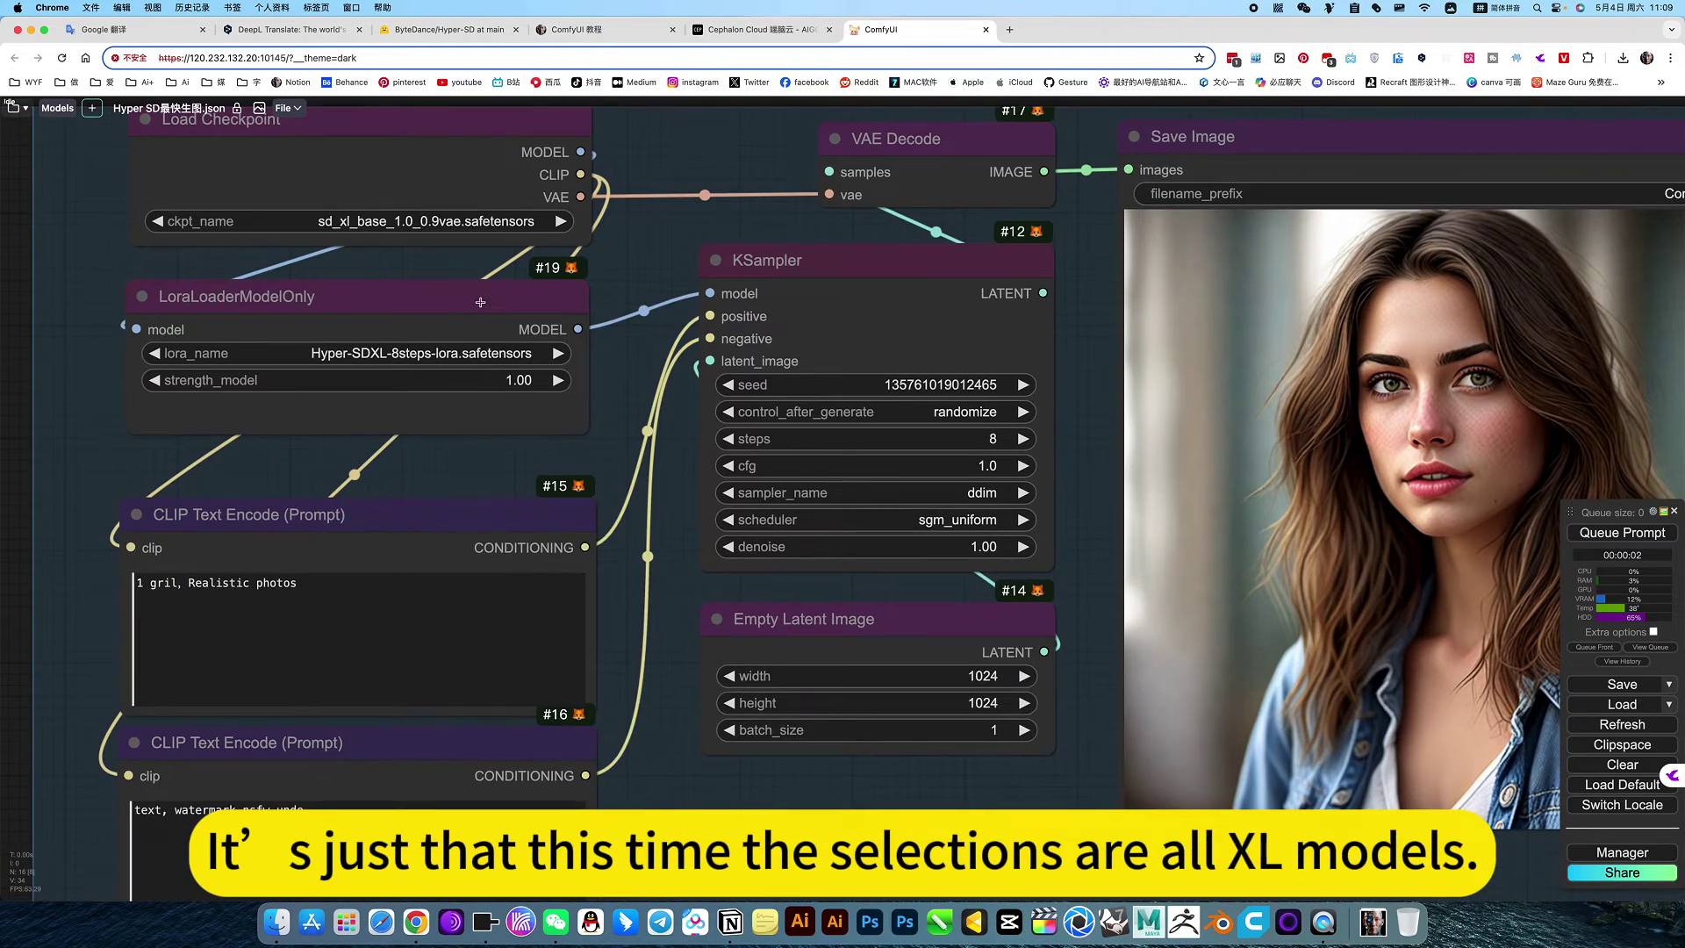
{"action": "left_click", "coordinate": [399, 224]}
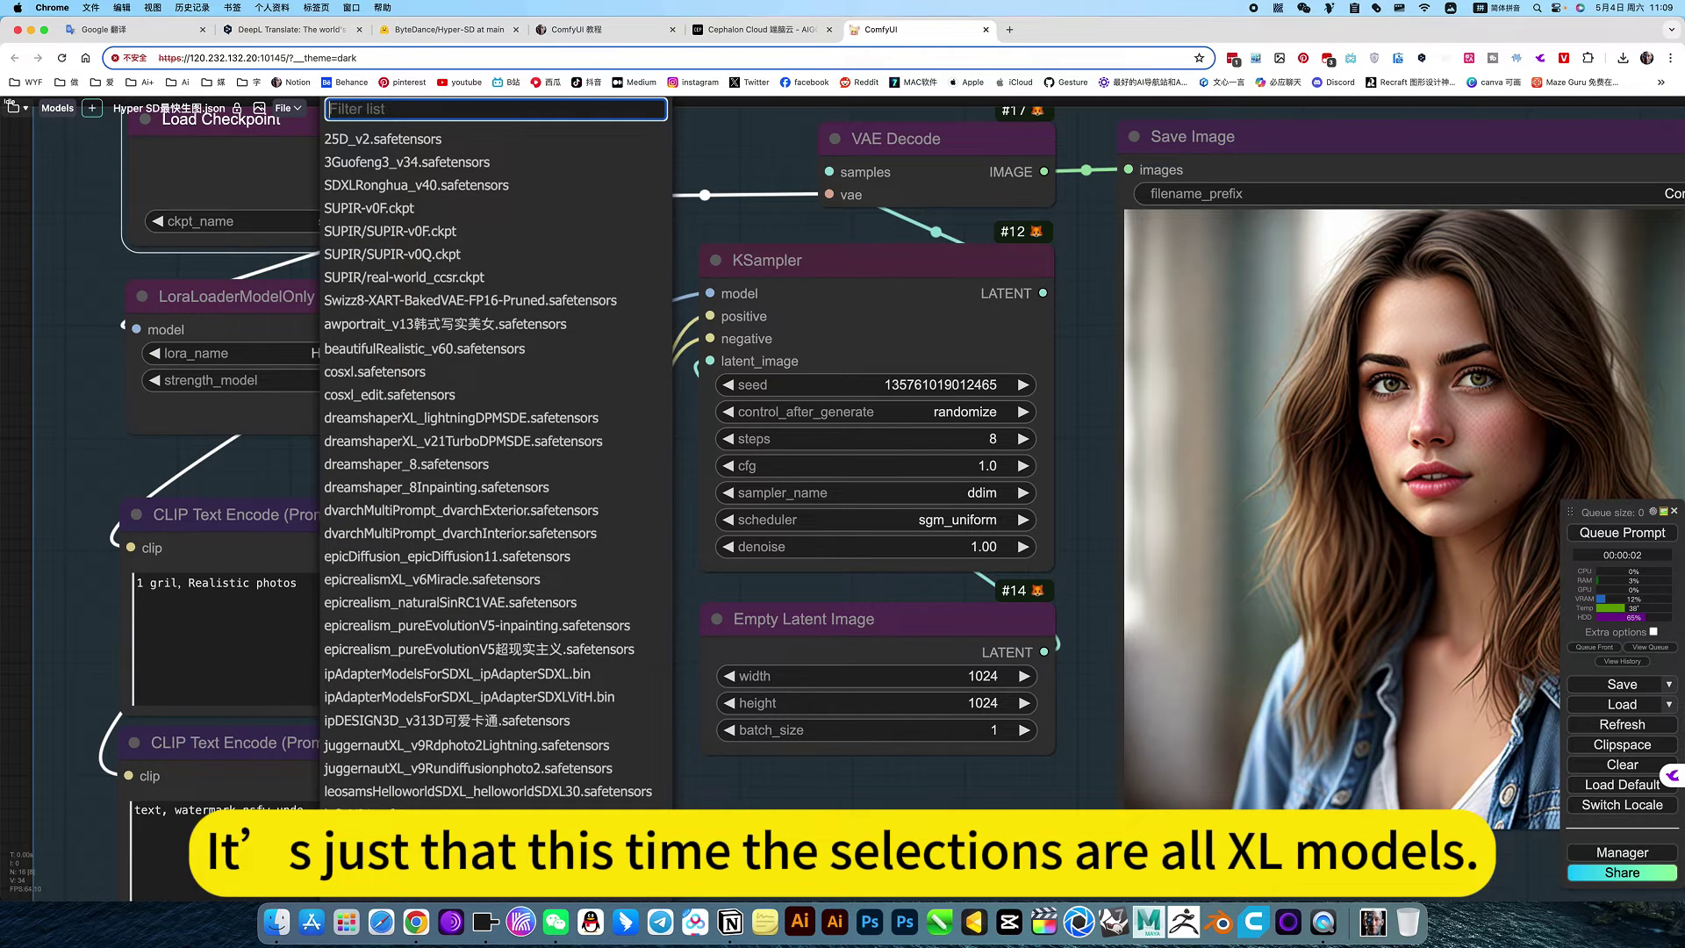
{"action": "scroll", "coordinate": [965, 842], "scroll_direction": "down", "scroll_amount": 3}
{"action": "left_click_drag", "start_coordinate": [943, 851], "coordinate": [974, 791]}
{"action": "left_click", "coordinate": [1610, 545]}
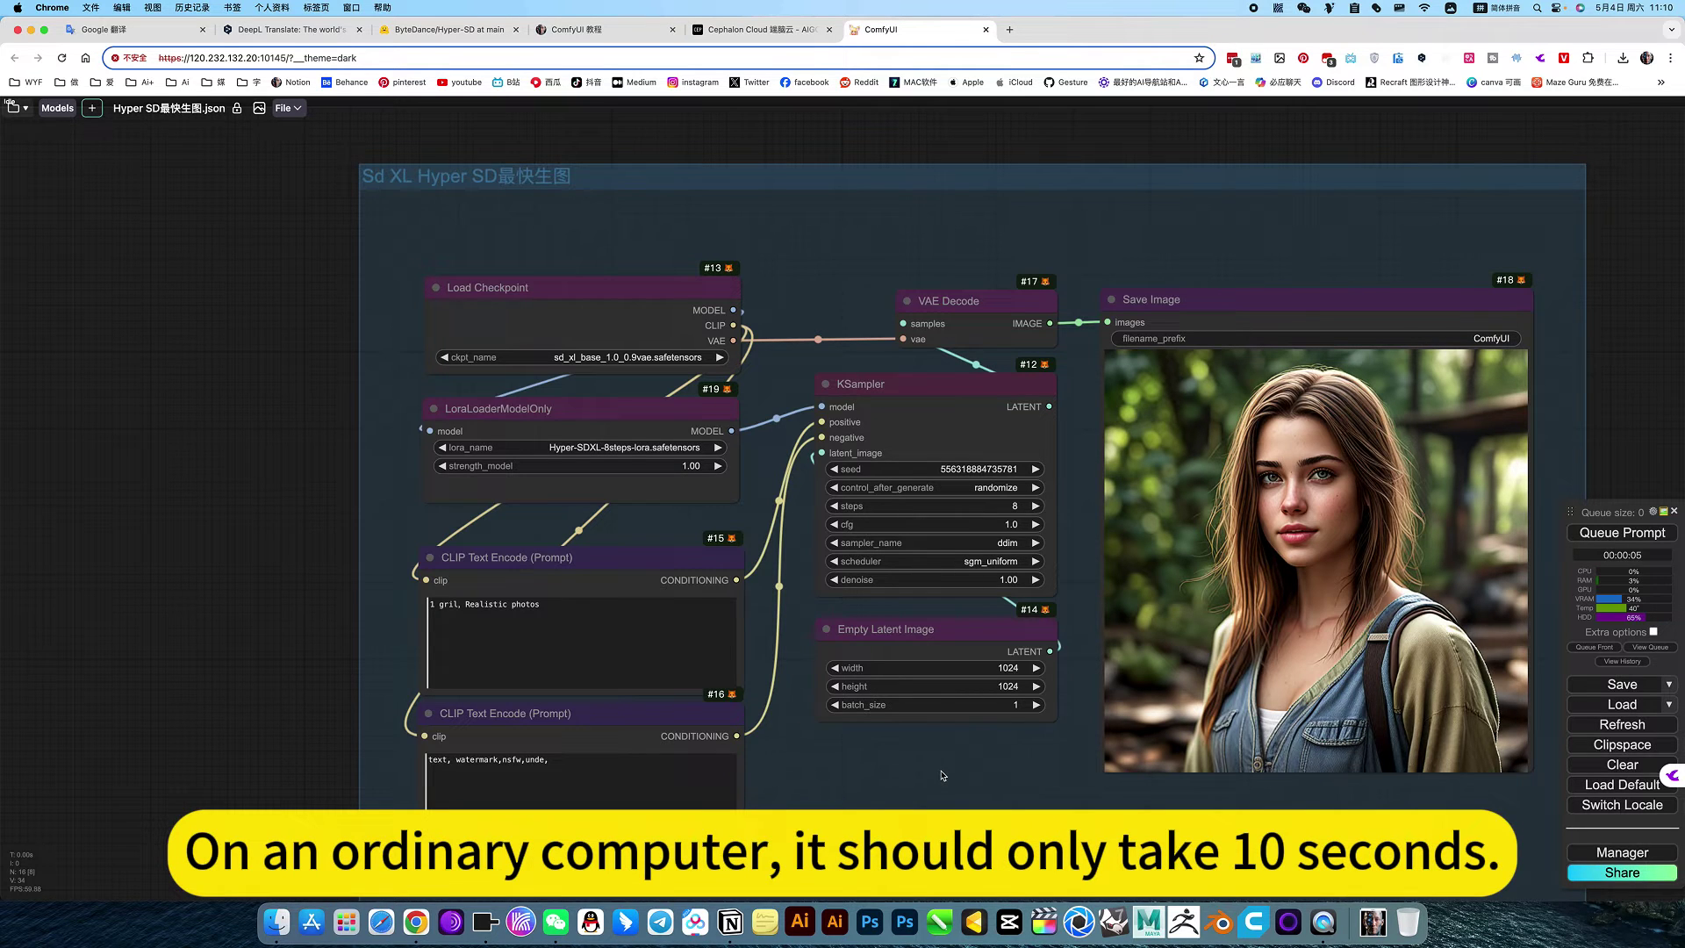
{"action": "left_click_drag", "start_coordinate": [941, 775], "coordinate": [850, 808]}
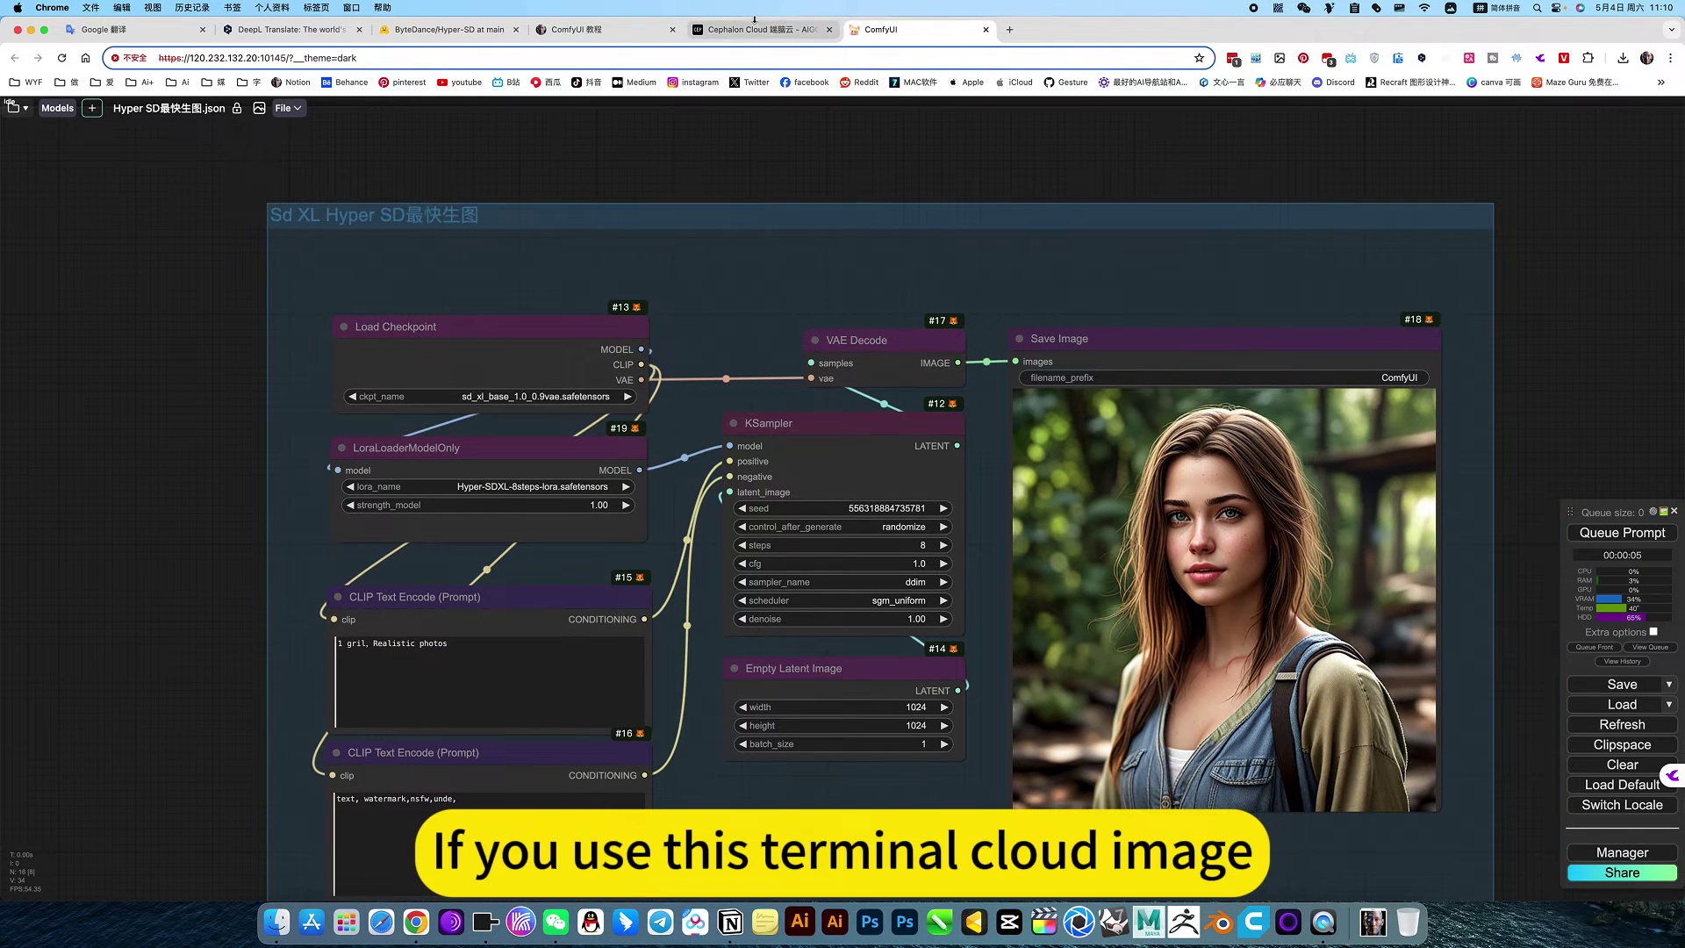
{"action": "left_click", "coordinate": [762, 29]}
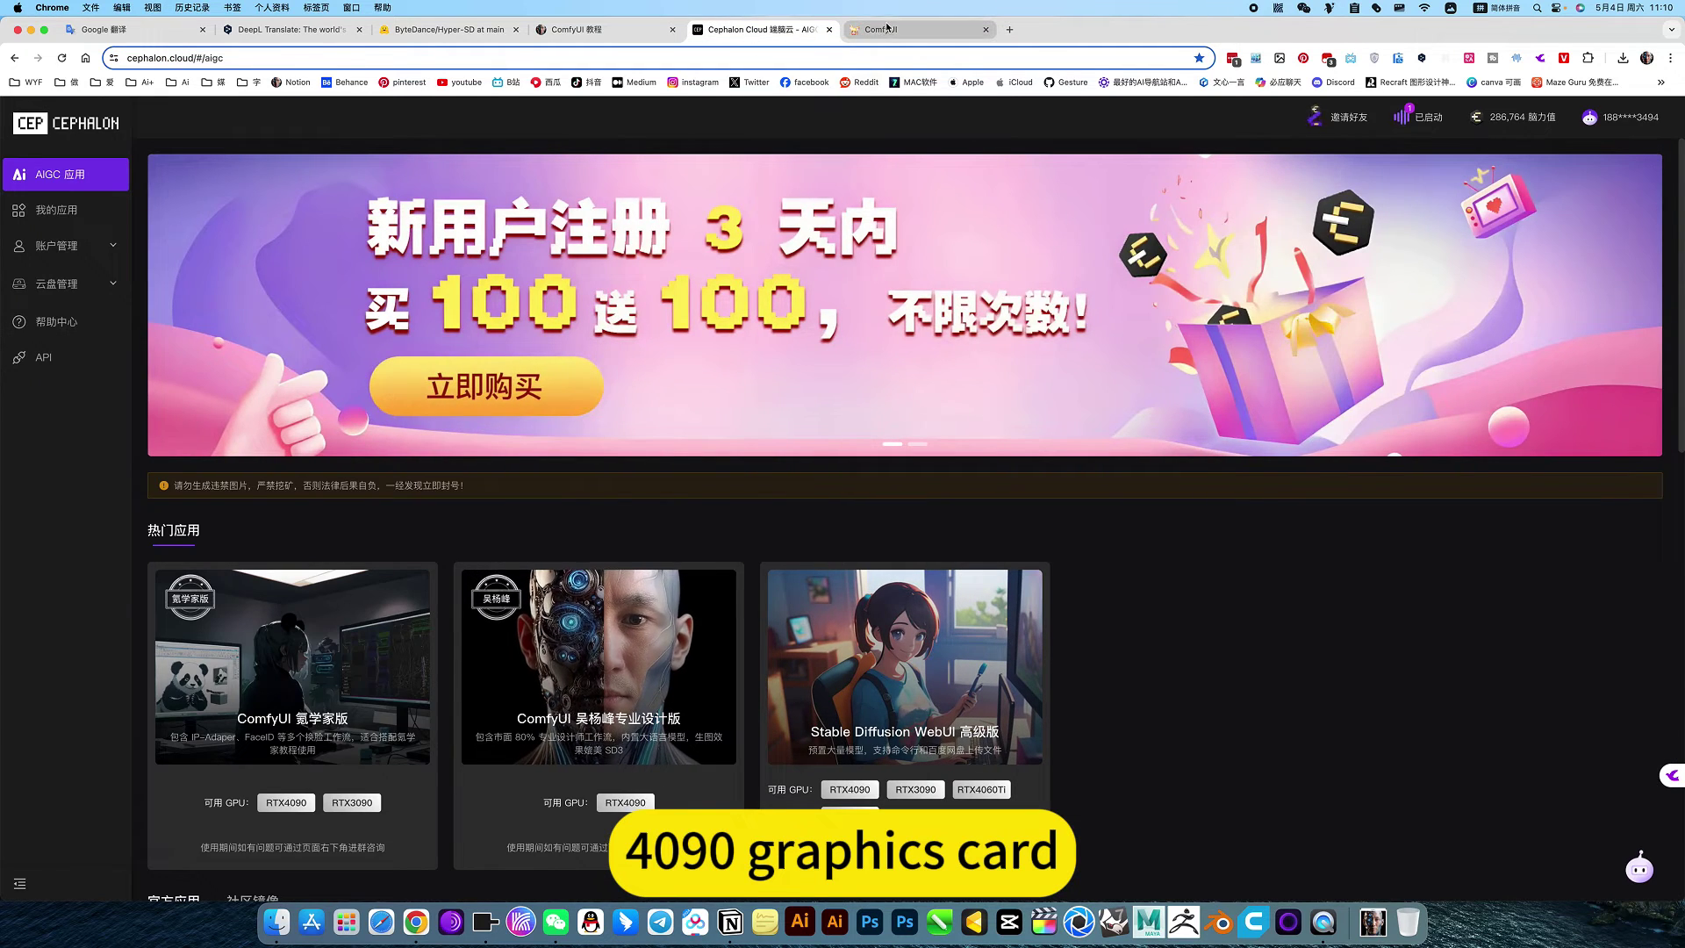
{"action": "left_click", "coordinate": [885, 31]}
{"action": "left_click_drag", "start_coordinate": [874, 800], "coordinate": [850, 726]}
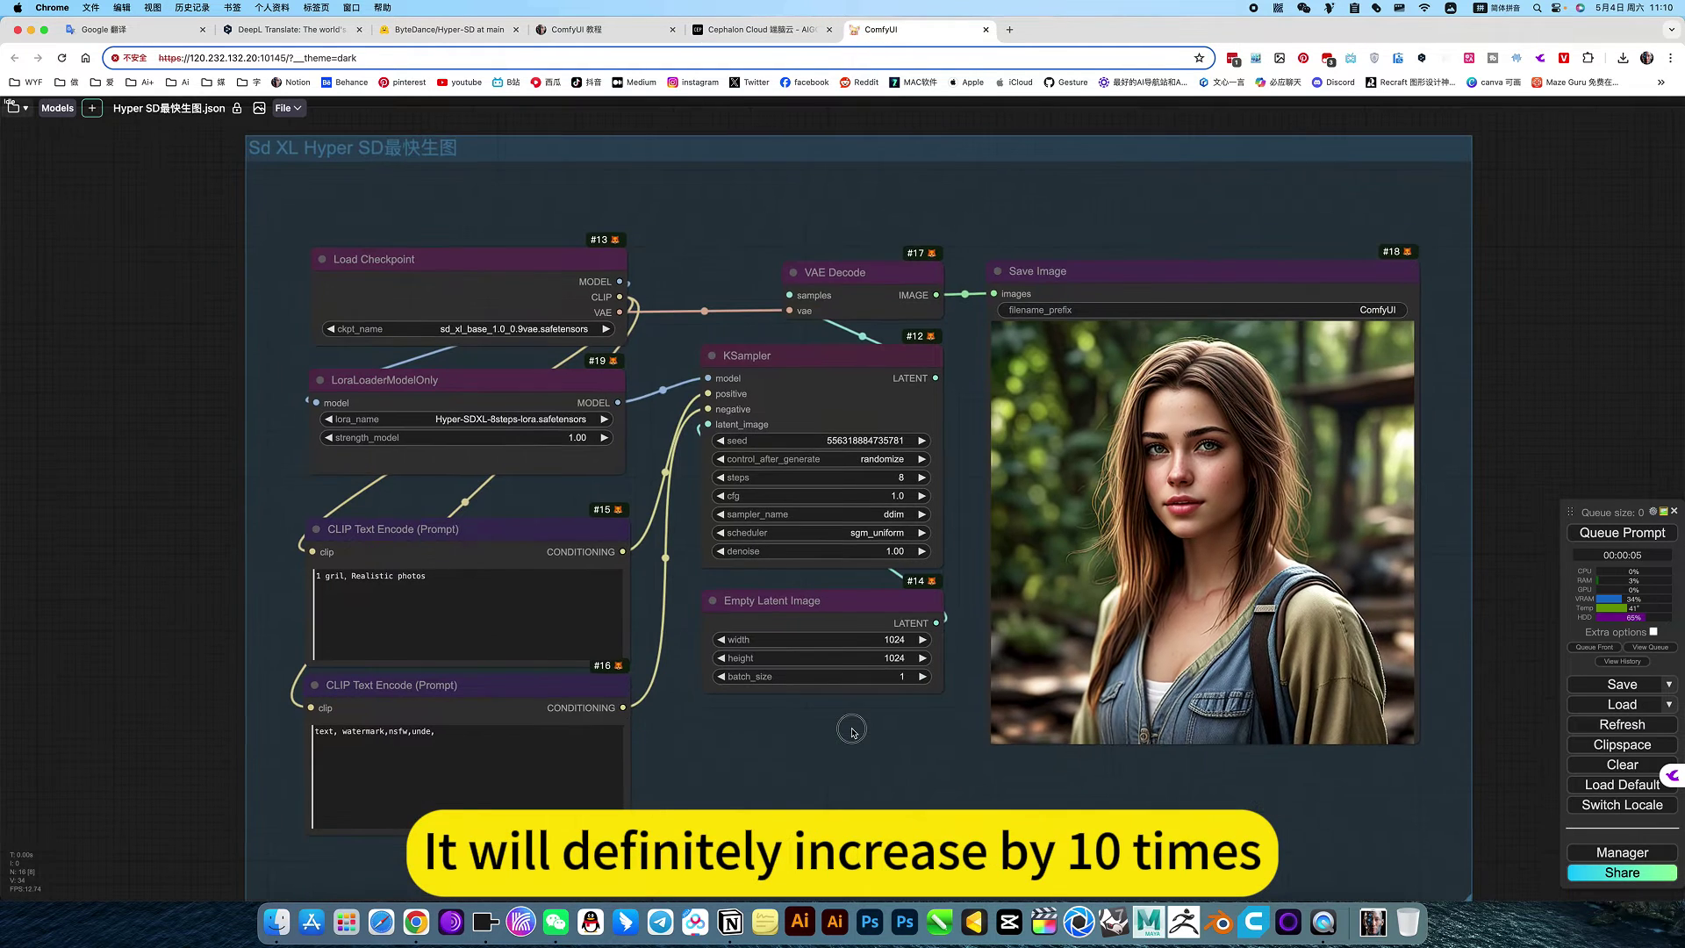
{"action": "key", "text": "ctrl+Return"}
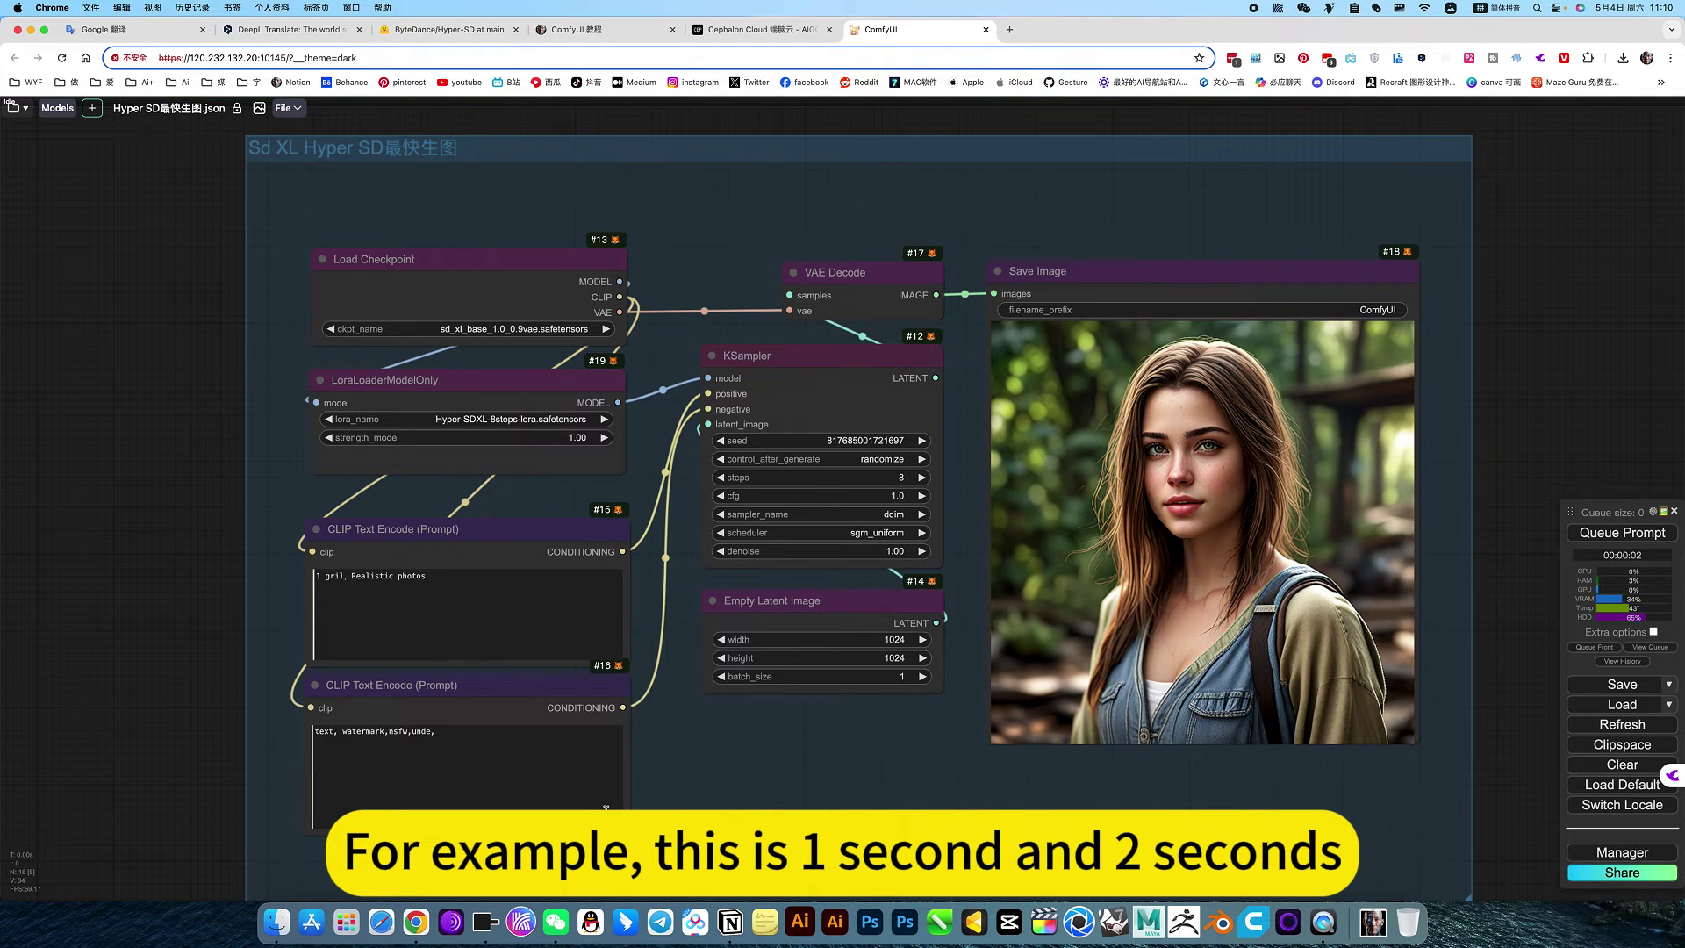
{"action": "left_click_drag", "start_coordinate": [945, 696], "coordinate": [873, 733]}
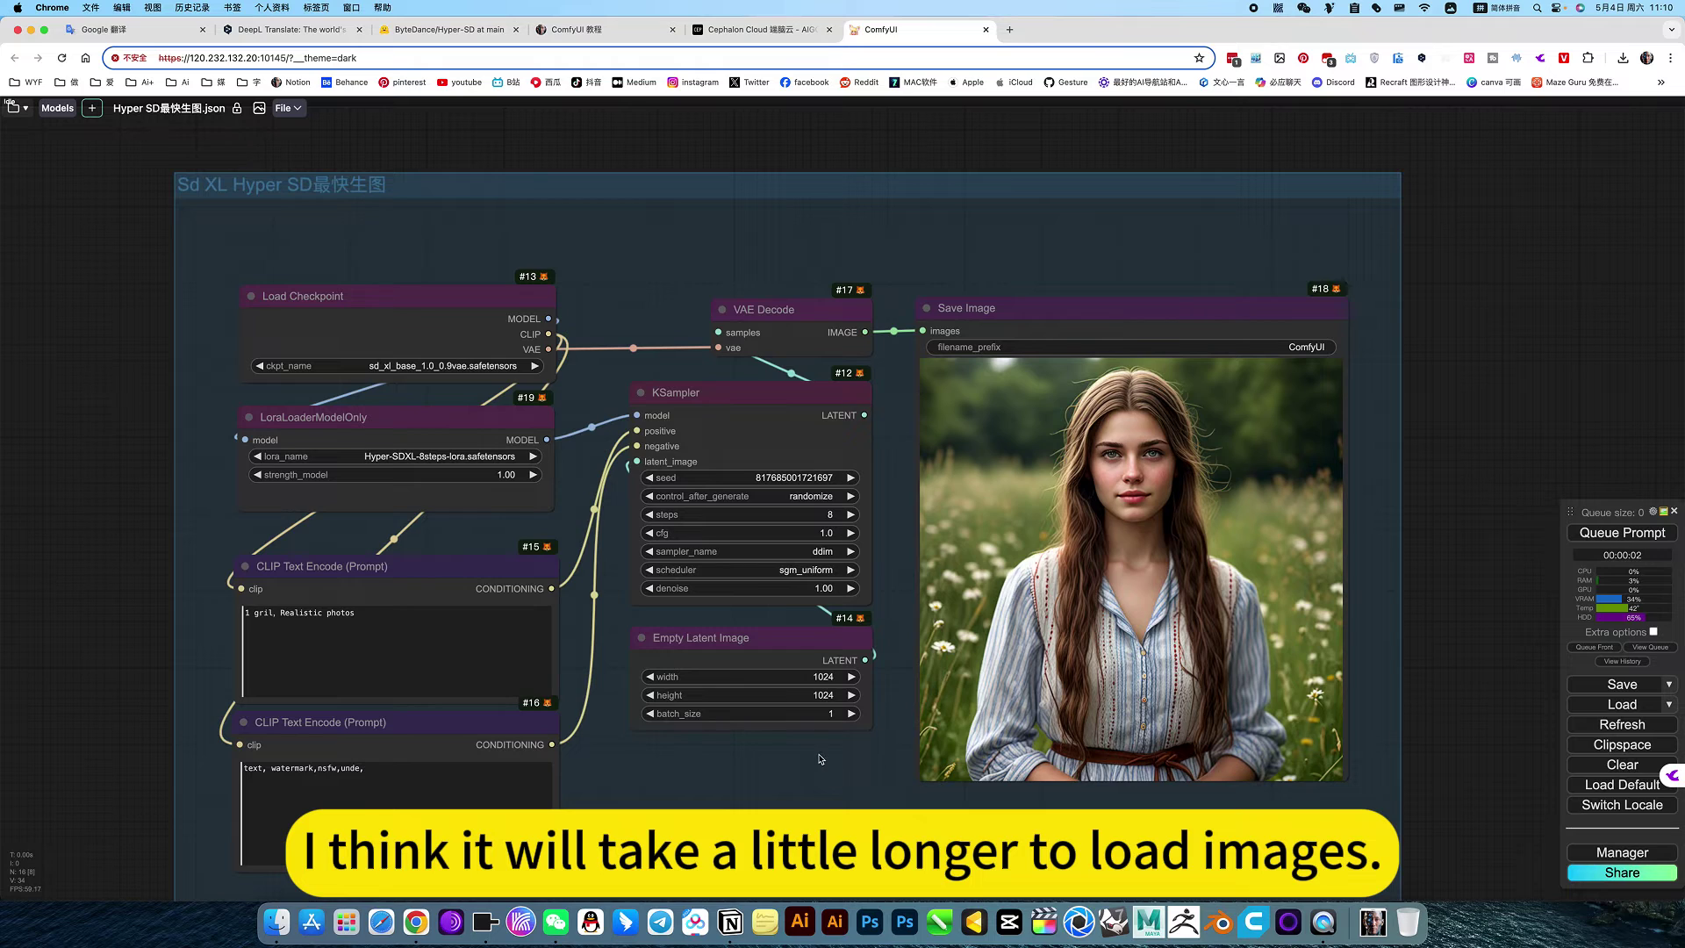
{"action": "scroll", "coordinate": [819, 760], "scroll_direction": "down", "scroll_amount": 3}
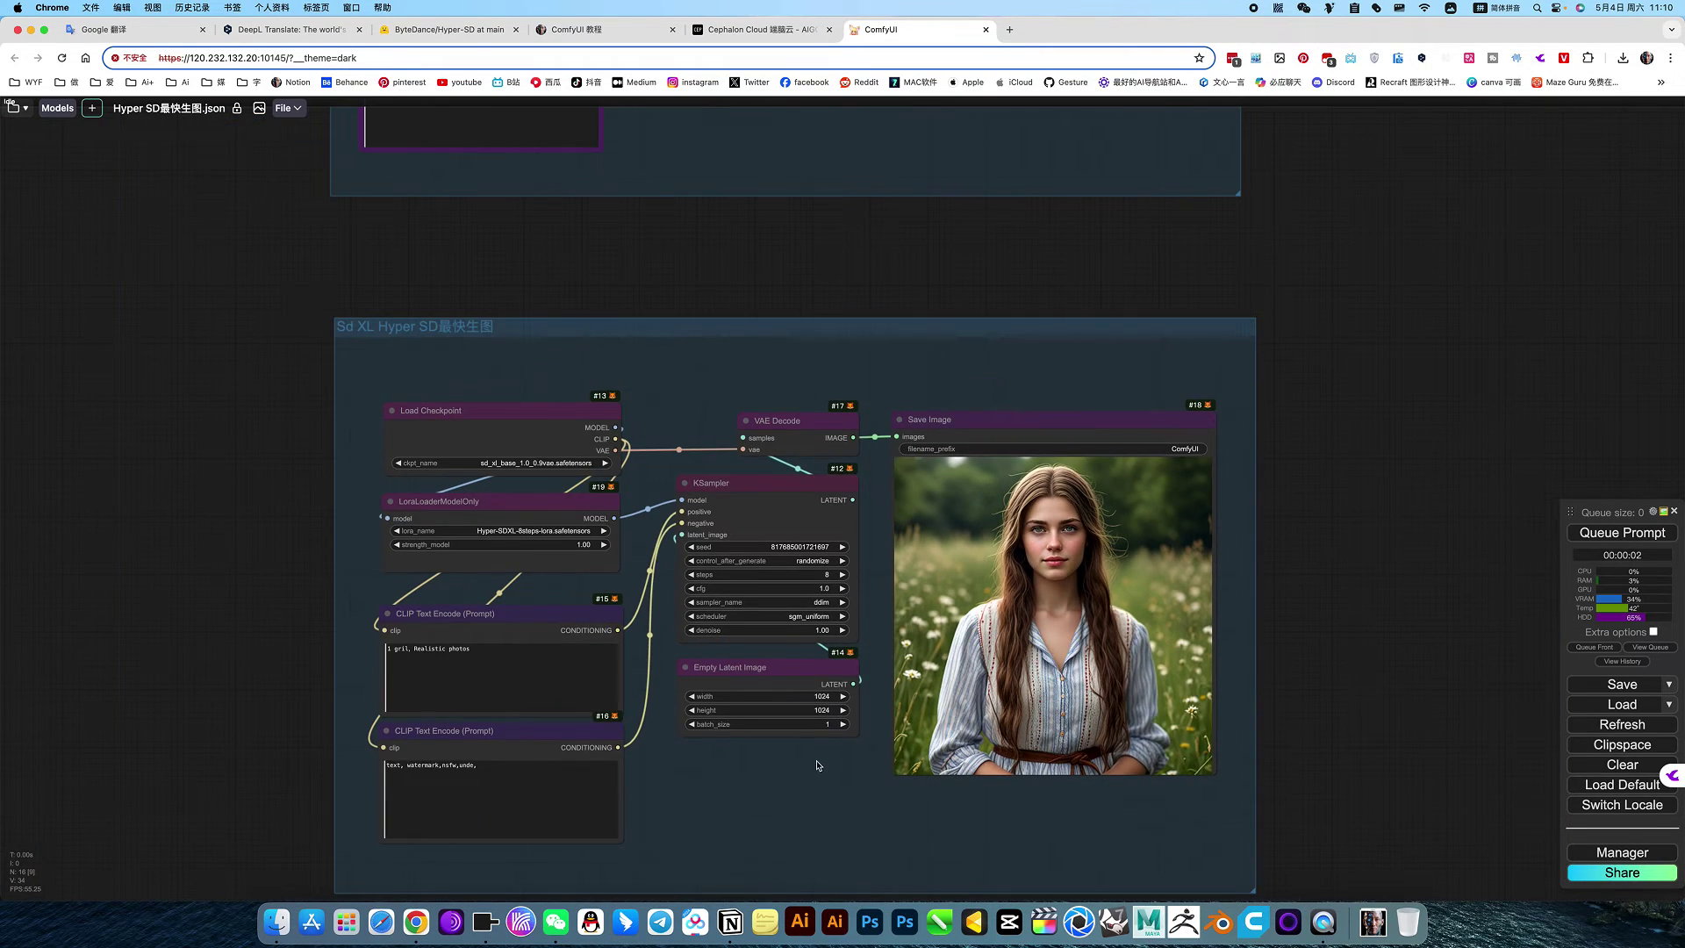
{"action": "scroll", "coordinate": [816, 765], "scroll_direction": "up", "scroll_amount": 4}
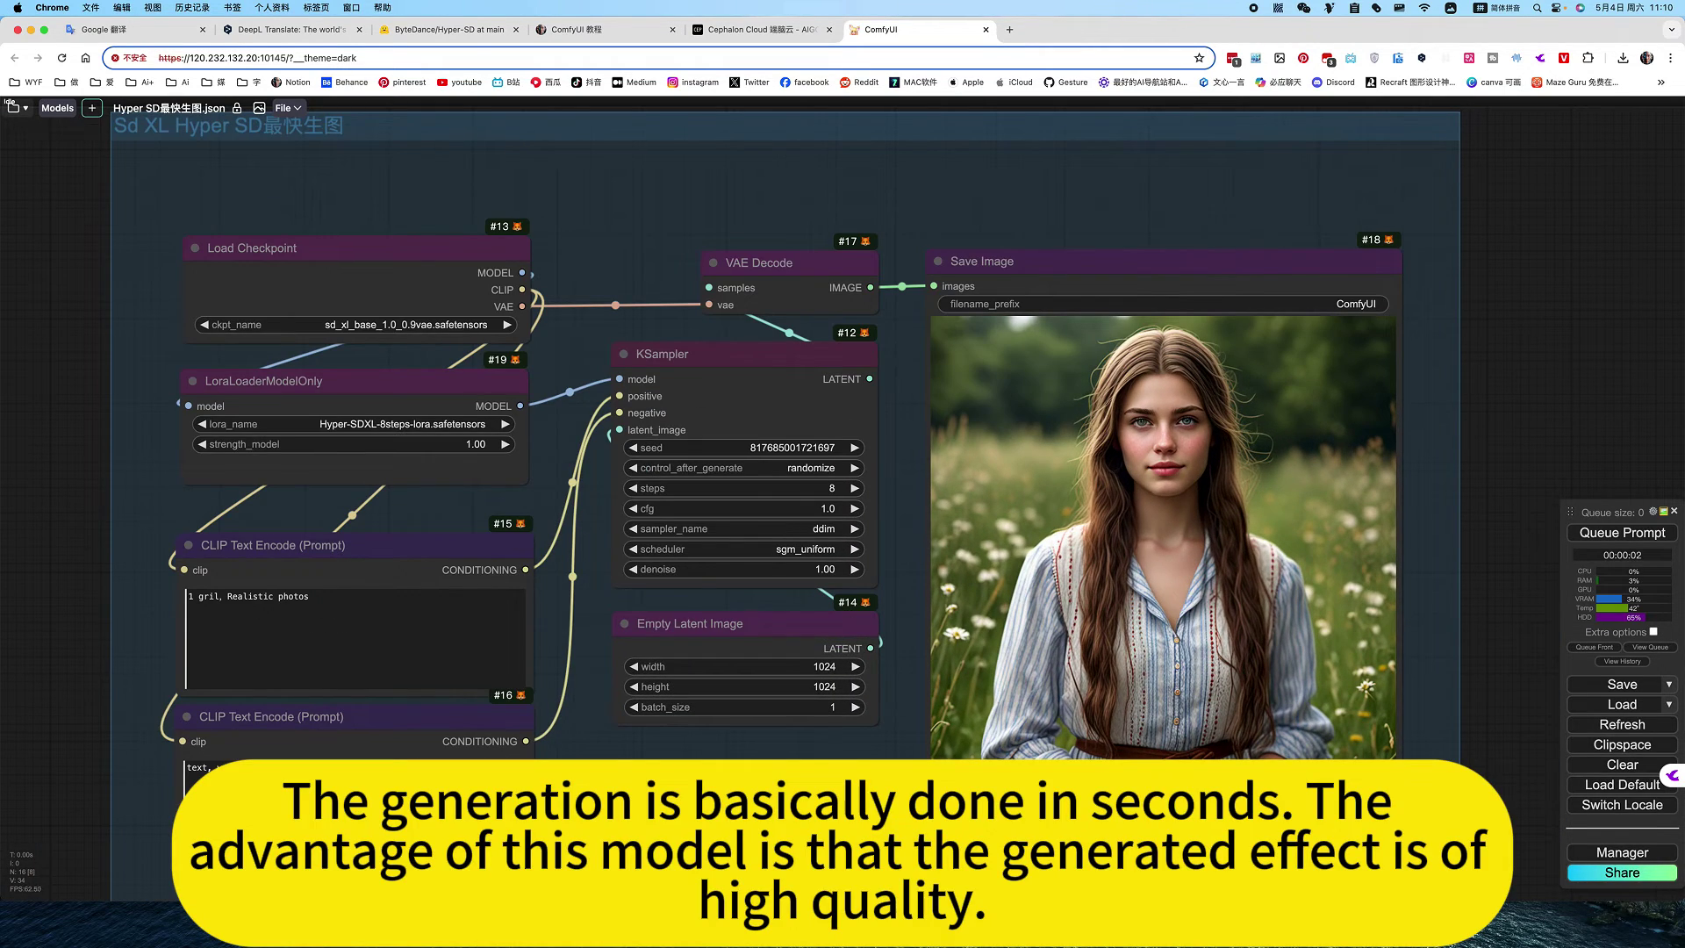
{"action": "scroll", "coordinate": [816, 764], "scroll_direction": "down", "scroll_amount": 4}
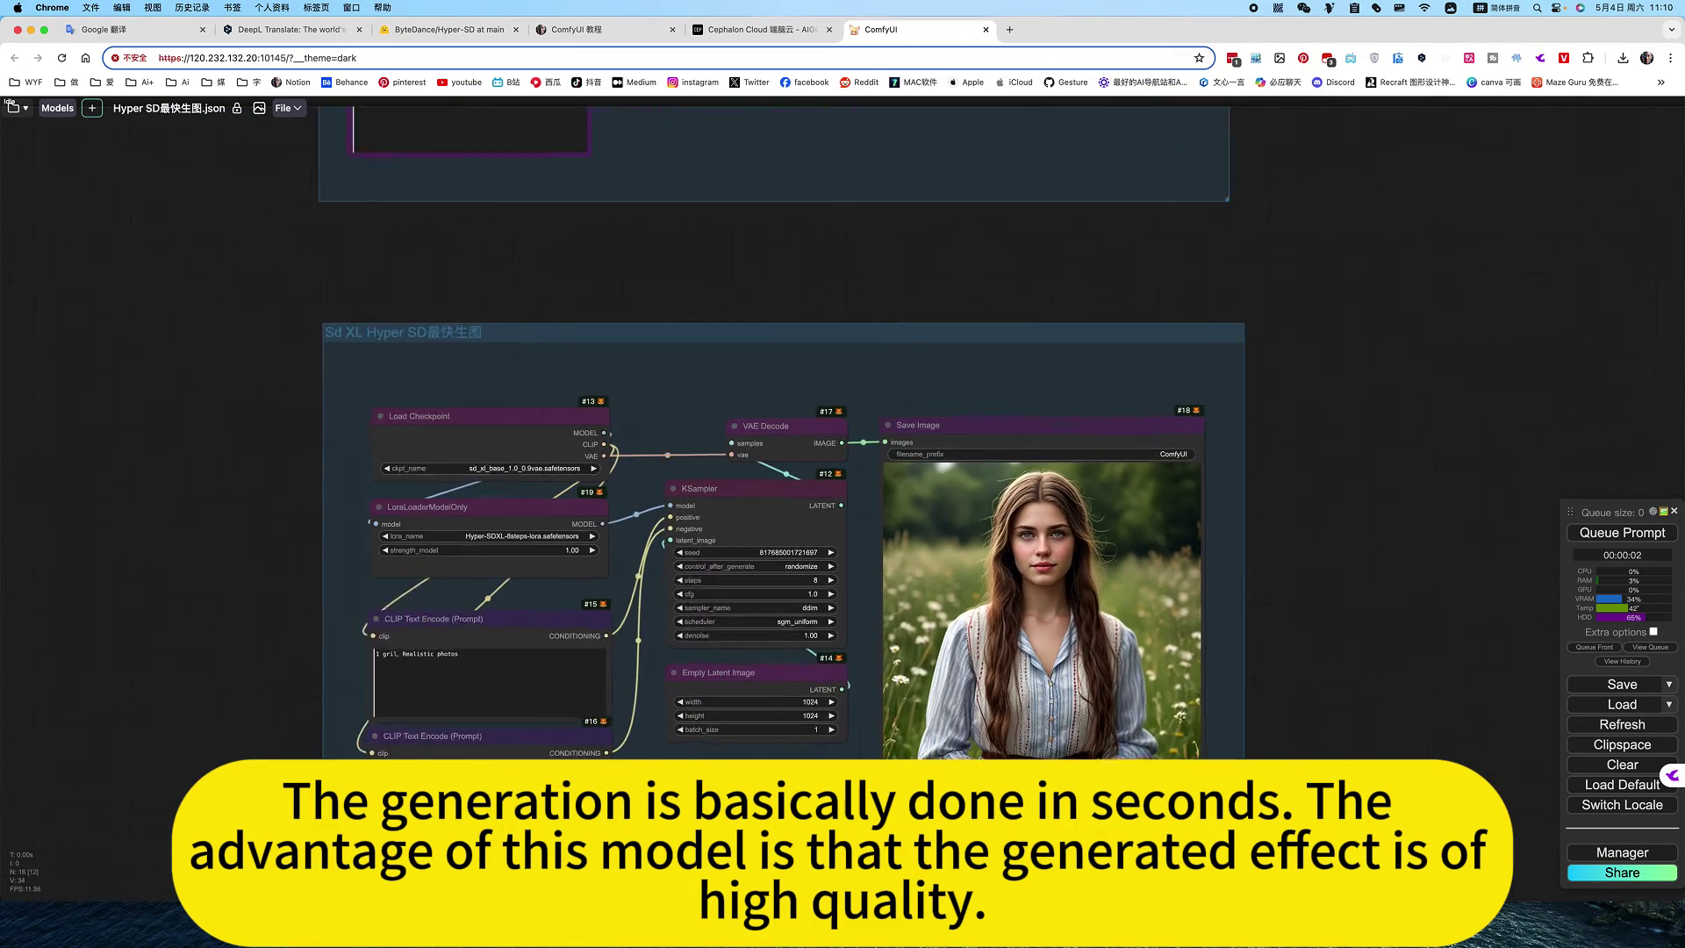
{"action": "scroll", "coordinate": [816, 763], "scroll_direction": "up", "scroll_amount": 1}
{"action": "scroll", "coordinate": [1049, 516], "scroll_direction": "up", "scroll_amount": 5}
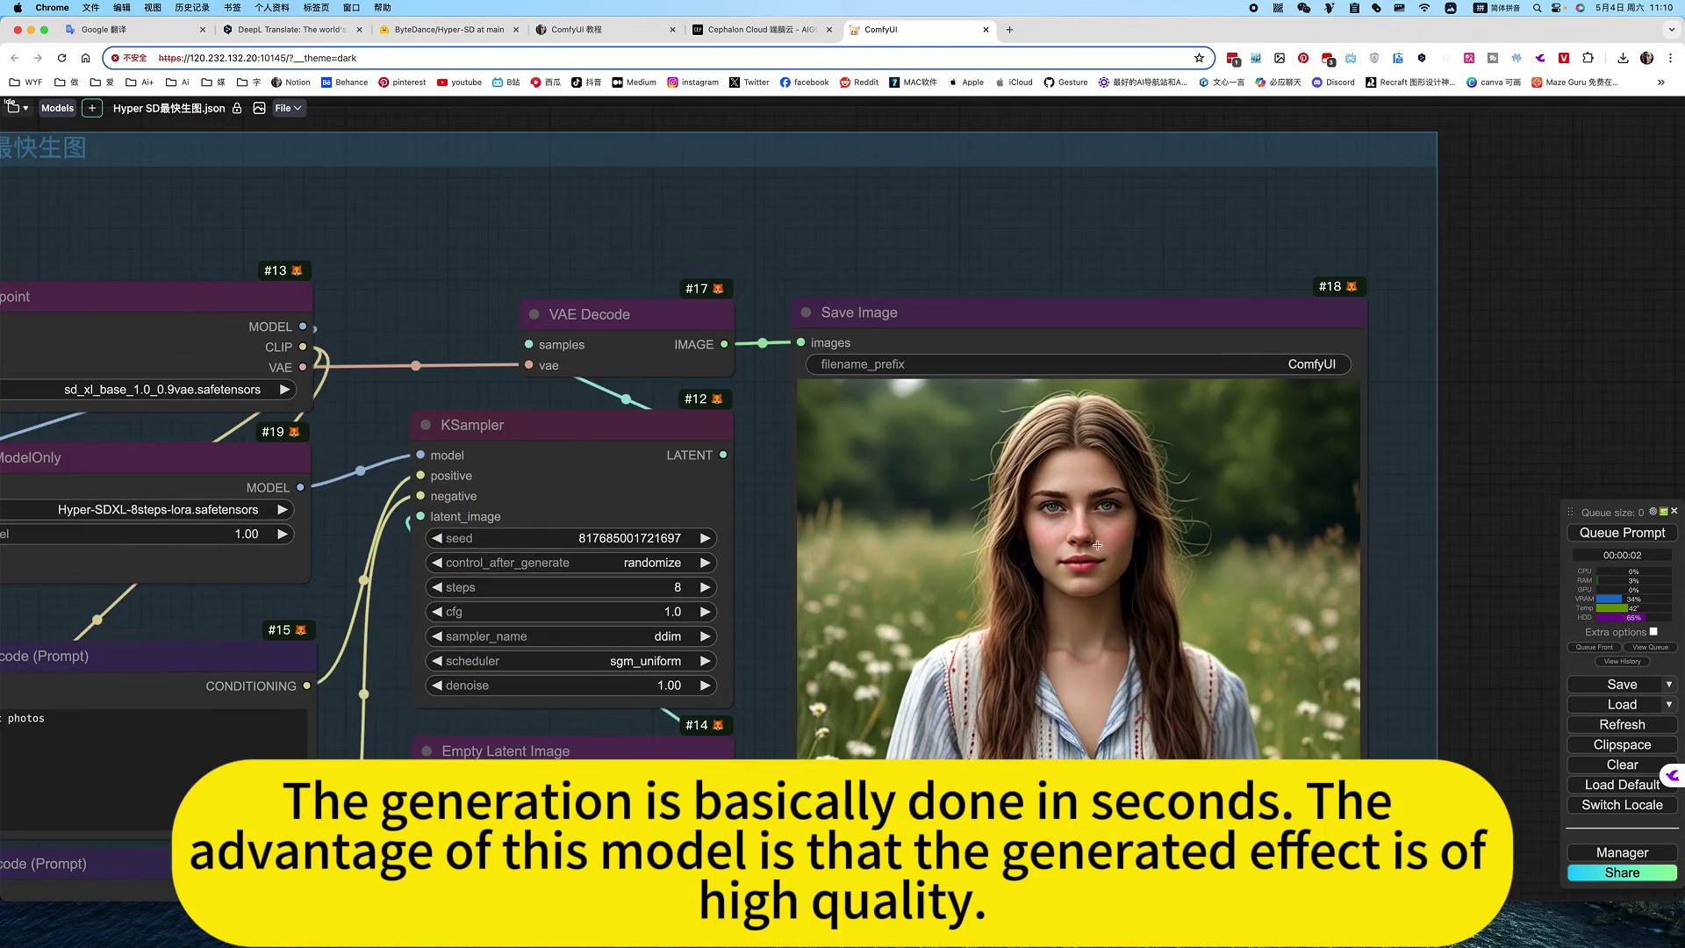
{"action": "scroll", "coordinate": [1095, 547], "scroll_direction": "down", "scroll_amount": 4}
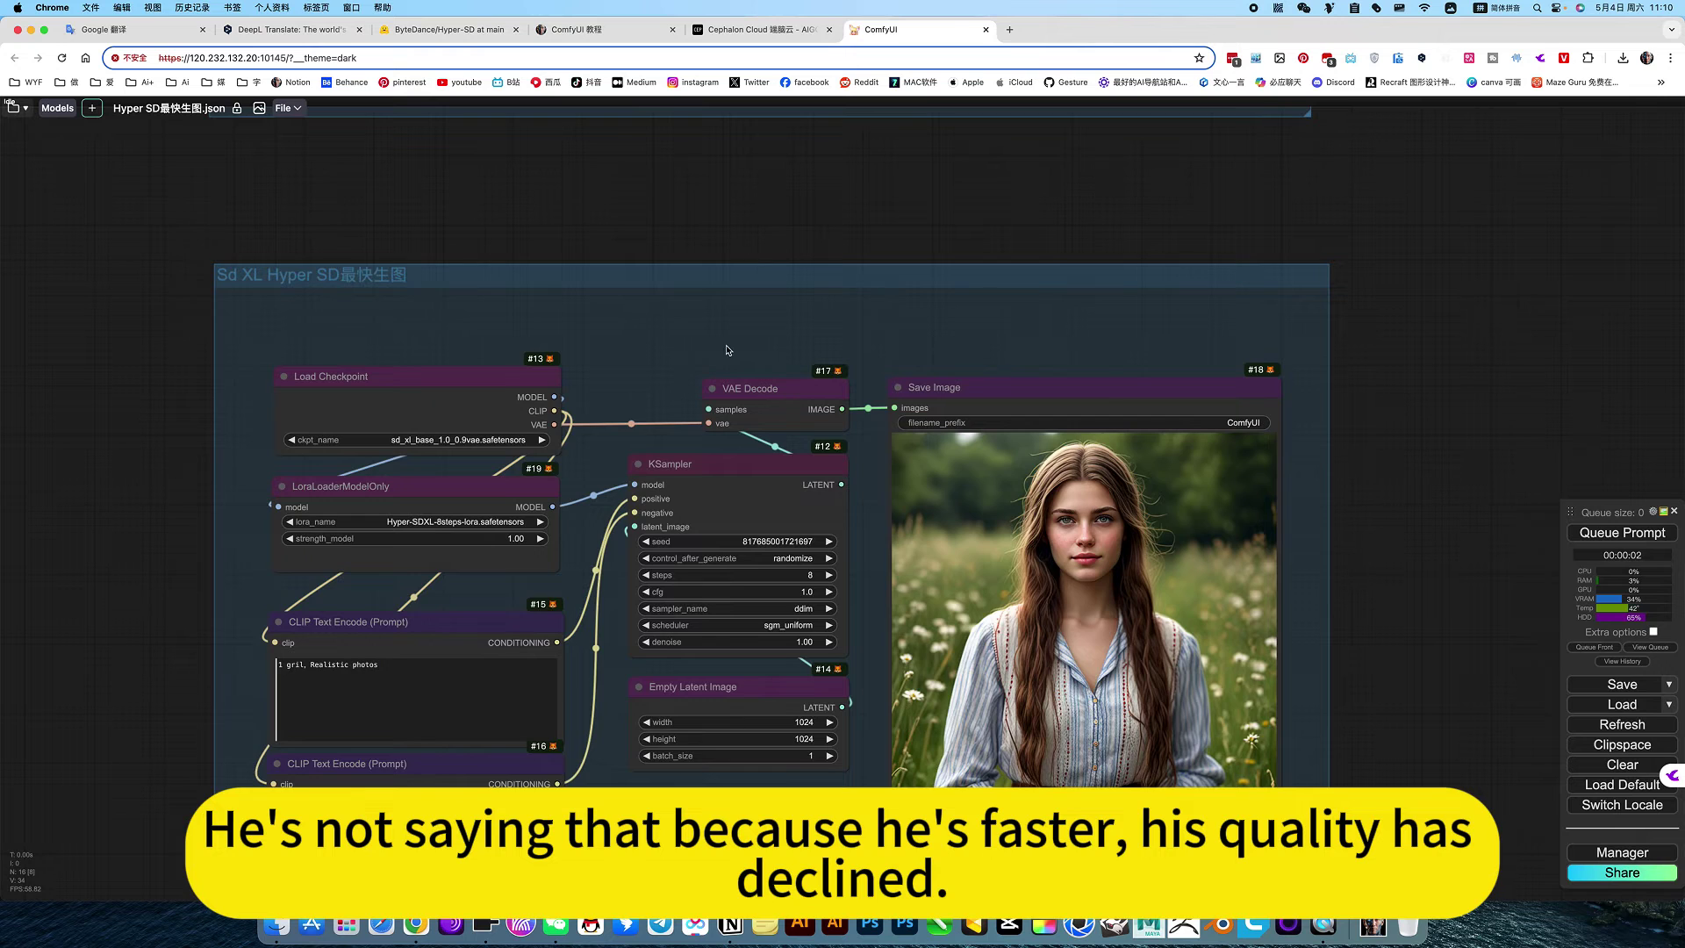
{"action": "left_click_drag", "start_coordinate": [726, 350], "coordinate": [930, 348]}
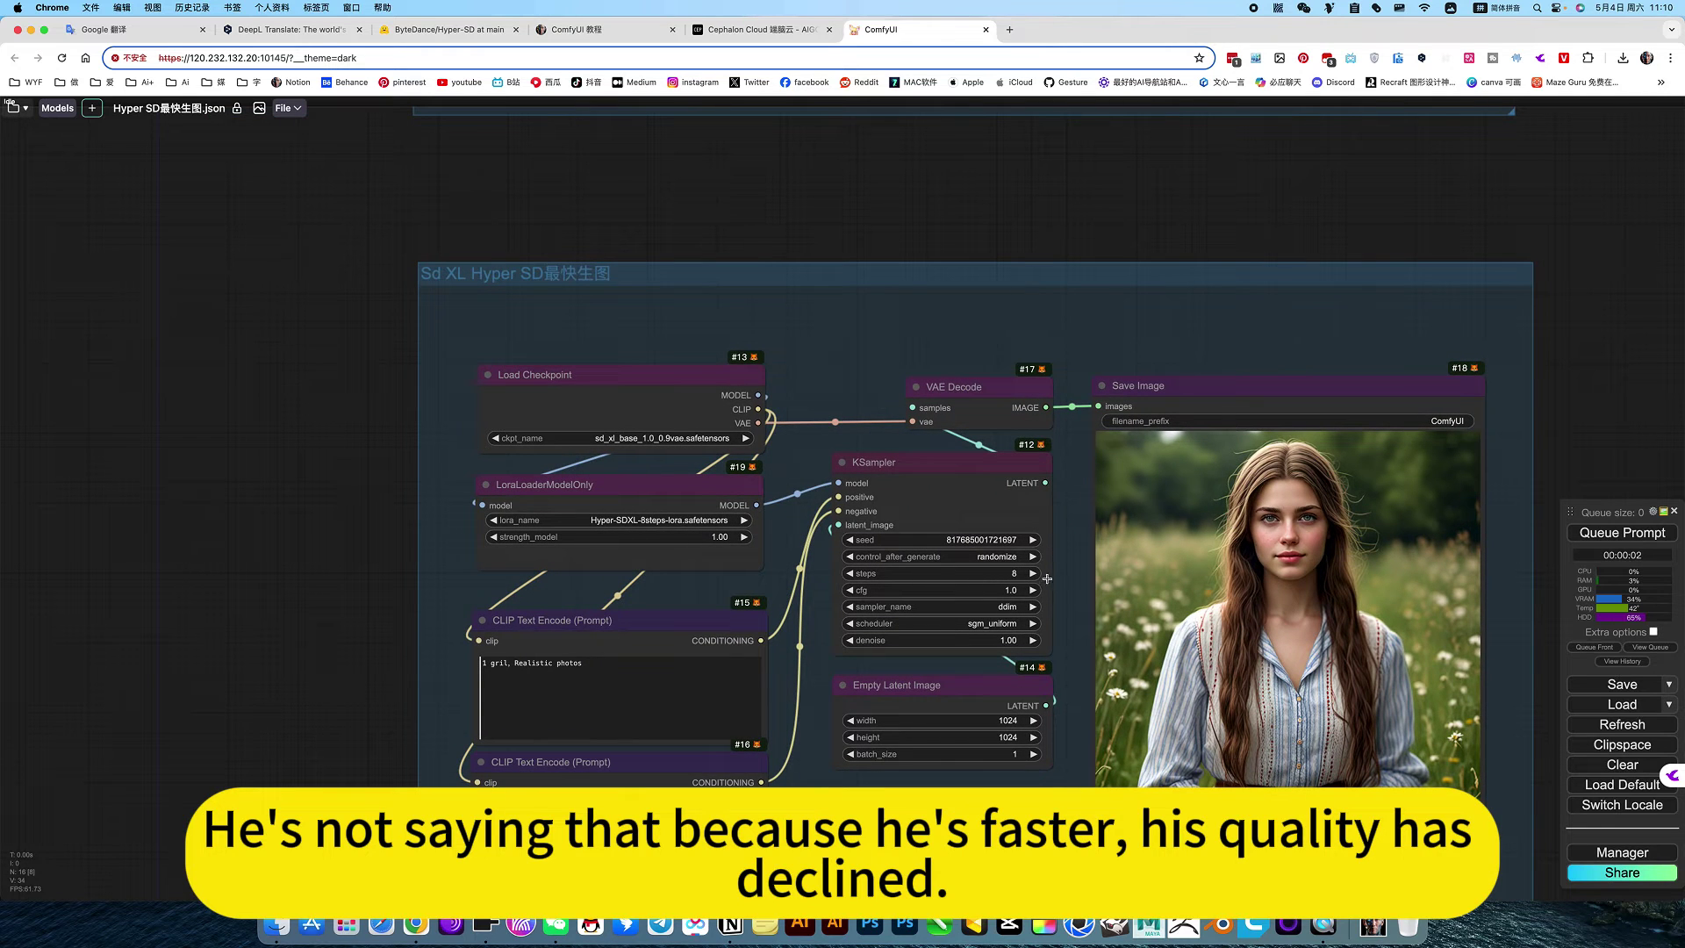
{"action": "scroll", "coordinate": [901, 578], "scroll_direction": "down", "scroll_amount": 5}
{"action": "scroll", "coordinate": [849, 357], "scroll_direction": "up", "scroll_amount": 3}
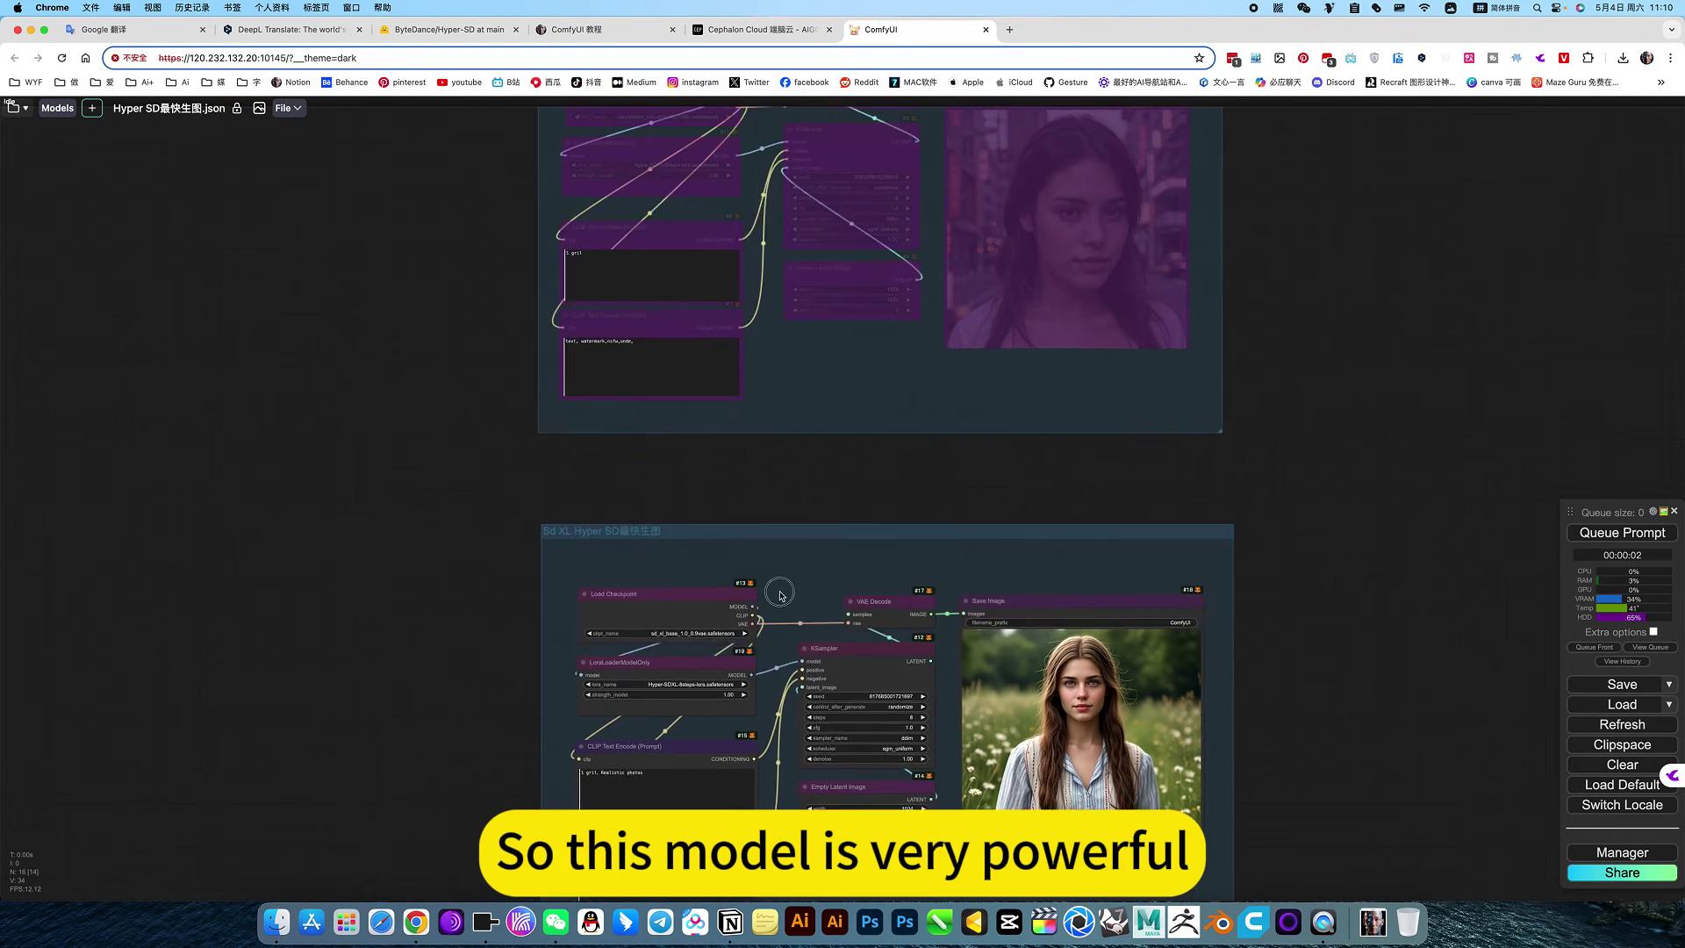
{"action": "left_click_drag", "start_coordinate": [861, 582], "coordinate": [835, 414]}
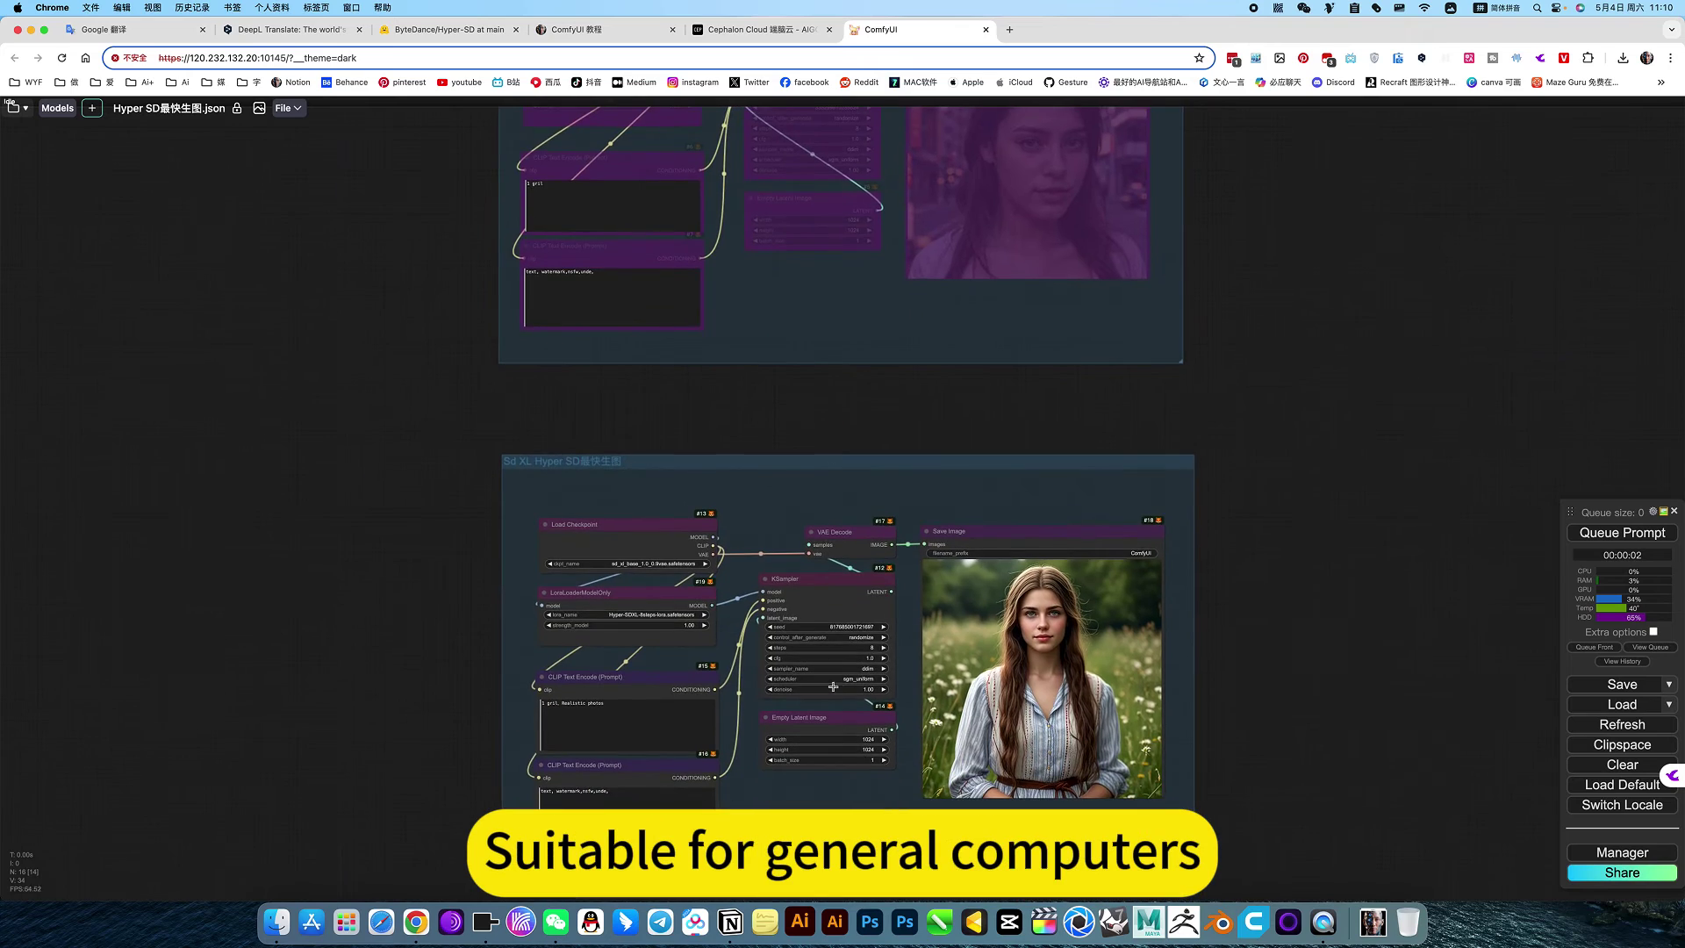
{"action": "scroll", "coordinate": [832, 686], "scroll_direction": "up", "scroll_amount": 5}
{"action": "scroll", "coordinate": [842, 702], "scroll_direction": "down", "scroll_amount": 1}
{"action": "scroll", "coordinate": [860, 722], "scroll_direction": "up", "scroll_amount": 6}
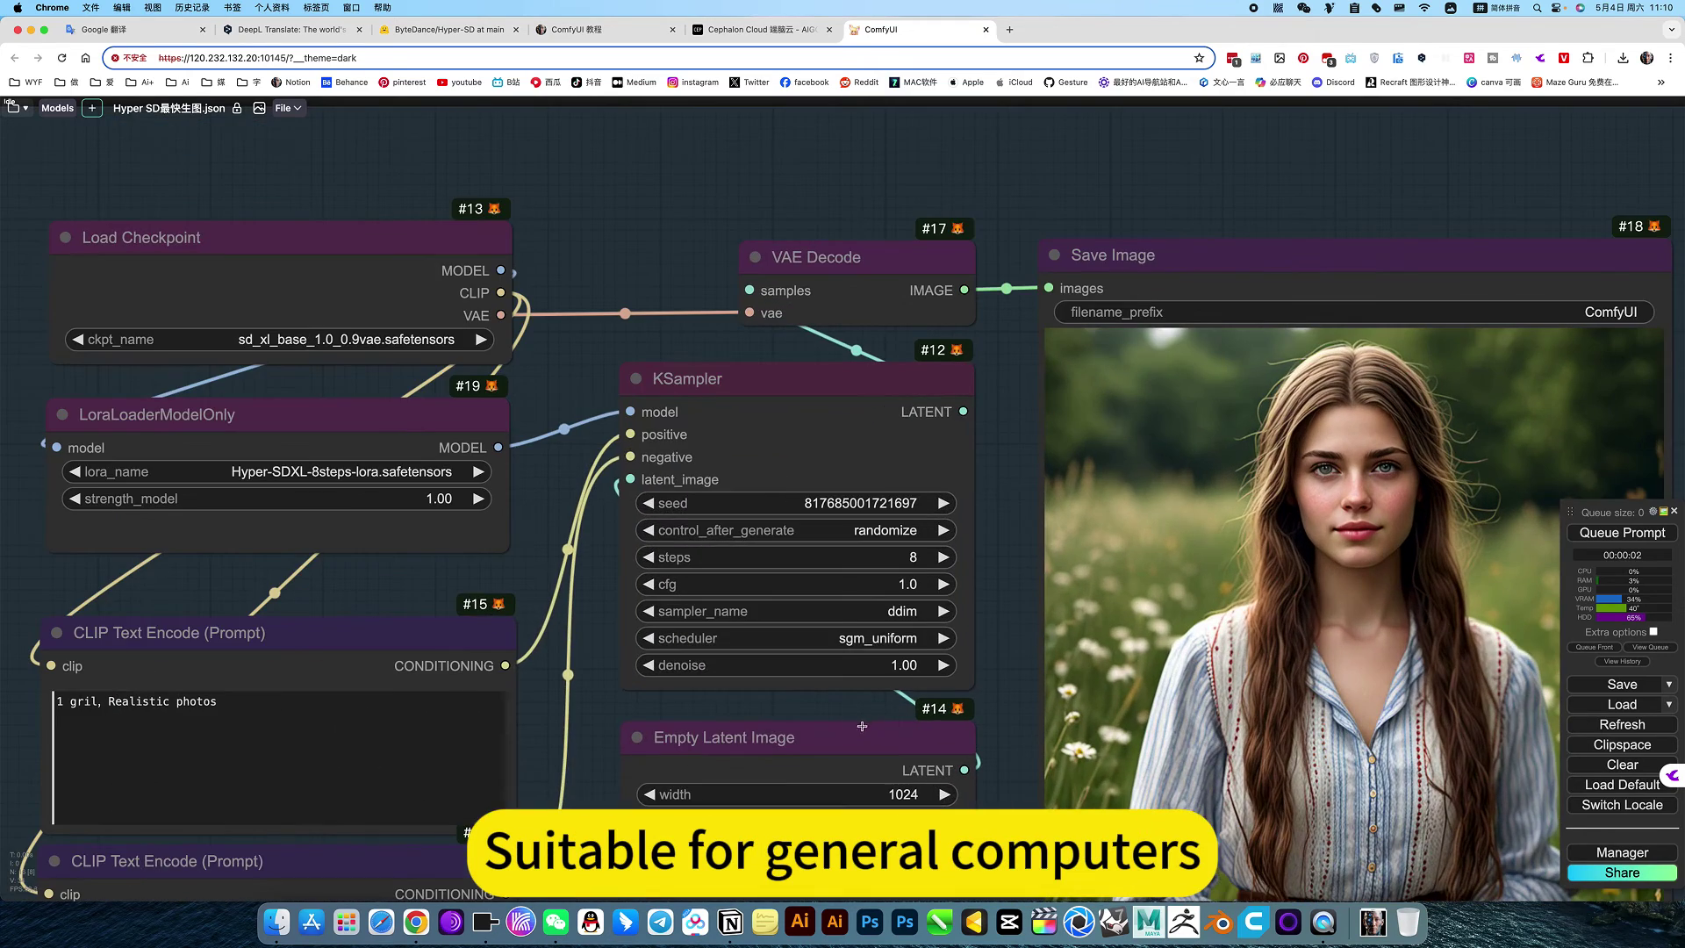
{"action": "scroll", "coordinate": [904, 721], "scroll_direction": "down", "scroll_amount": 4}
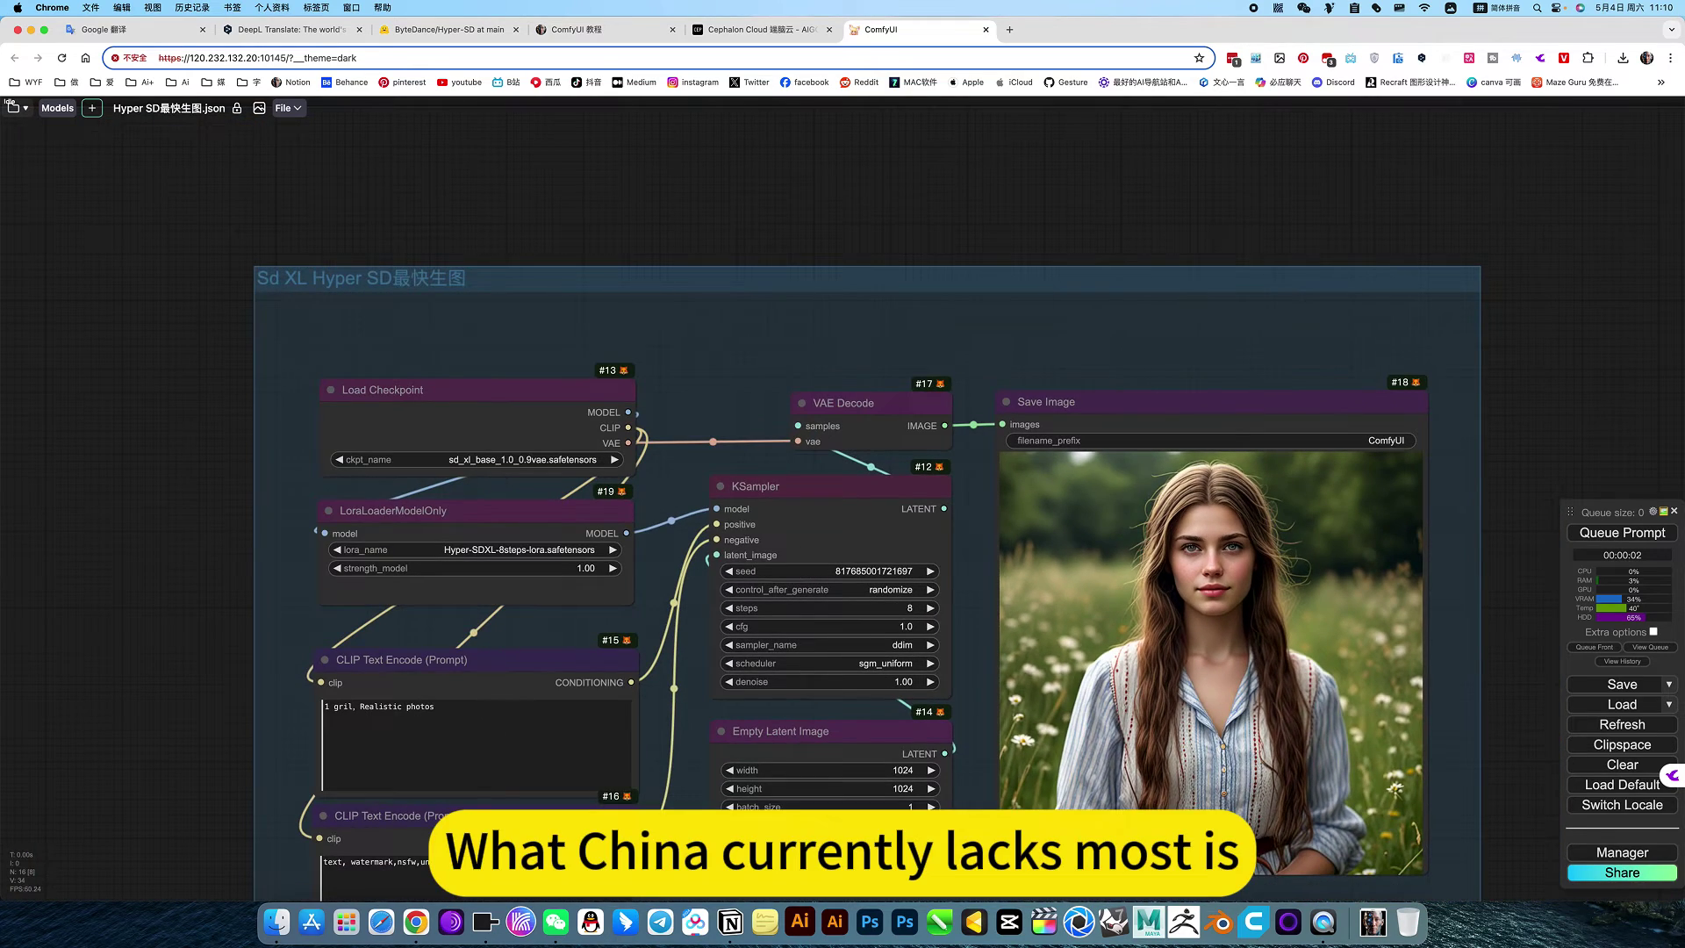
{"action": "left_click_drag", "start_coordinate": [895, 861], "coordinate": [895, 757]}
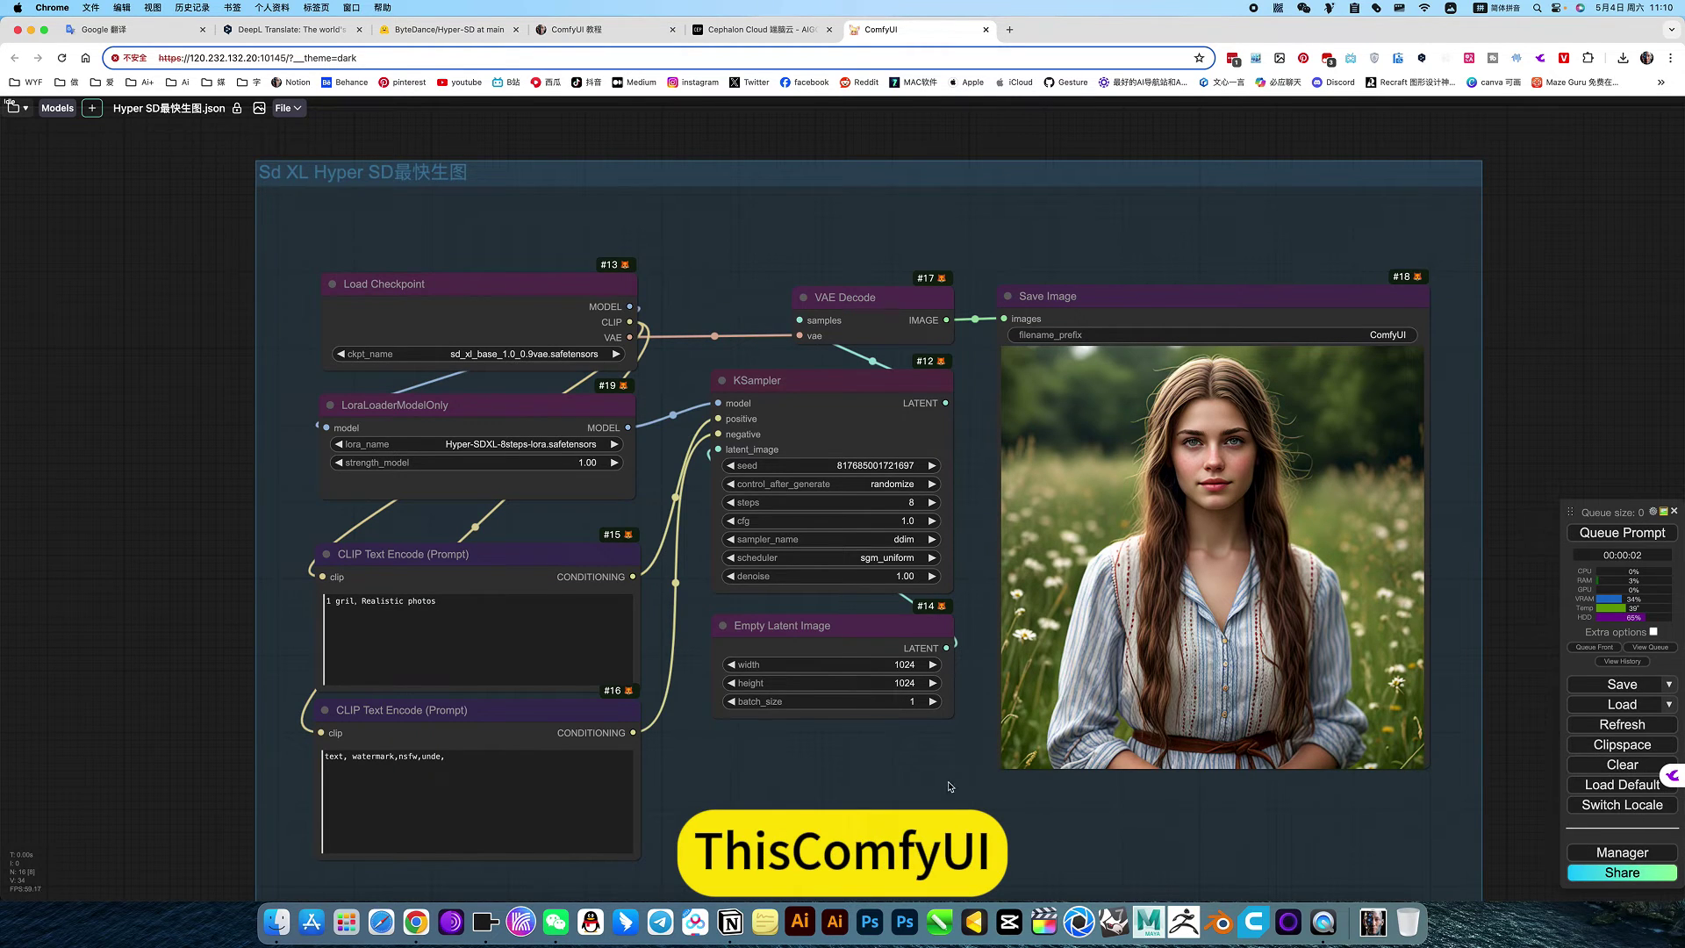
{"action": "left_click_drag", "start_coordinate": [902, 782], "coordinate": [895, 789]}
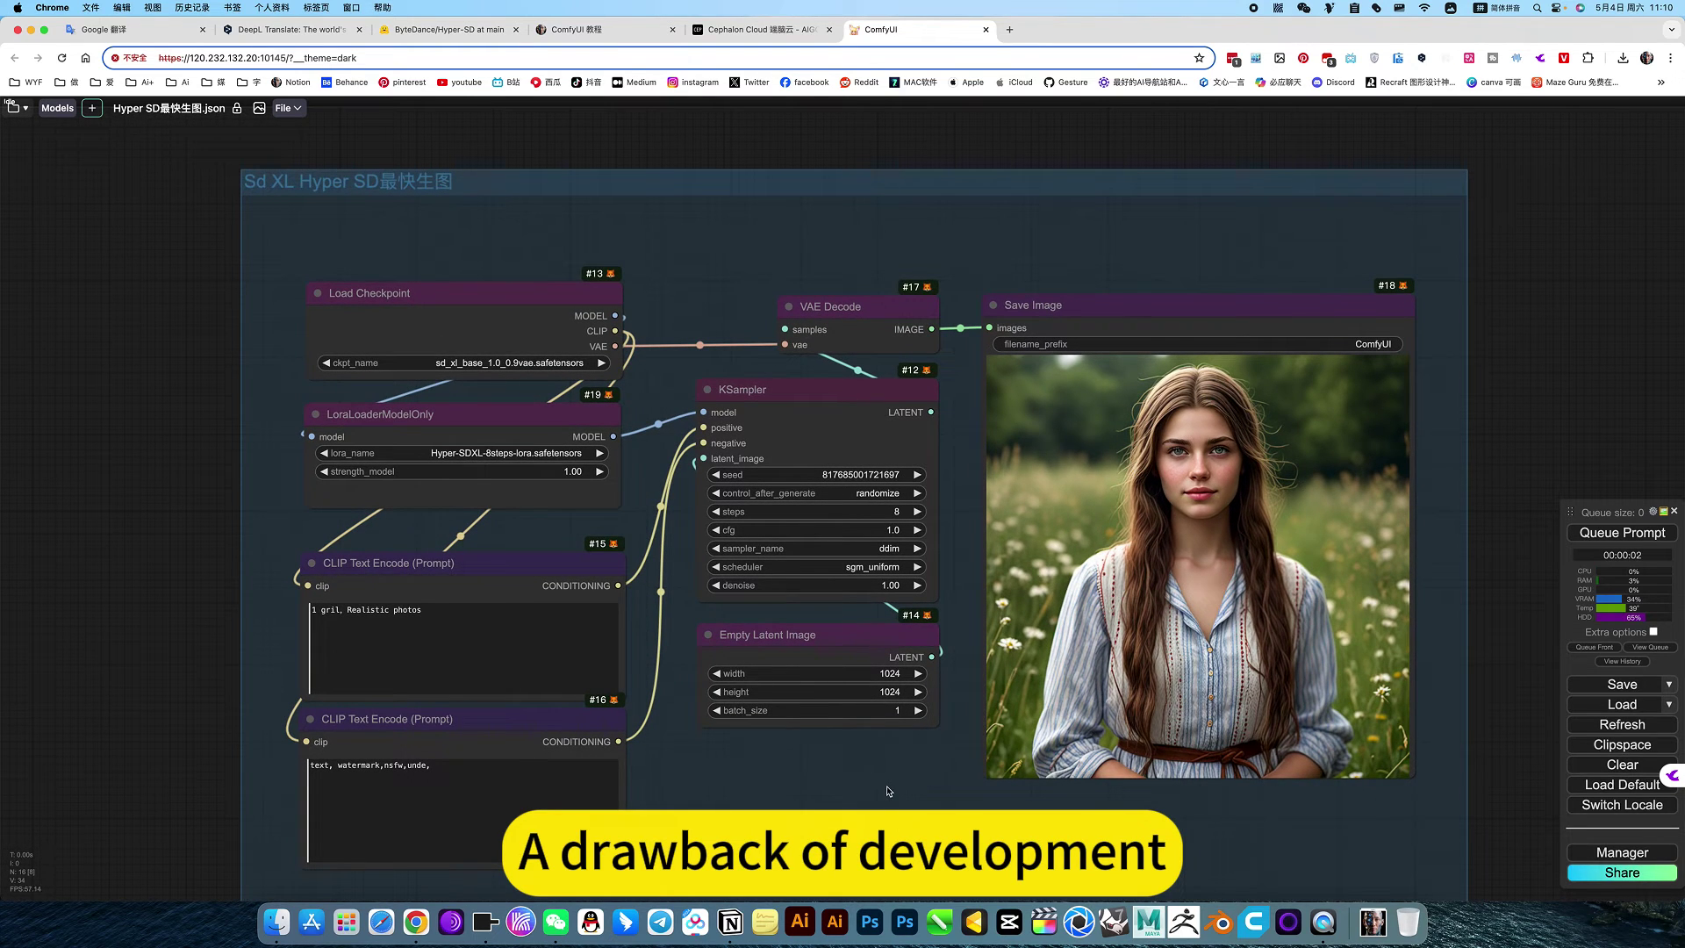
{"action": "scroll", "coordinate": [881, 780], "scroll_direction": "down", "scroll_amount": 3}
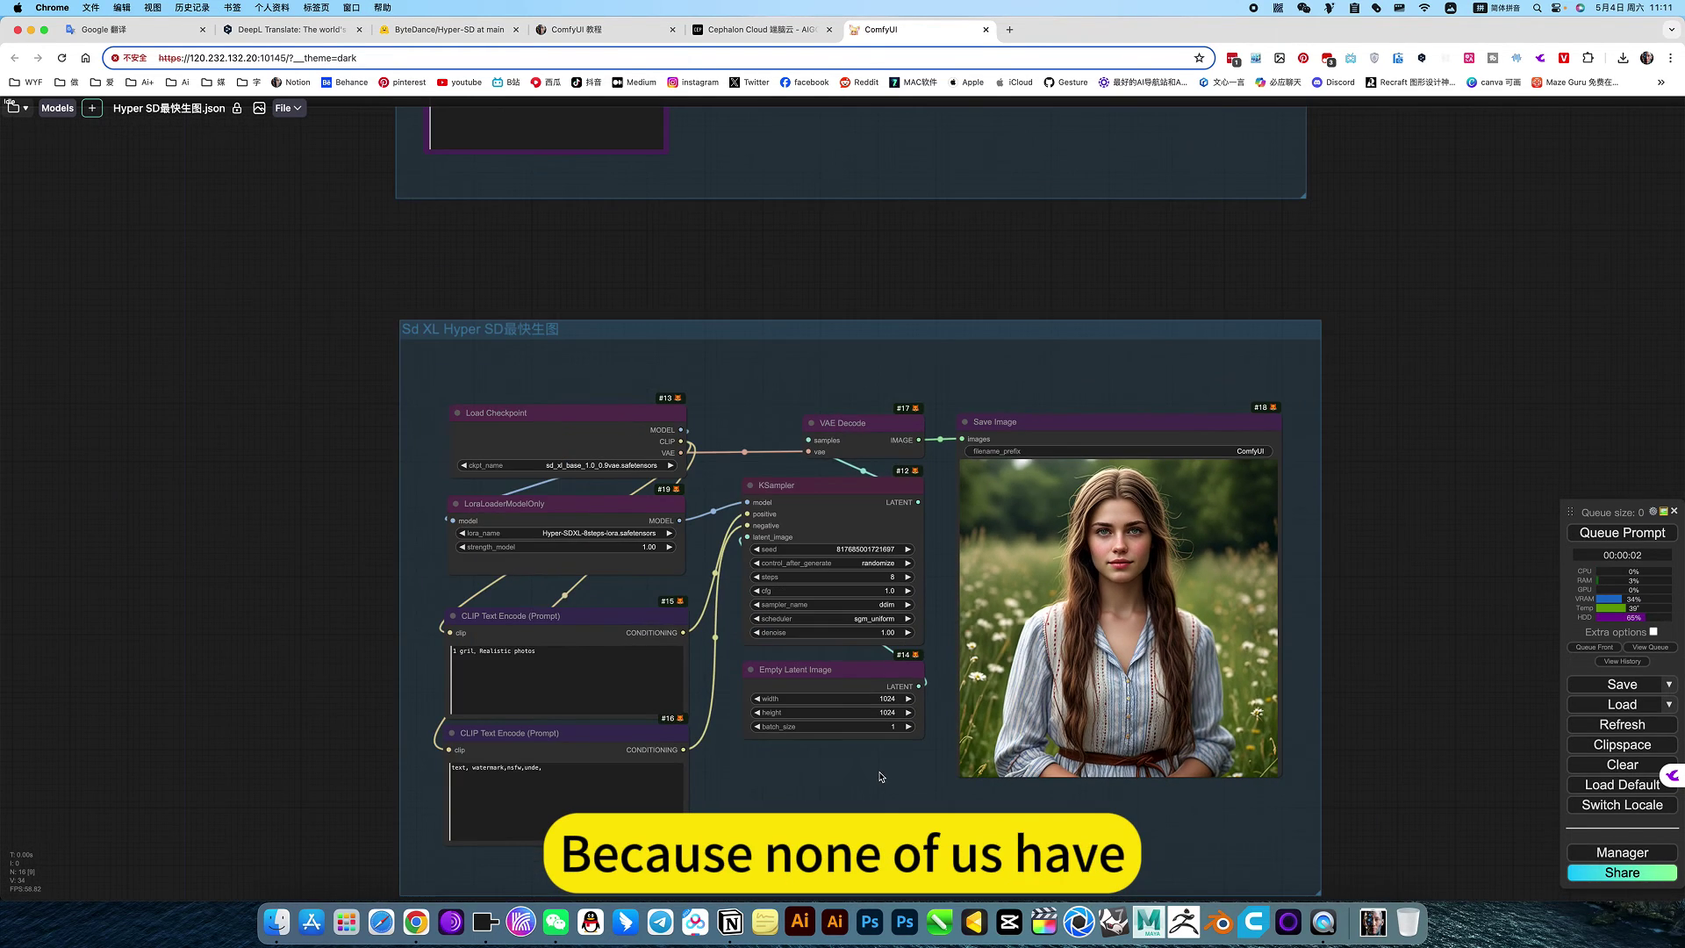
{"action": "left_click_drag", "start_coordinate": [880, 778], "coordinate": [860, 764]}
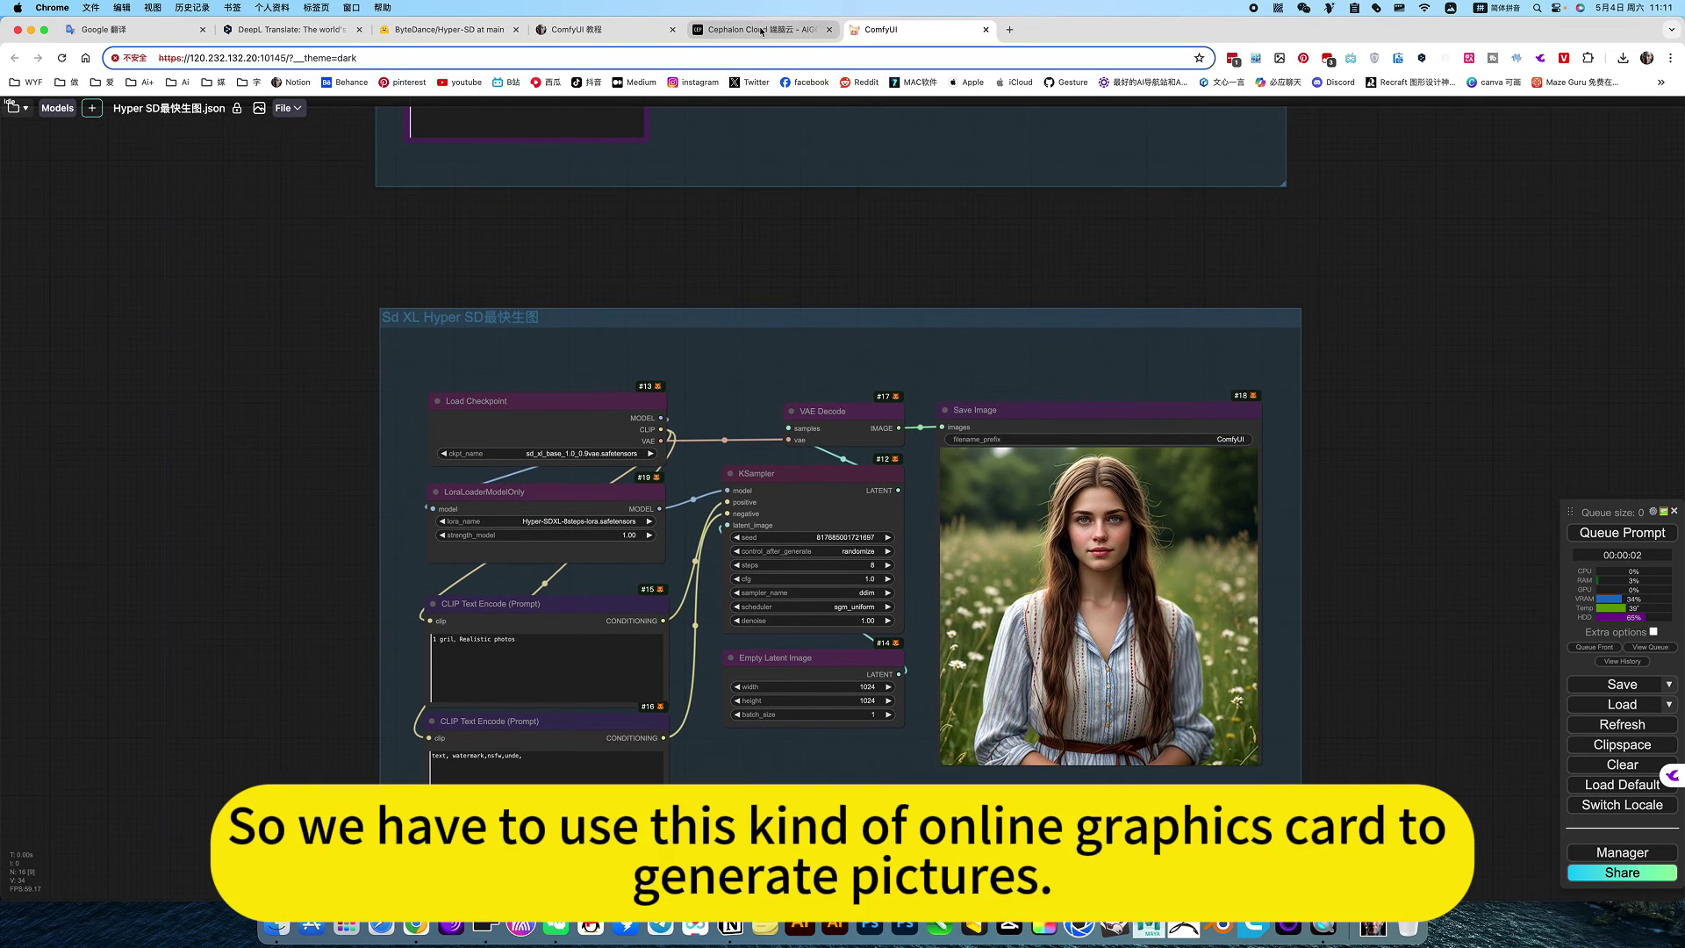
{"action": "left_click", "coordinate": [761, 29]}
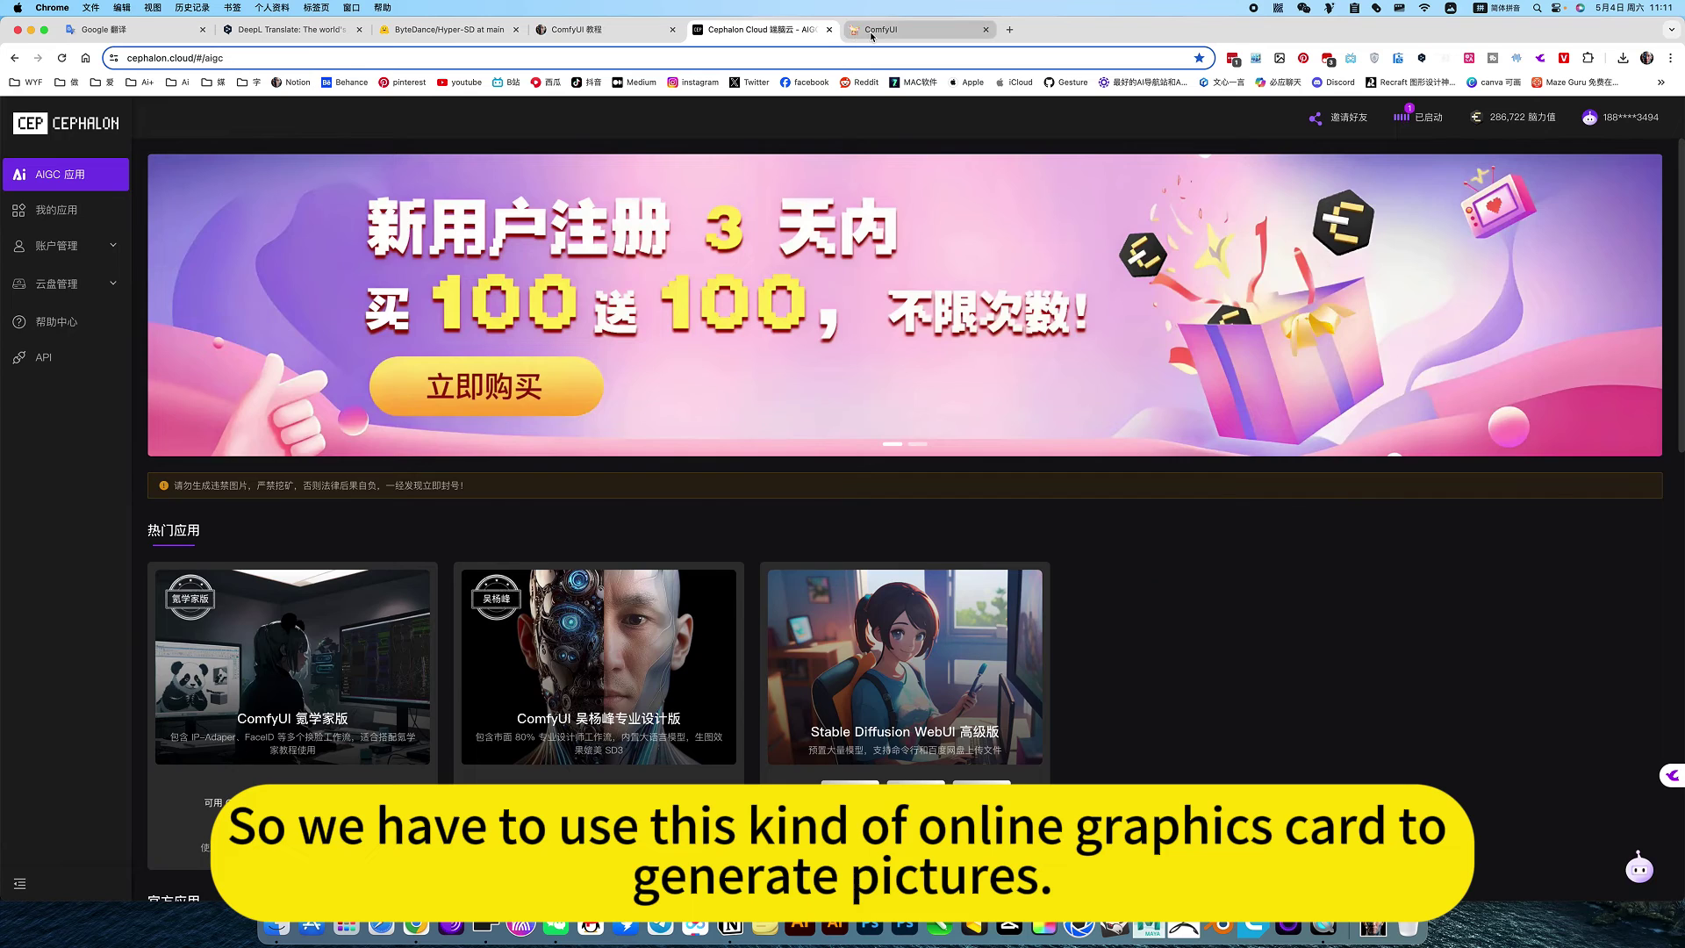
{"action": "left_click", "coordinate": [908, 29]}
{"action": "scroll", "coordinate": [778, 620], "scroll_direction": "up", "scroll_amount": 3}
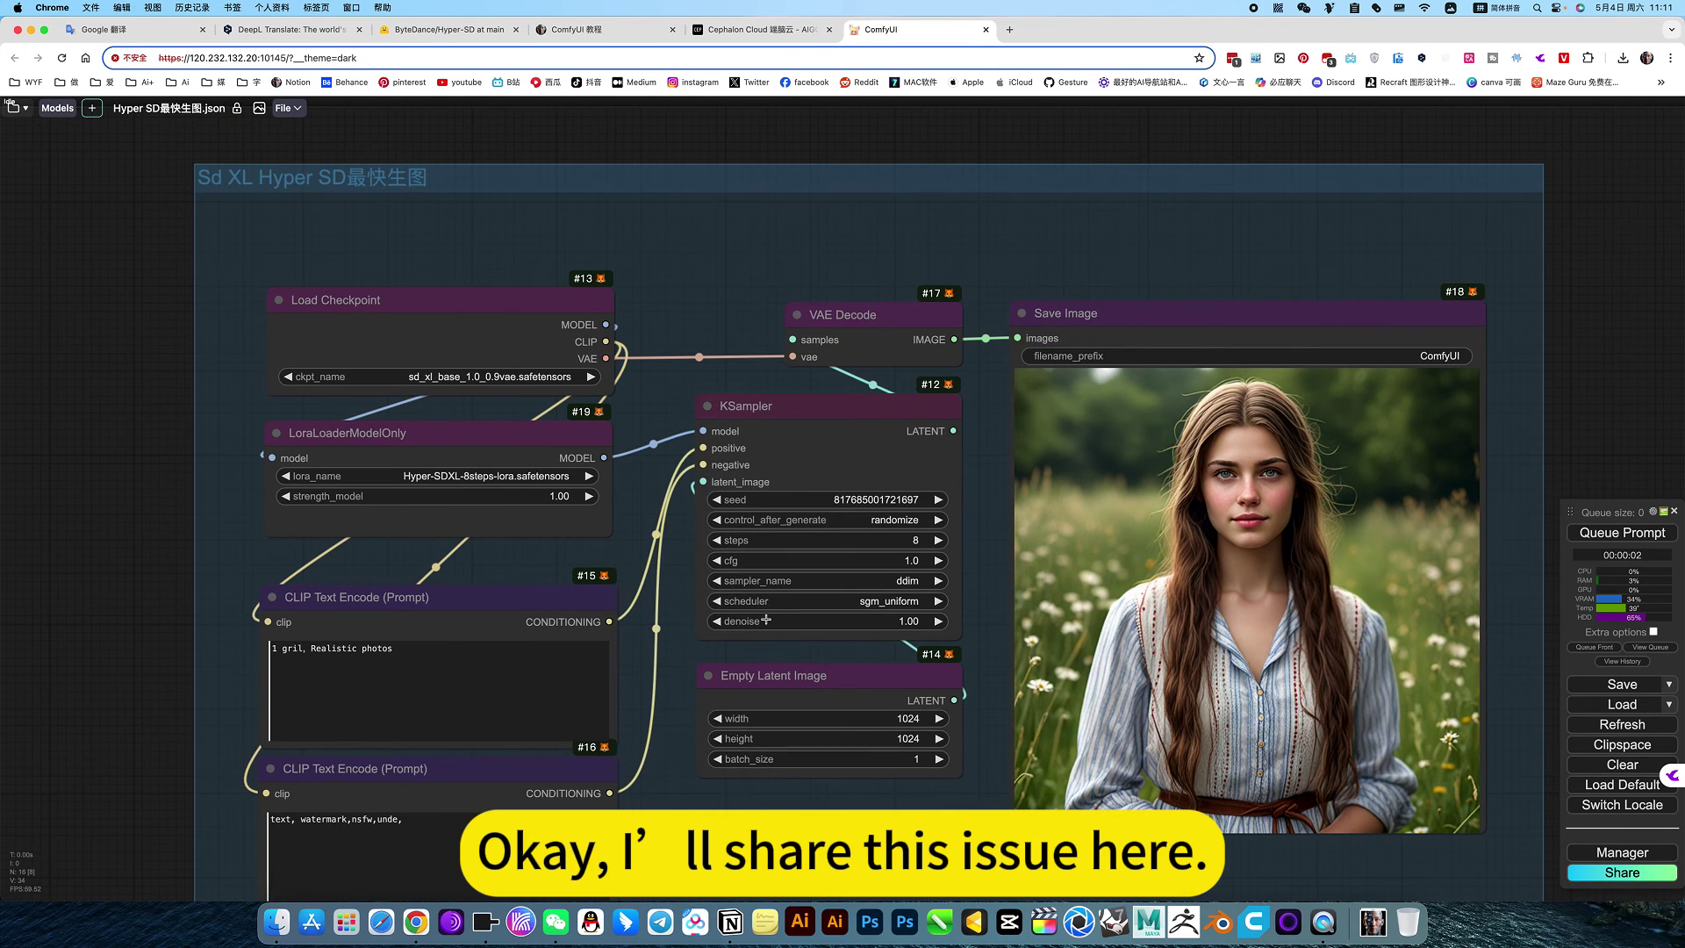
{"action": "left_click", "coordinate": [18, 109]}
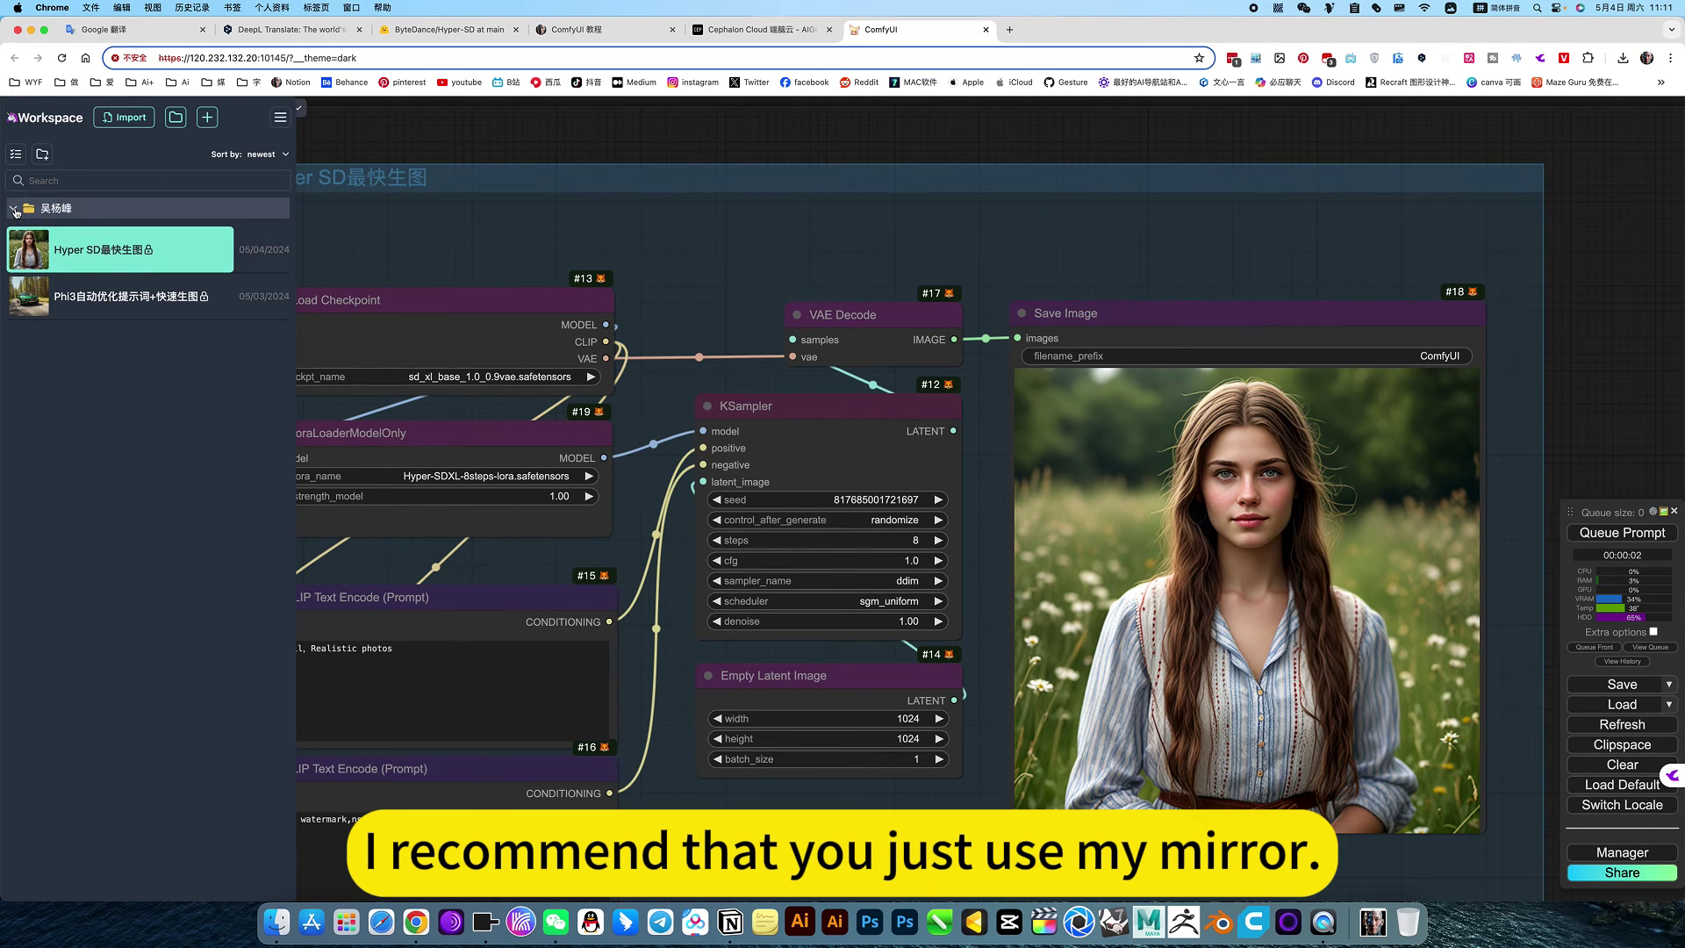
{"action": "left_click", "coordinate": [13, 208]}
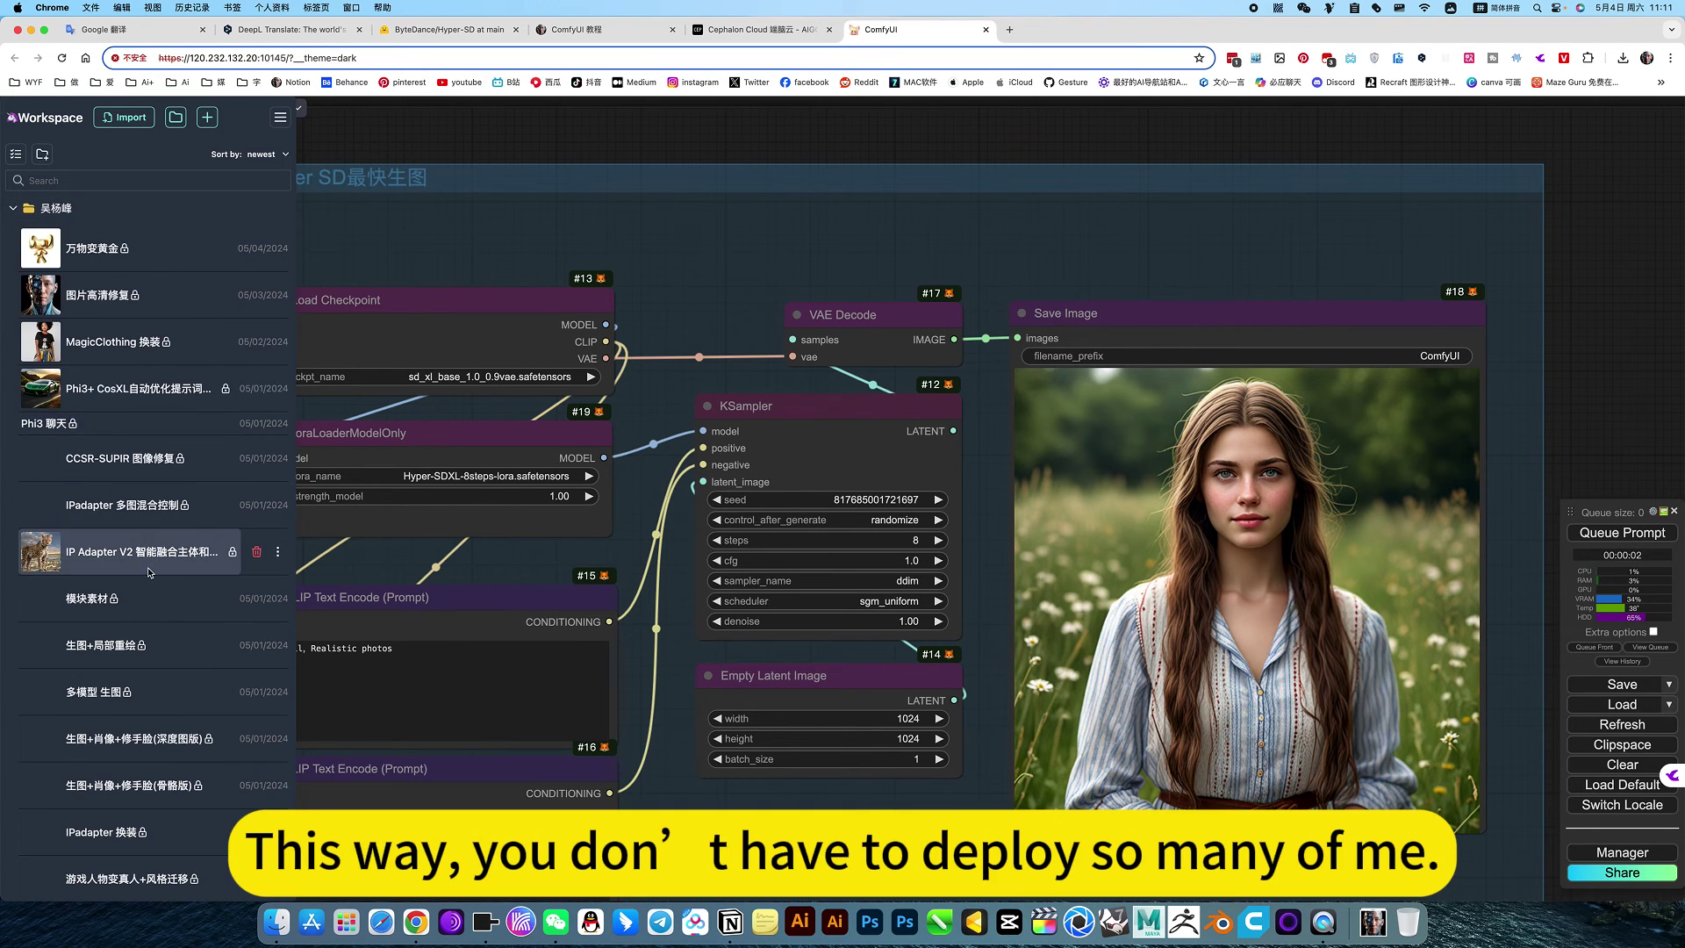
{"action": "scroll", "coordinate": [170, 789], "scroll_direction": "down", "scroll_amount": 6}
{"action": "scroll", "coordinate": [171, 790], "scroll_direction": "up", "scroll_amount": 6}
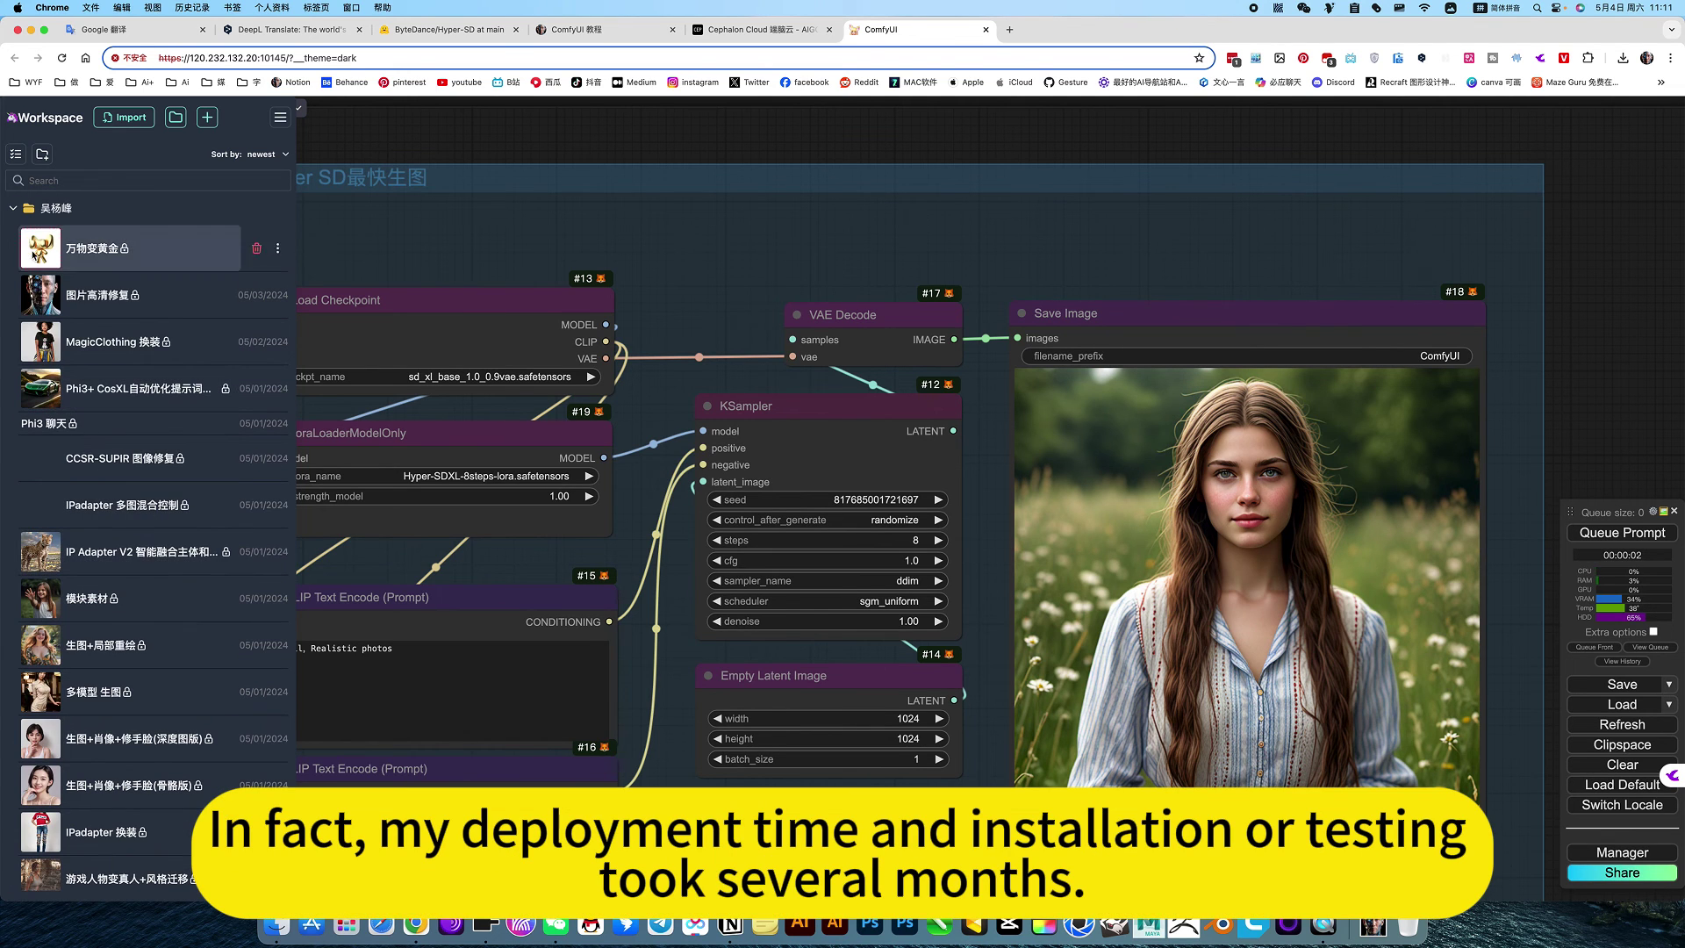
{"action": "left_click", "coordinate": [11, 208]}
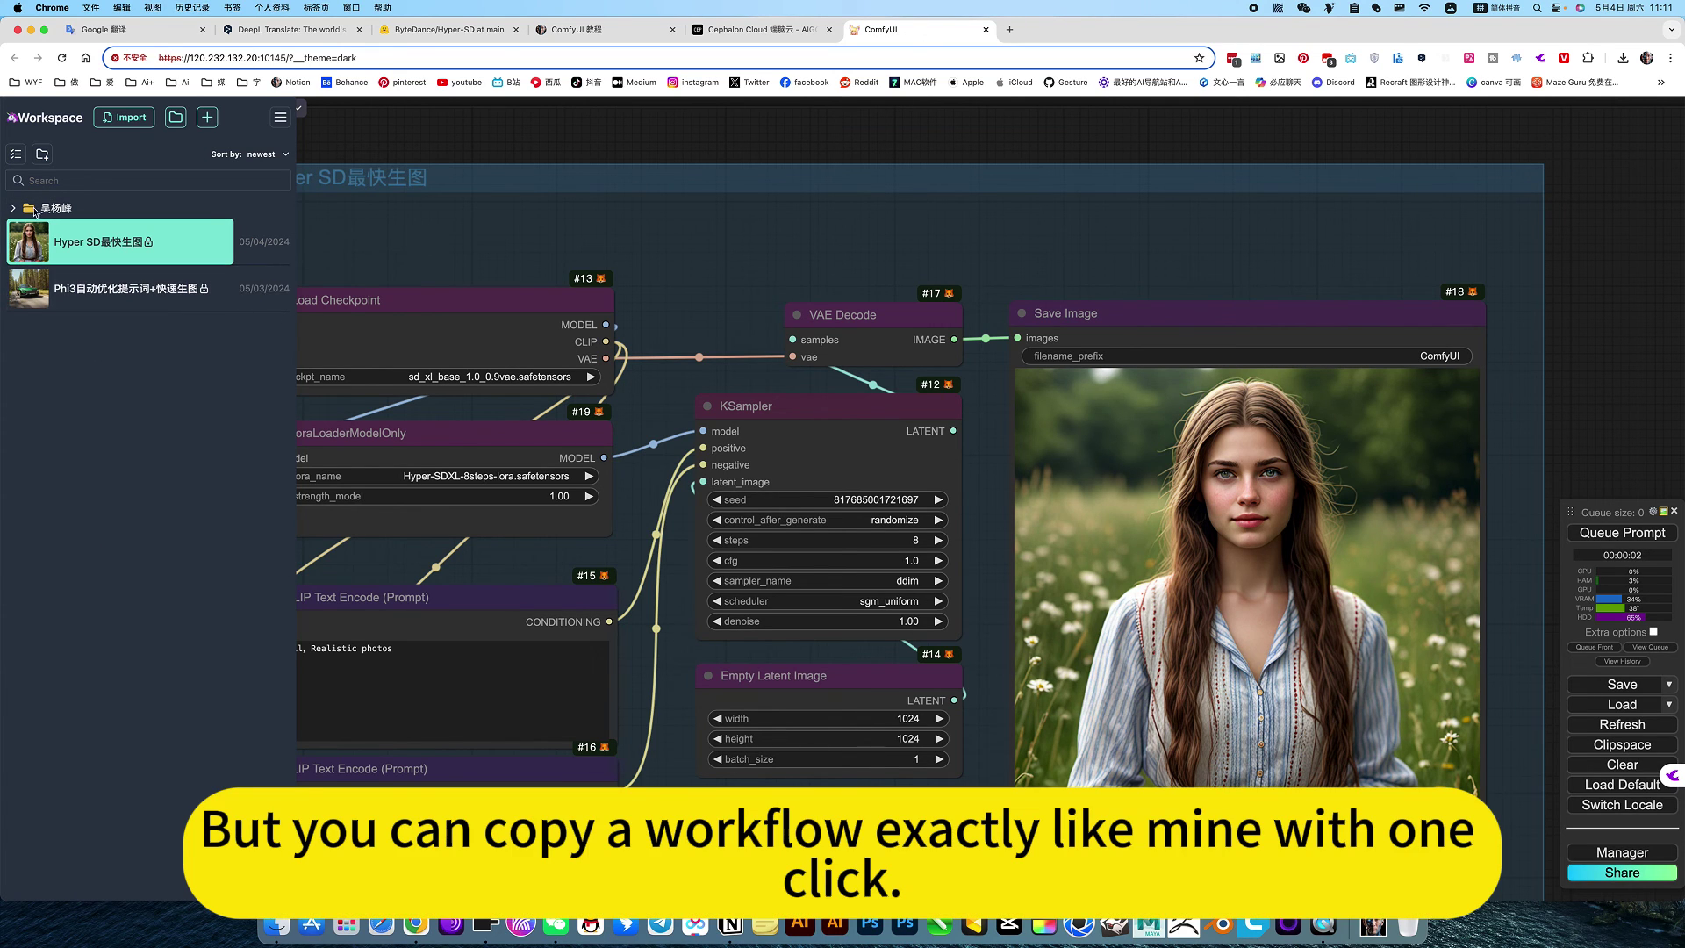
{"action": "left_click", "coordinate": [92, 256]}
{"action": "left_click", "coordinate": [645, 245]}
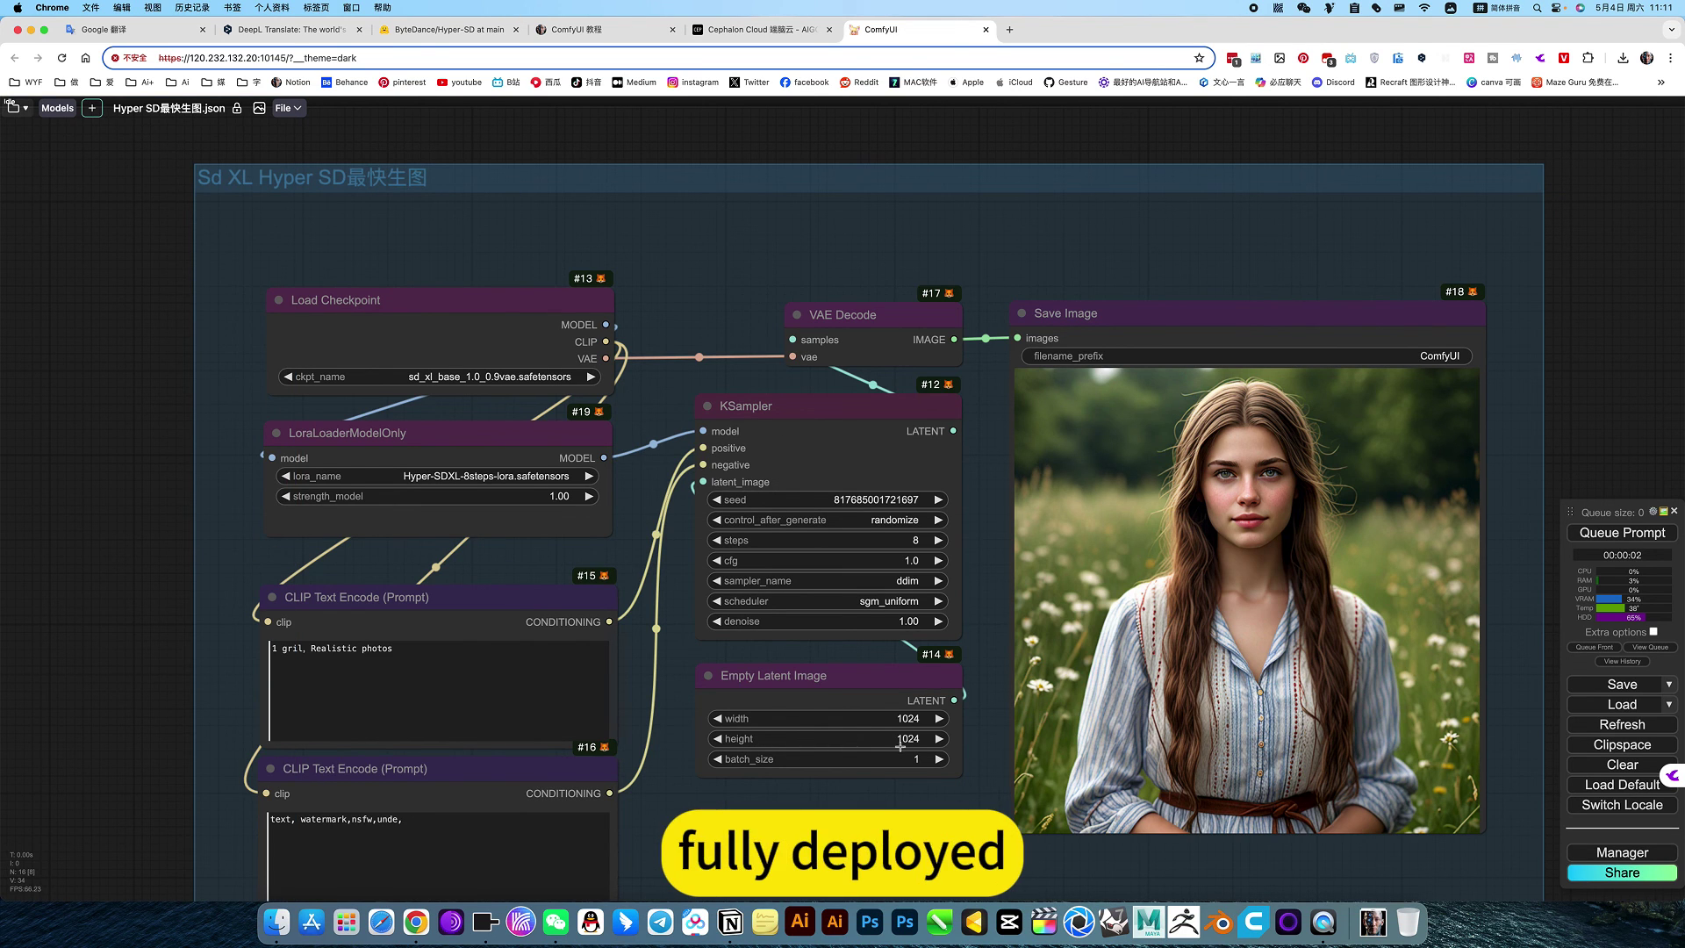
{"action": "scroll", "coordinate": [930, 772], "scroll_direction": "down", "scroll_amount": 2}
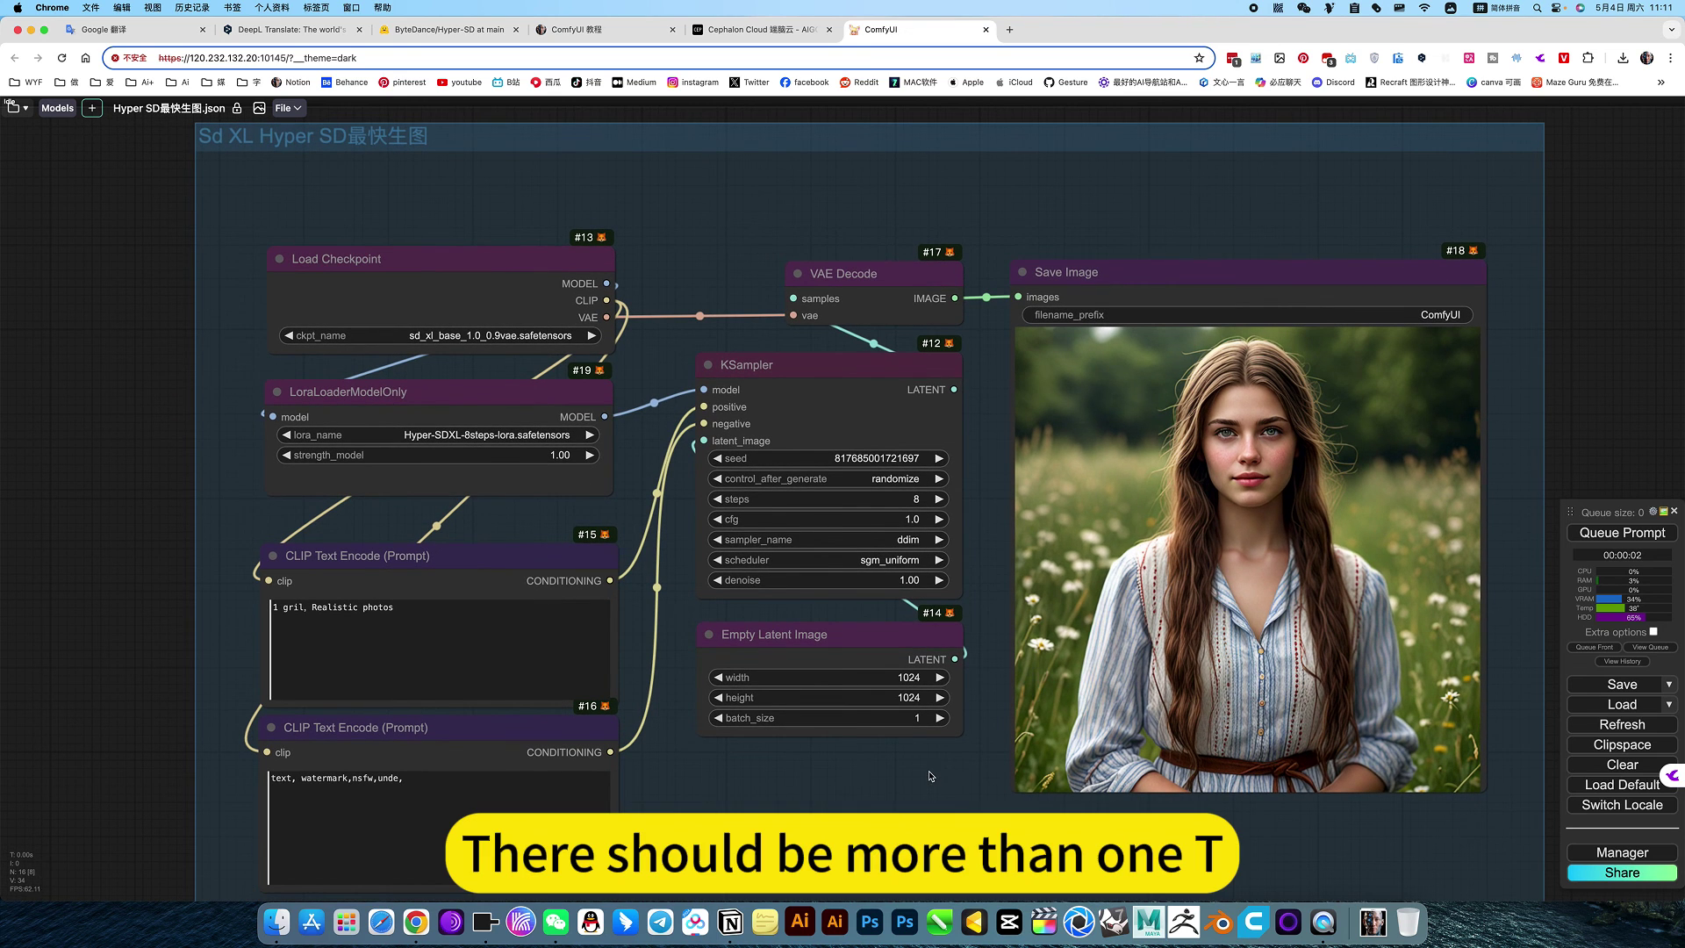